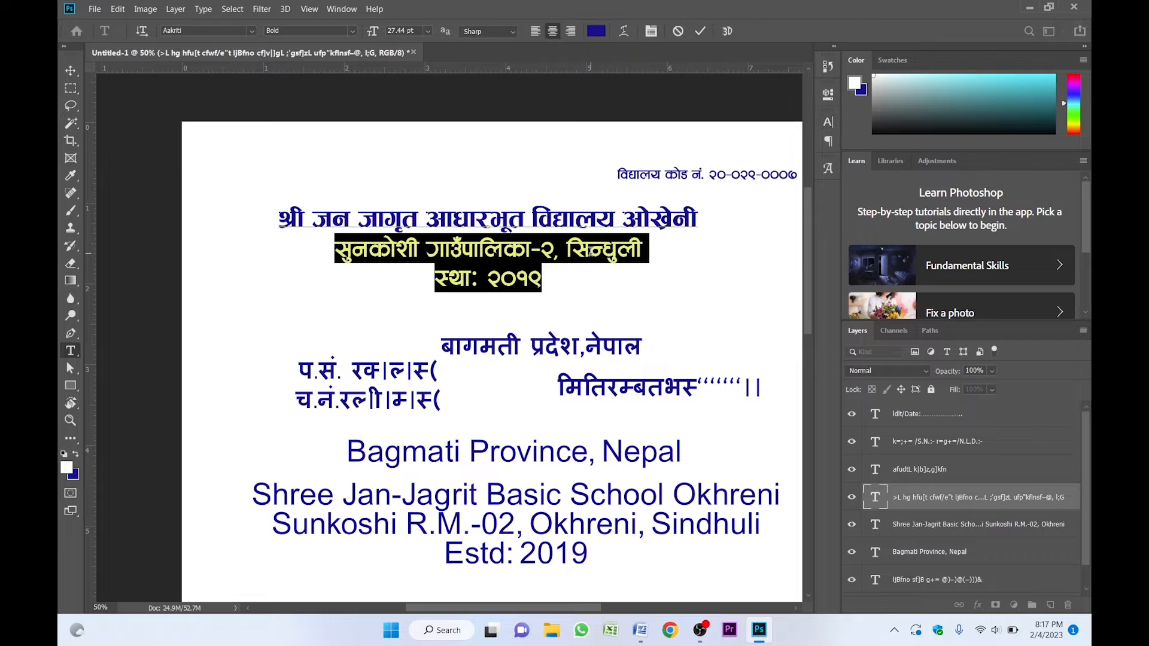
# Cut the address and establishment-year lines out of the Nepali school heading, leaving only the school name line
pyautogui.press('ctrl')
pyautogui.press('BackSpace')
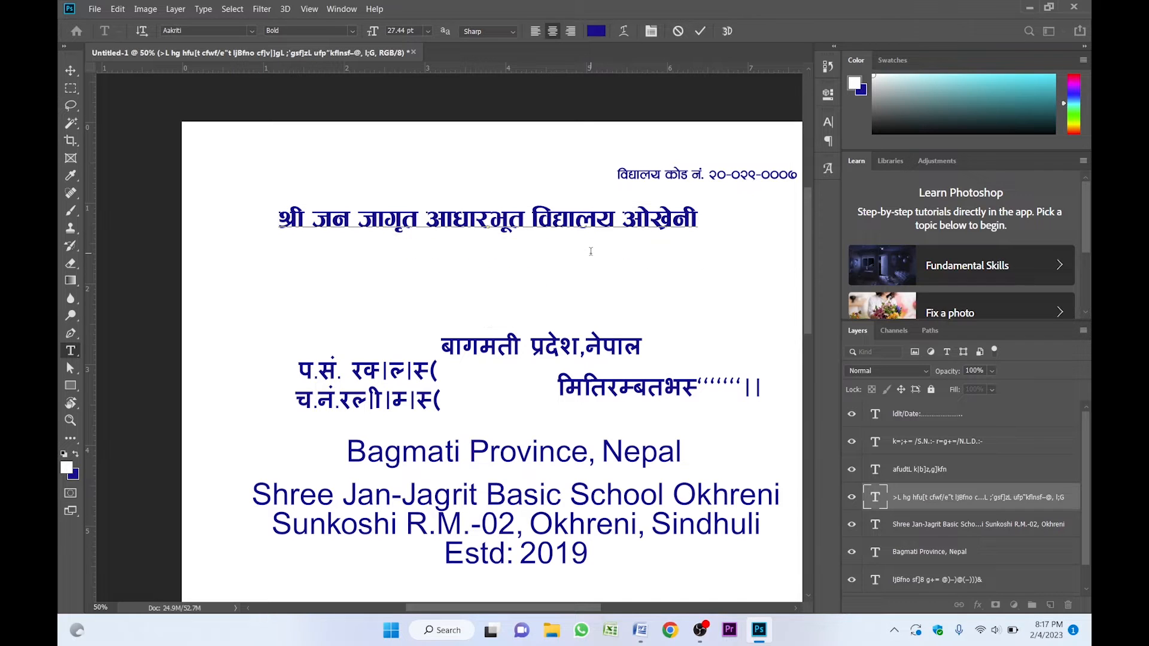
pyautogui.press('BackSpace')
pyautogui.hotkey('ctrl', 'Return')
pyautogui.press('v')
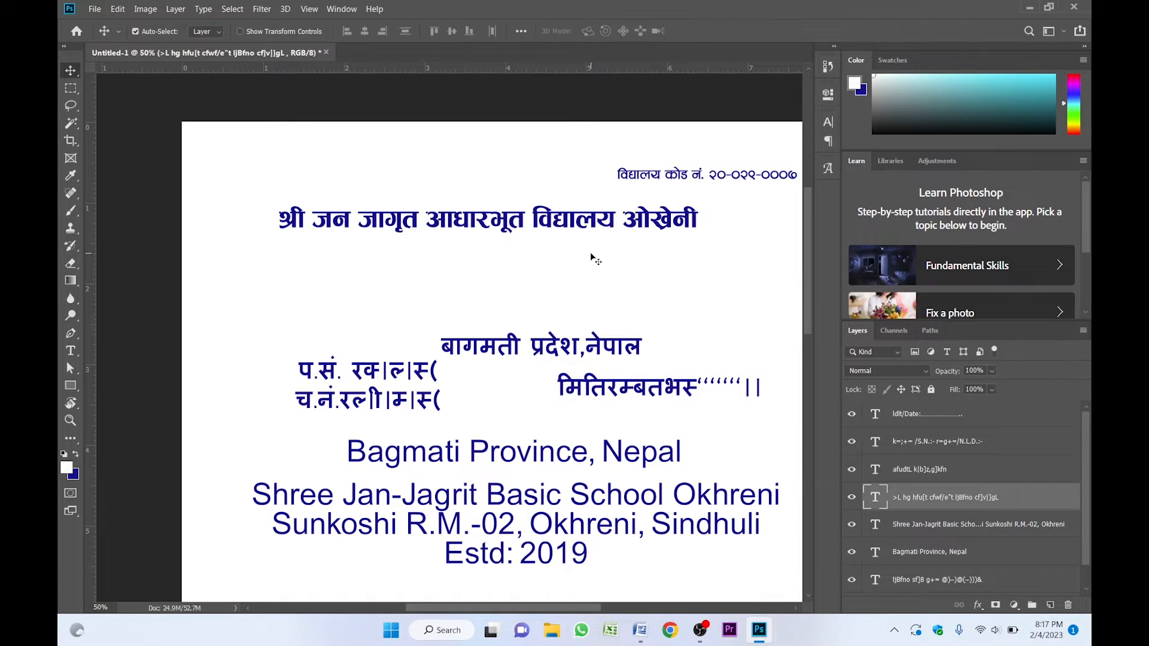
# Duplicate the school code text below the heading and replace the copy's text with the cut address and establishment-year lines
pyautogui.moveTo(699, 171); pyautogui.dragTo(560, 263)
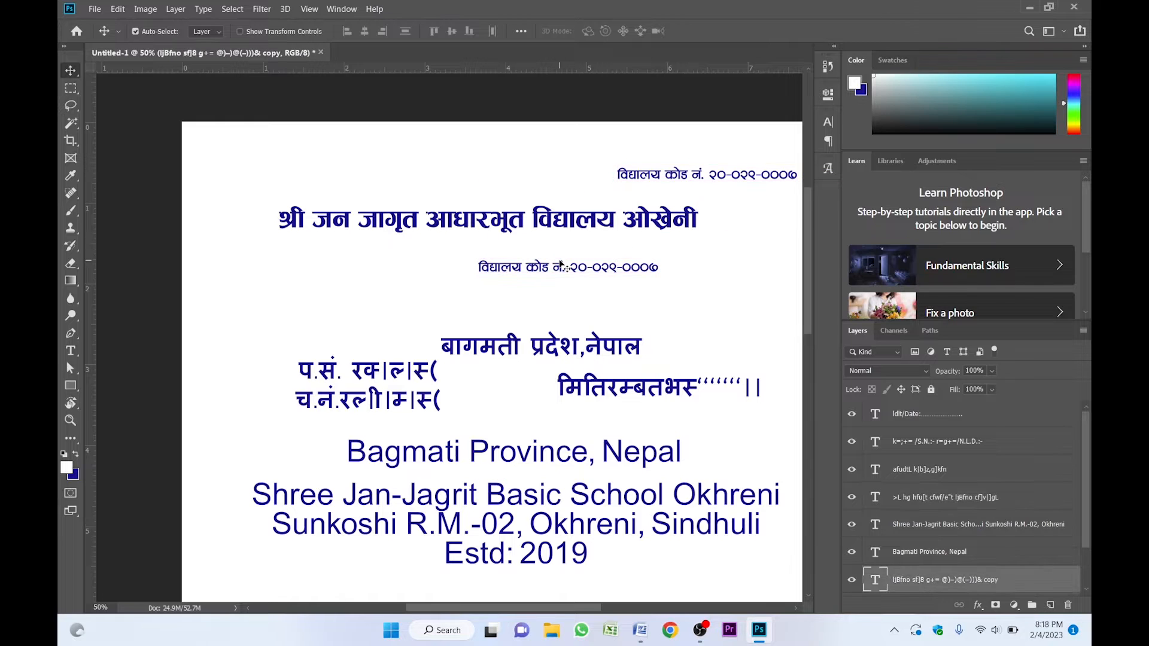
pyautogui.doubleClick(560, 263)
pyautogui.write('सुनकोशी गाउँपालिका-२, सिन्धुली स्था: २०१९')
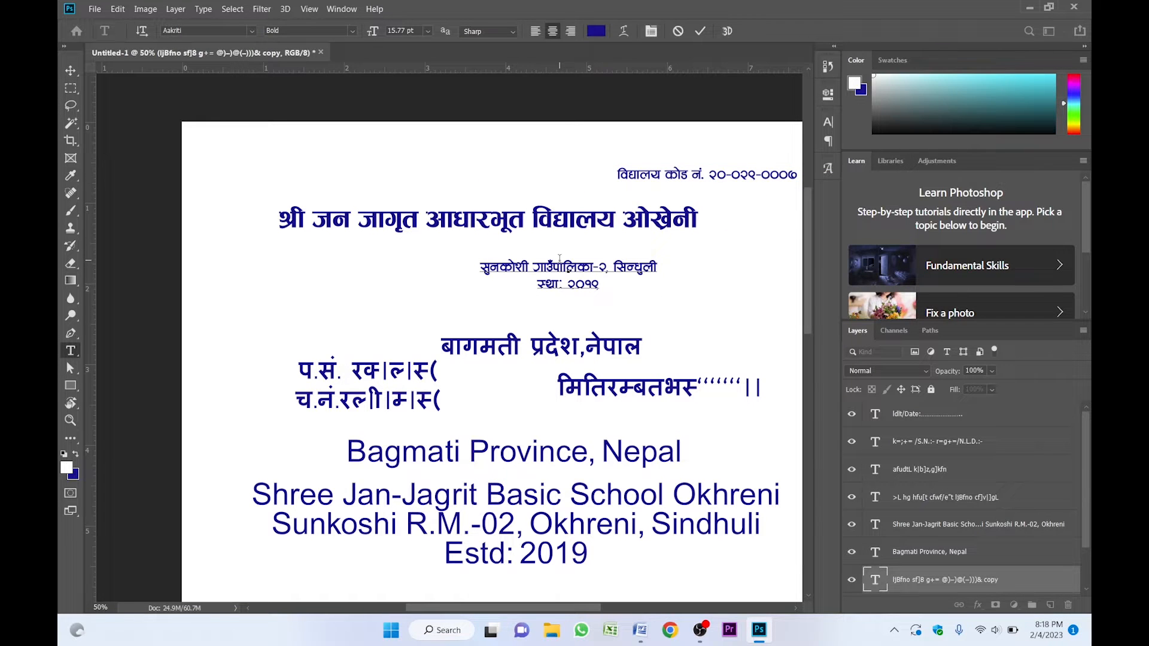
pyautogui.hotkey('ctrl', 'Return')
pyautogui.press('v')
# Shift the new Nepali address block toward the middle of the page and scale it up slightly
pyautogui.scroll(1, 560, 258)
pyautogui.moveTo(560, 263); pyautogui.dragTo(439, 275)
pyautogui.hotkey('ctrl', 't')
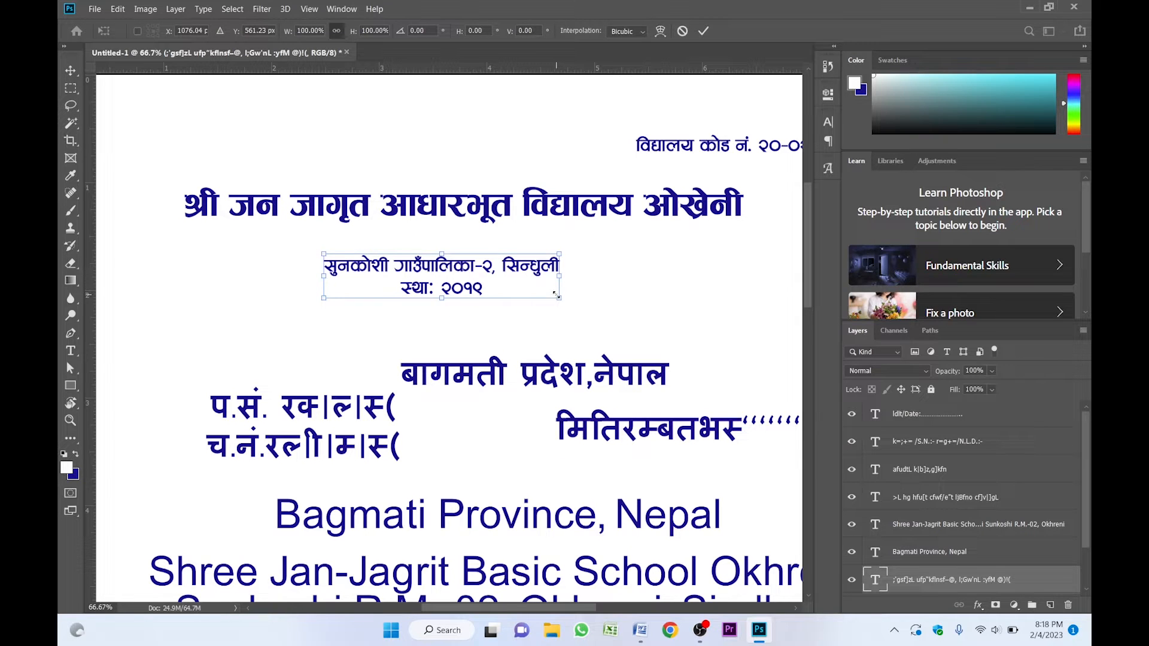
pyautogui.moveTo(555, 295); pyautogui.dragTo(597, 305)
pyautogui.press('Return')
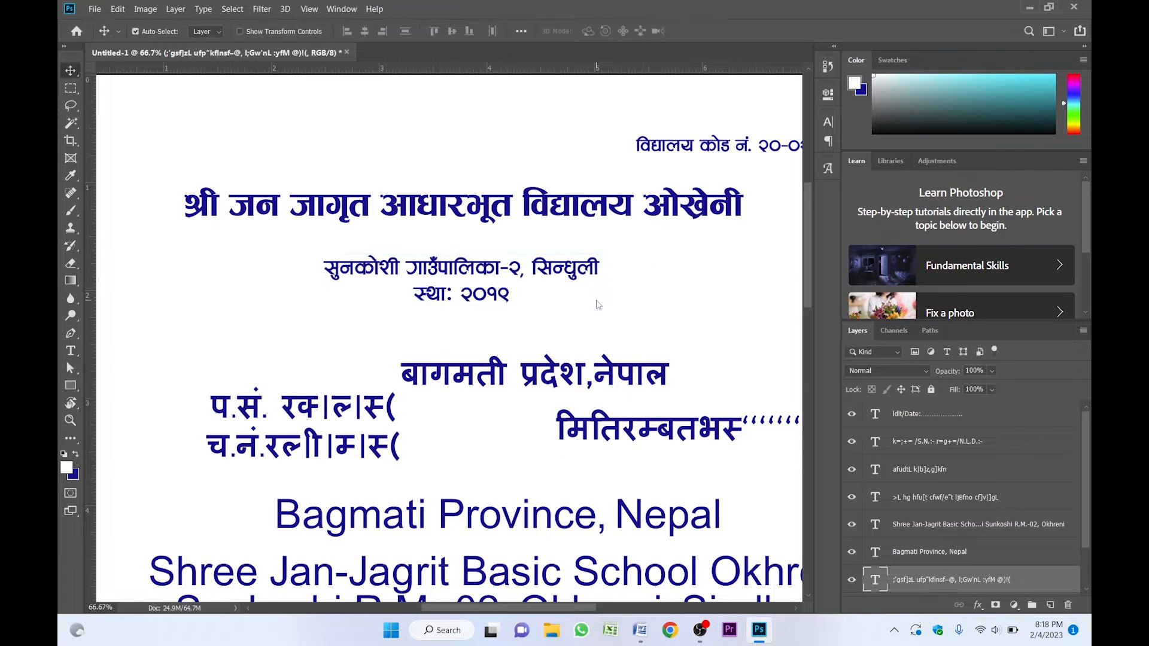
# Position the Nepali address block close beneath the school name and centre it under that heading
pyautogui.moveTo(467, 274); pyautogui.dragTo(464, 230)
pyautogui.scroll(-1, 502, 158)
pyautogui.scroll(1, 465, 229)
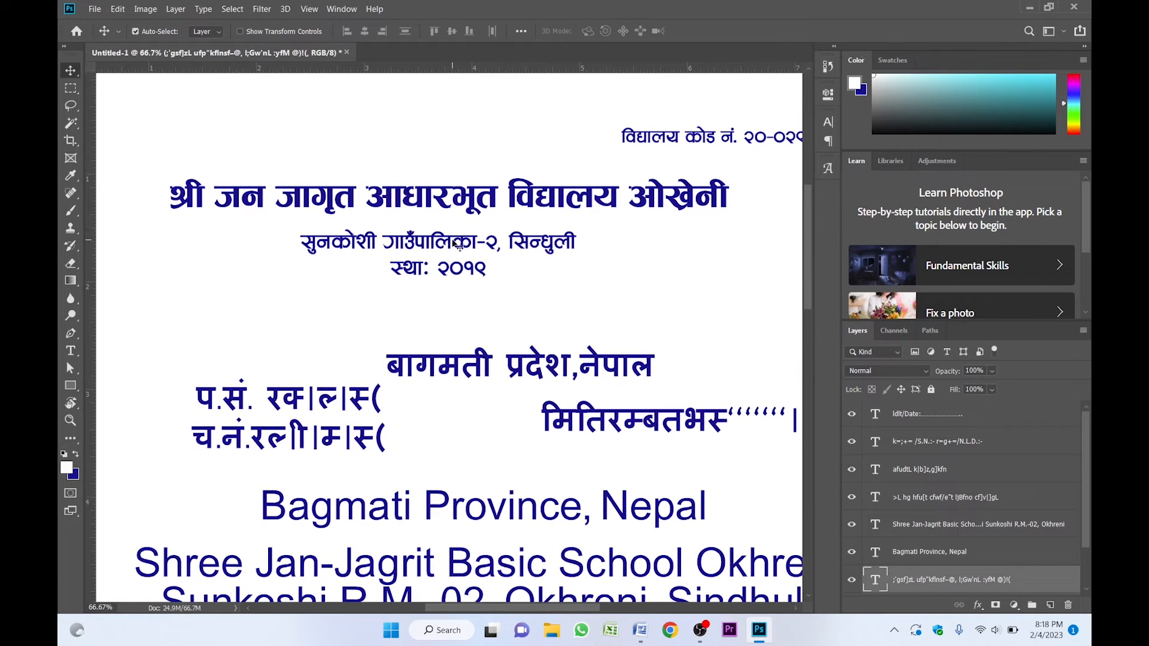
pyautogui.click(423, 207)
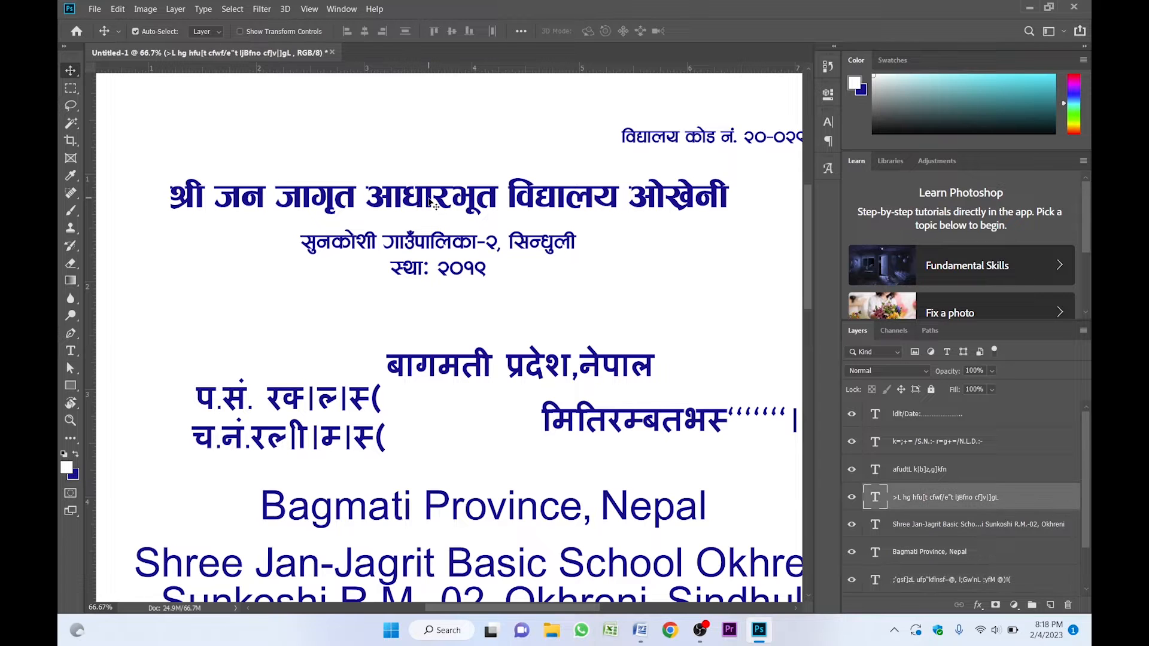
pyautogui.moveTo(423, 207); pyautogui.dragTo(466, 225)
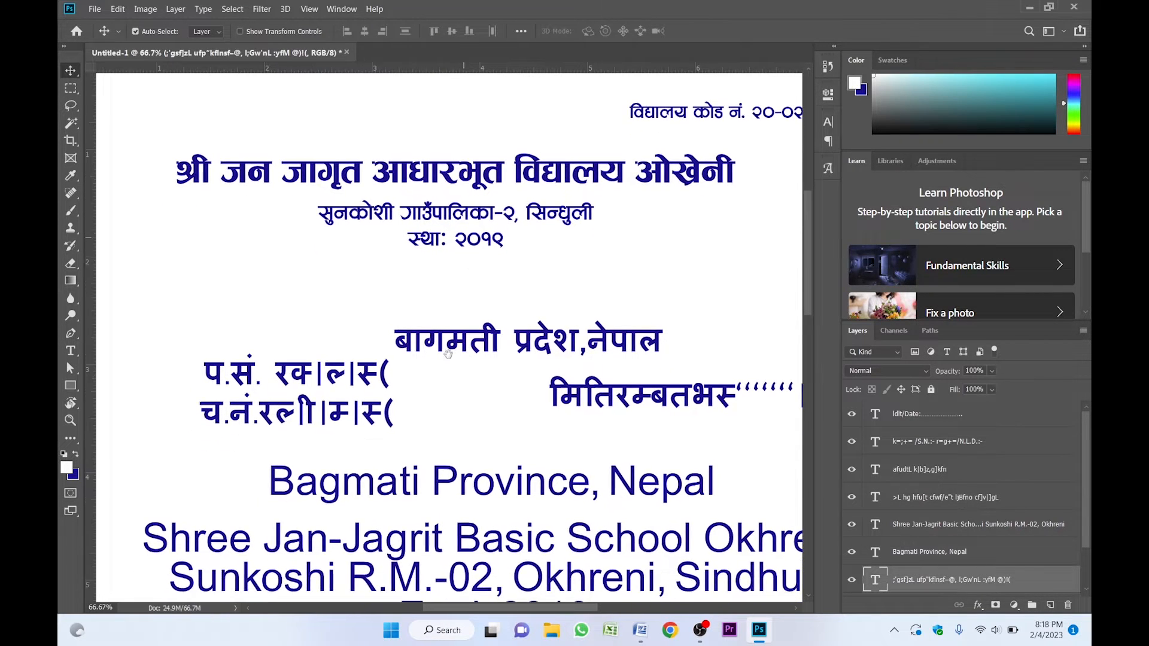
pyautogui.keyDown('alt'); pyautogui.click(472, 229); pyautogui.keyUp('alt')
pyautogui.moveTo(471, 240); pyautogui.dragTo(479, 205)
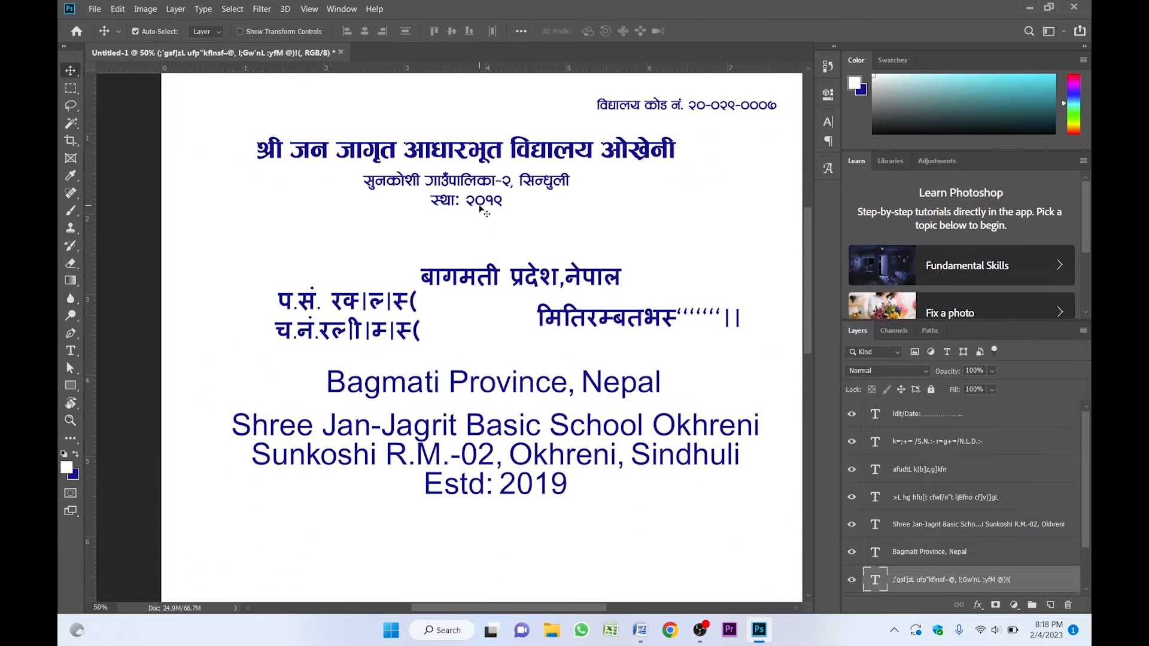
# Move the Nepali province line up toward the address block and set its font to Aakriti Bold
pyautogui.moveTo(502, 272); pyautogui.dragTo(503, 242)
pyautogui.keyDown('ctrl'); pyautogui.click(502, 237); pyautogui.keyUp('ctrl')
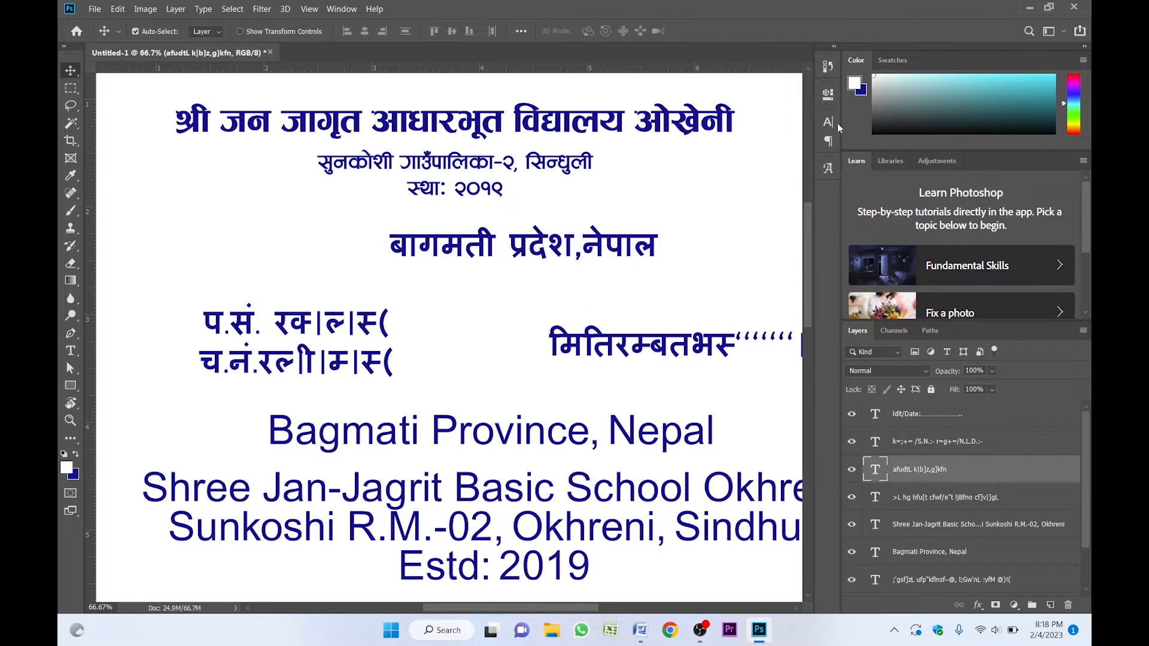
pyautogui.click(835, 122)
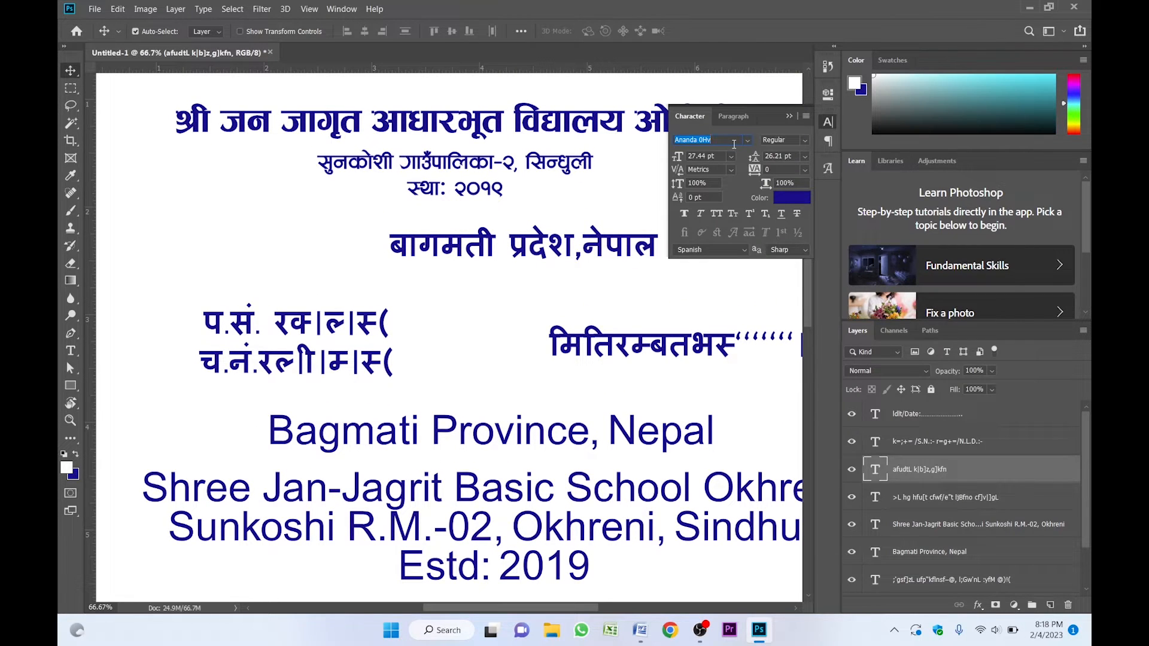
pyautogui.write('aakra')
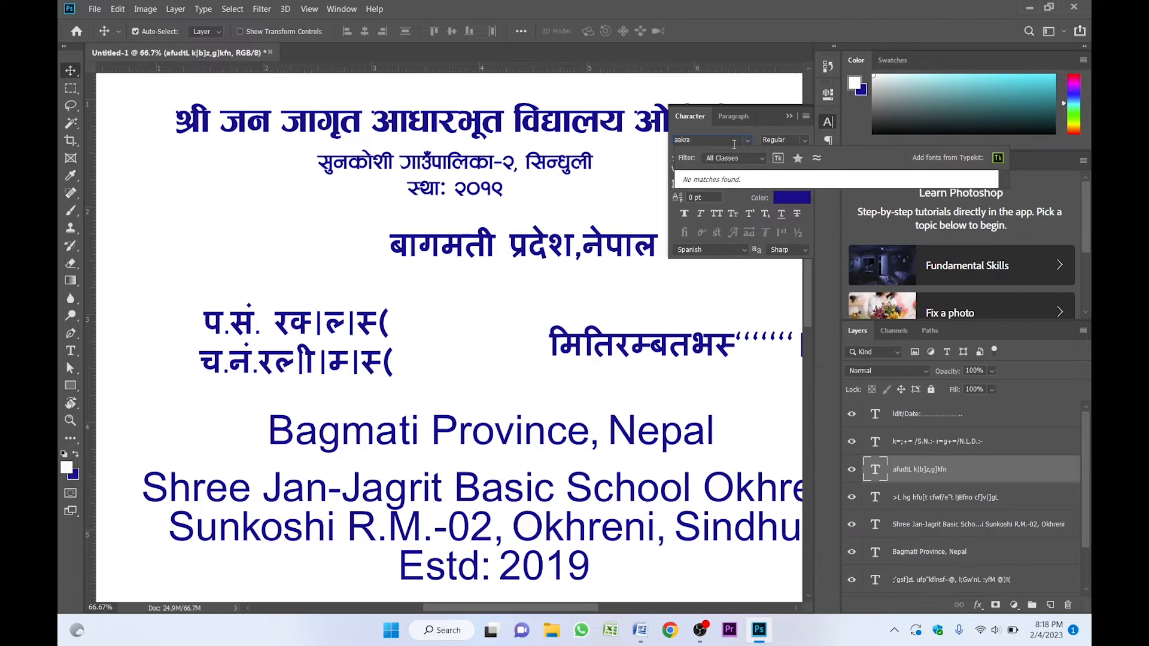
pyautogui.press('BackSpace')
pyautogui.write('iti')
pyautogui.click(745, 202)
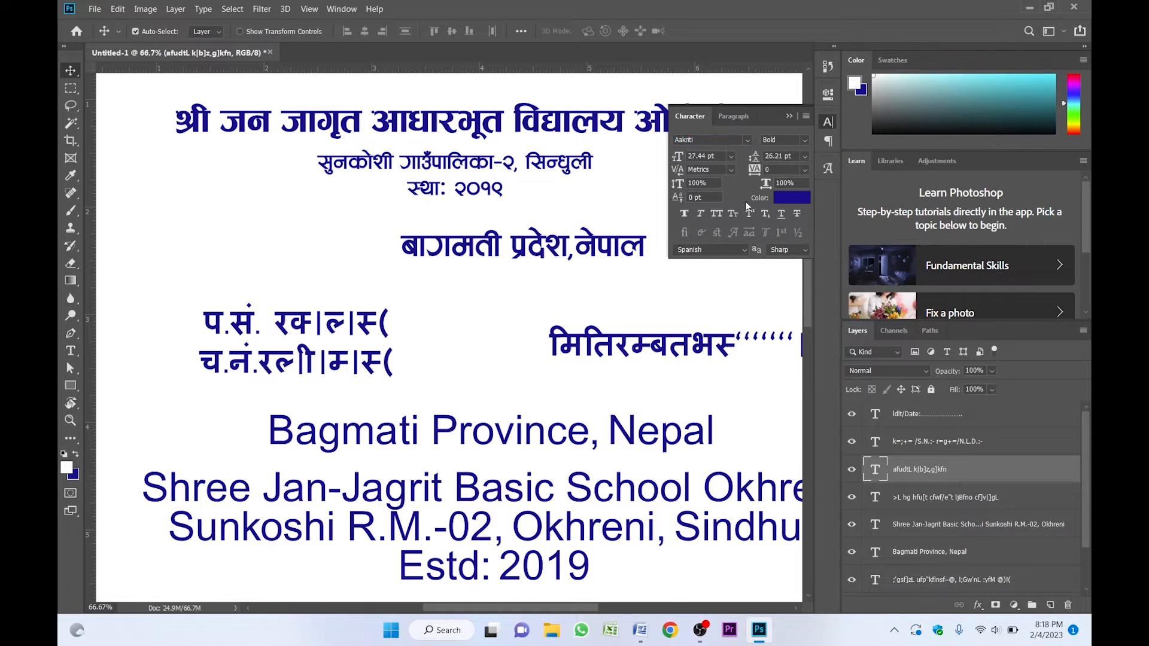
pyautogui.click(788, 117)
pyautogui.hotkey('ctrl', '-')
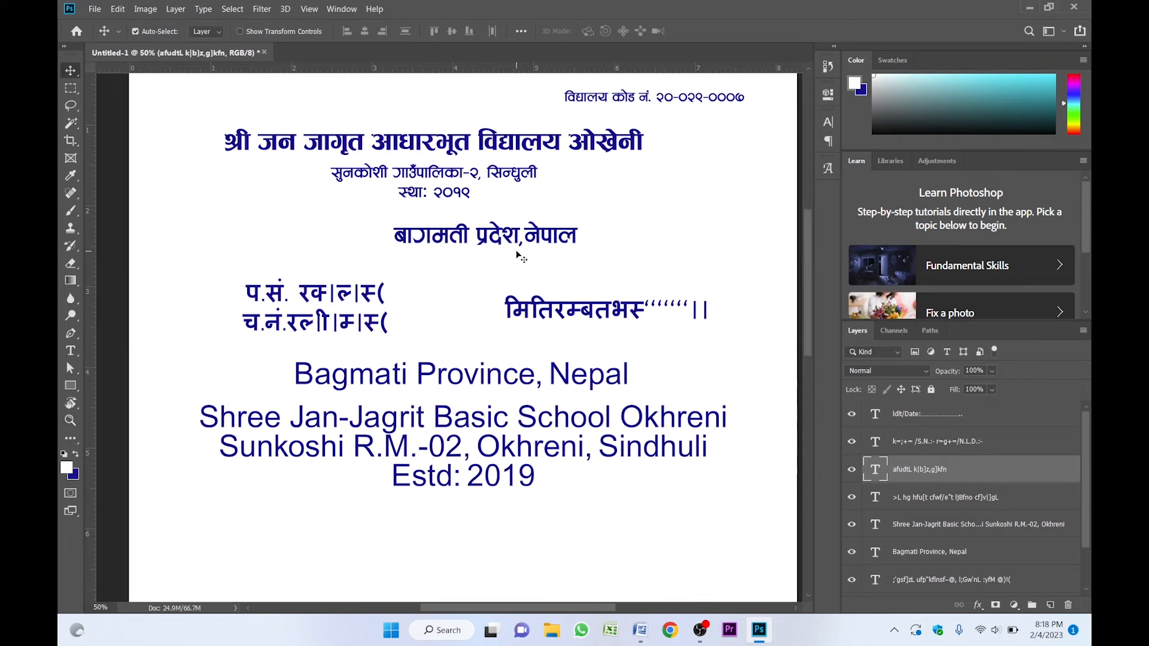
# Scale the Nepali province line down to small text and place it to the right, below the address block
pyautogui.hotkey('ctrl', 't')
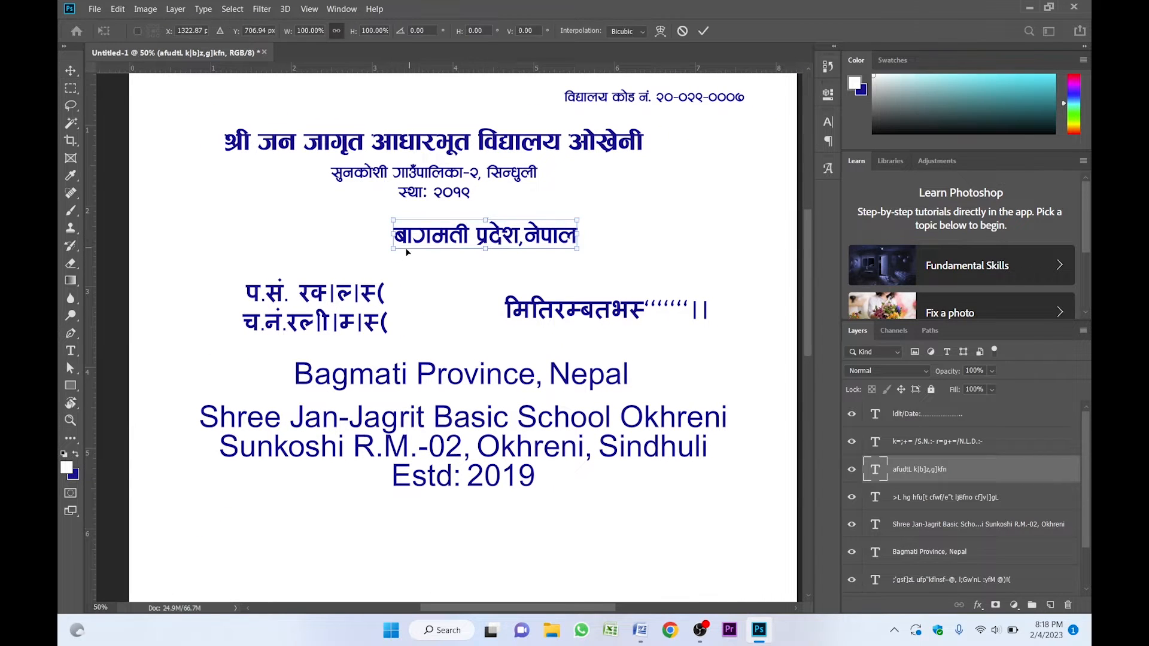
pyautogui.moveTo(395, 249); pyautogui.dragTo(612, 232)
pyautogui.press('Return')
pyautogui.hscroll(1, 483, 248)
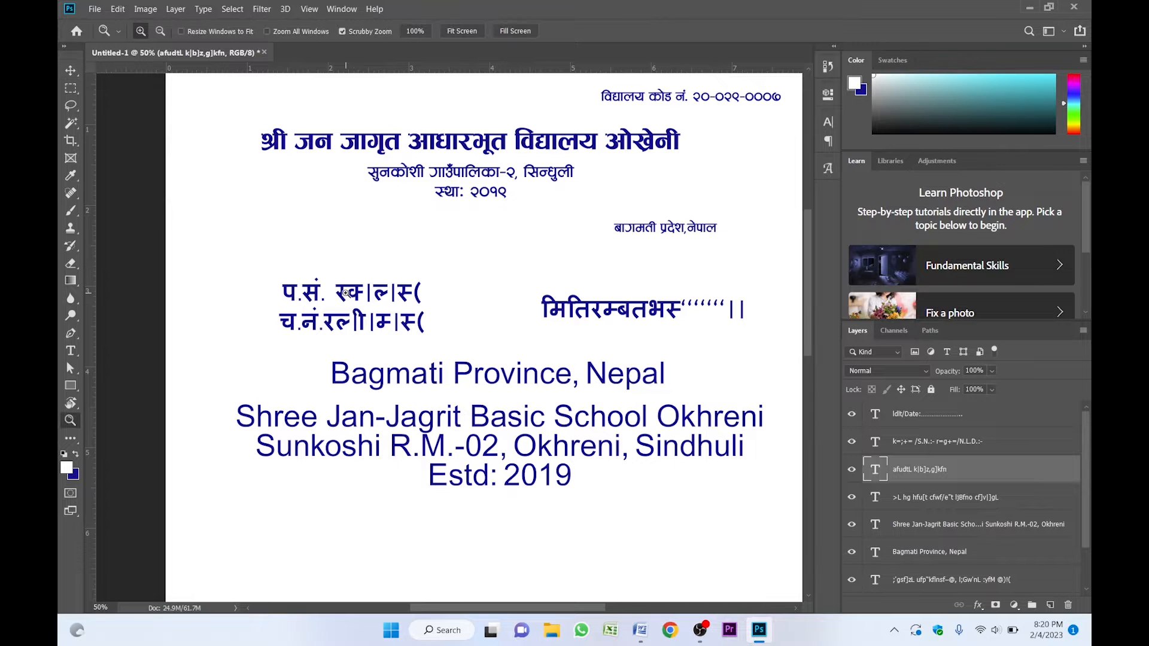
# Set only the प.सं. label in the reference number text to the Aakriti Bold font
pyautogui.scroll(1, 354, 295)
pyautogui.moveTo(361, 288); pyautogui.dragTo(362, 288)
pyautogui.scroll(1, 323, 293)
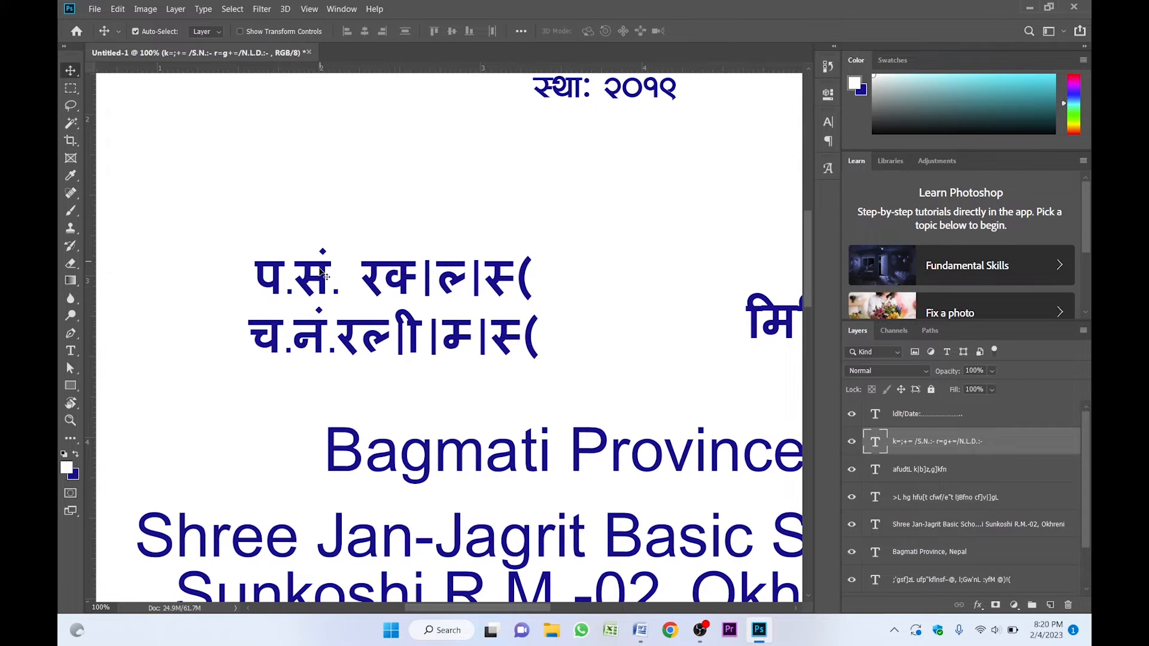
pyautogui.press('t')
pyautogui.press('Return')
pyautogui.click(341, 281)
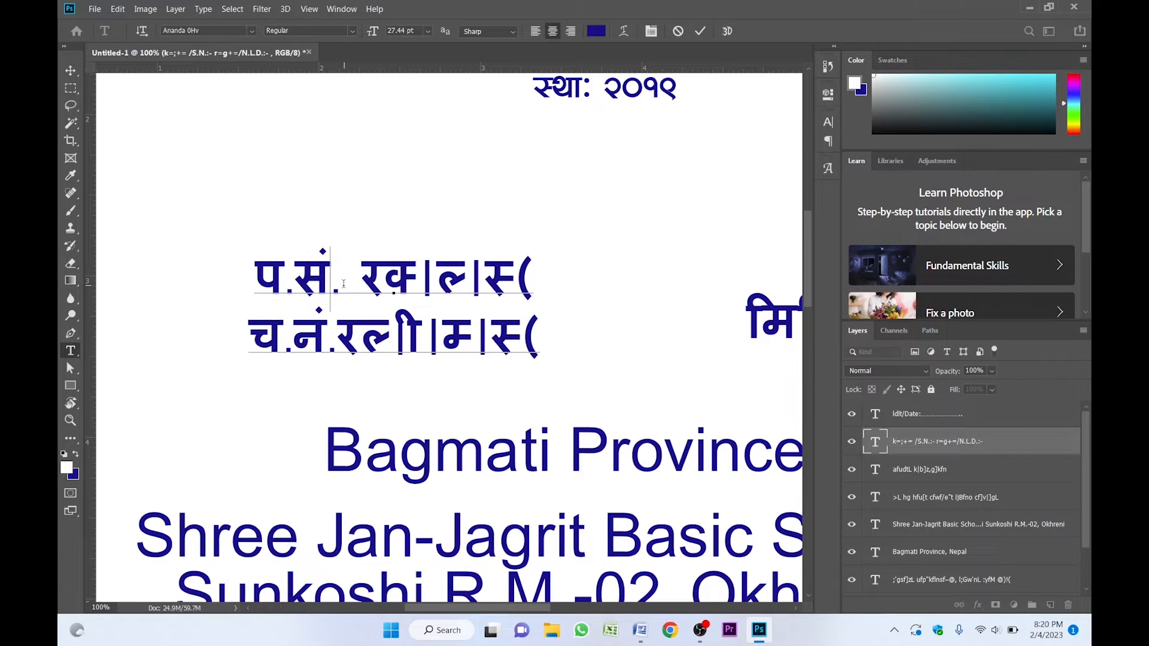
pyautogui.moveTo(342, 281); pyautogui.dragTo(240, 282)
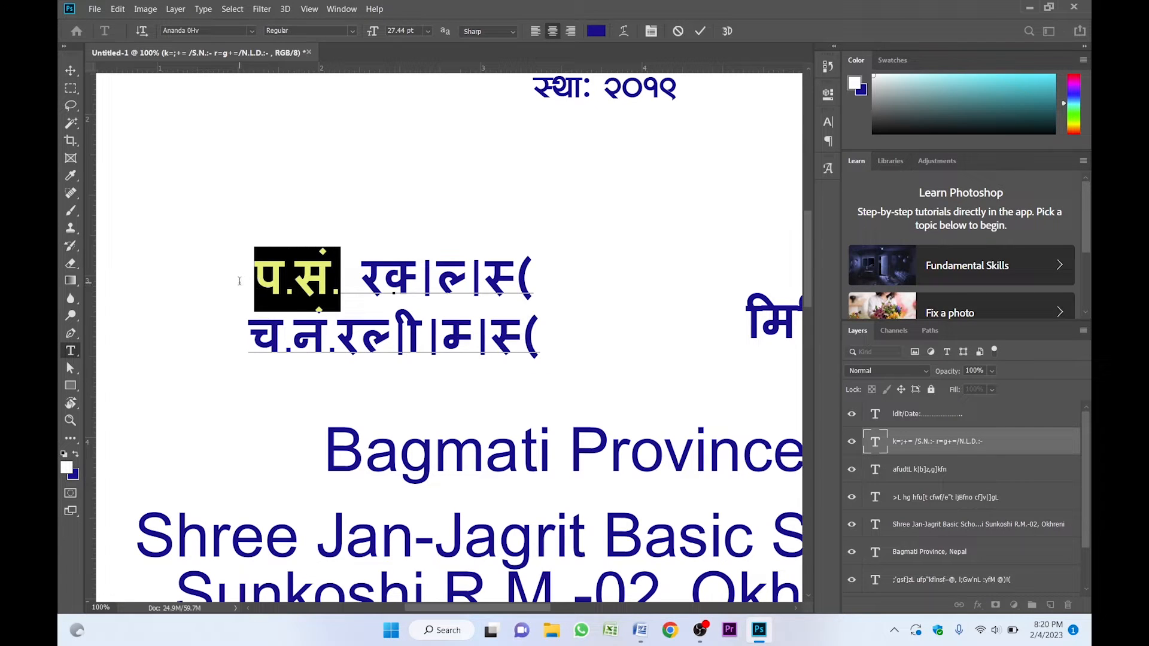
pyautogui.click(828, 122)
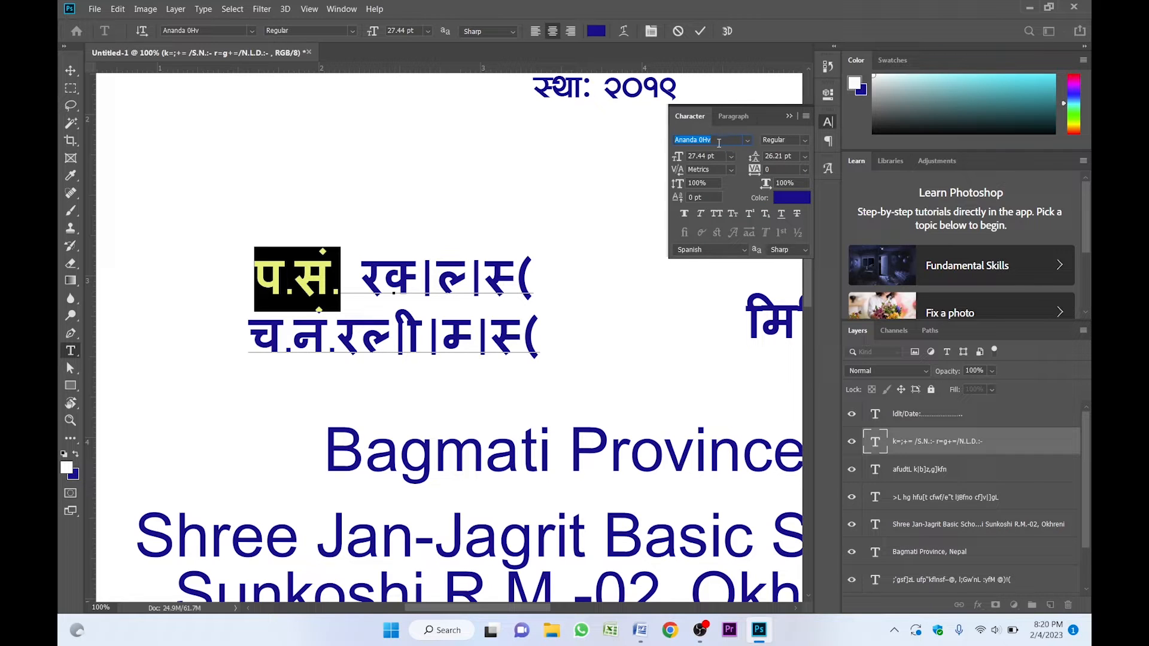
pyautogui.write('aakra')
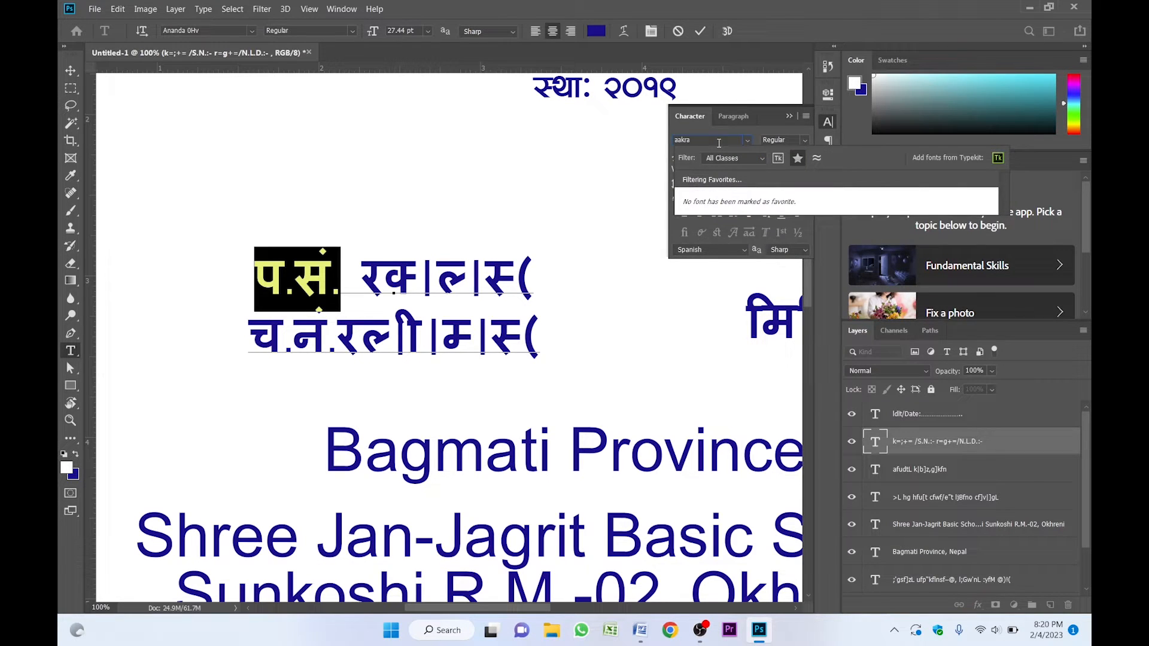
pyautogui.press('BackSpace')
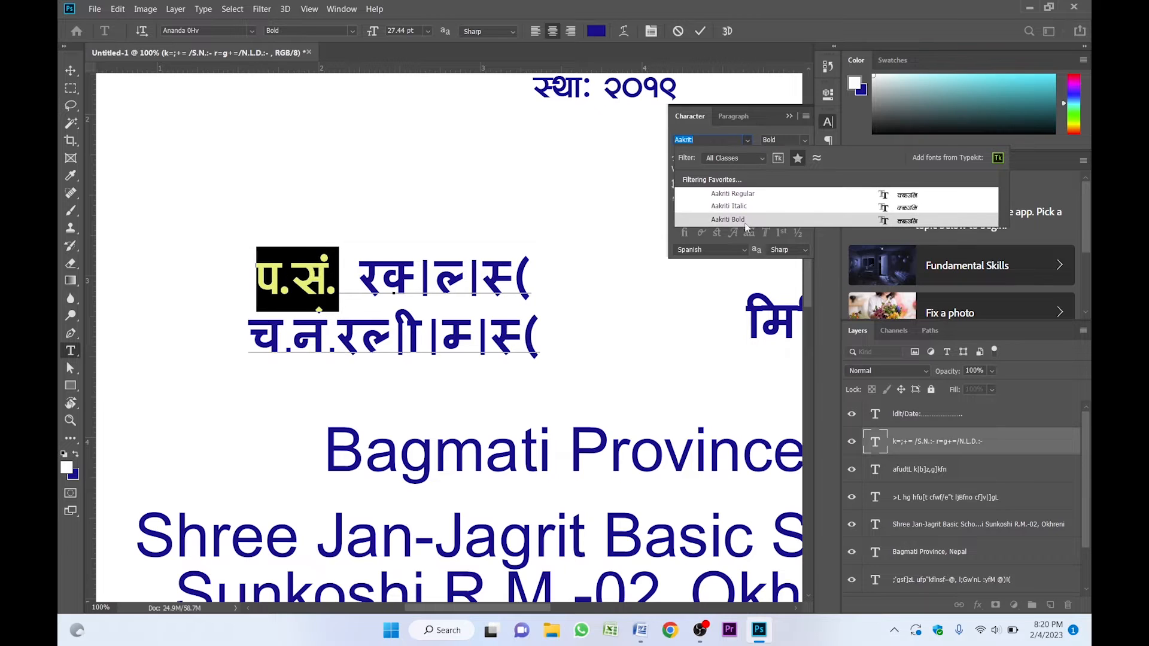
pyautogui.click(745, 222)
pyautogui.click(295, 294)
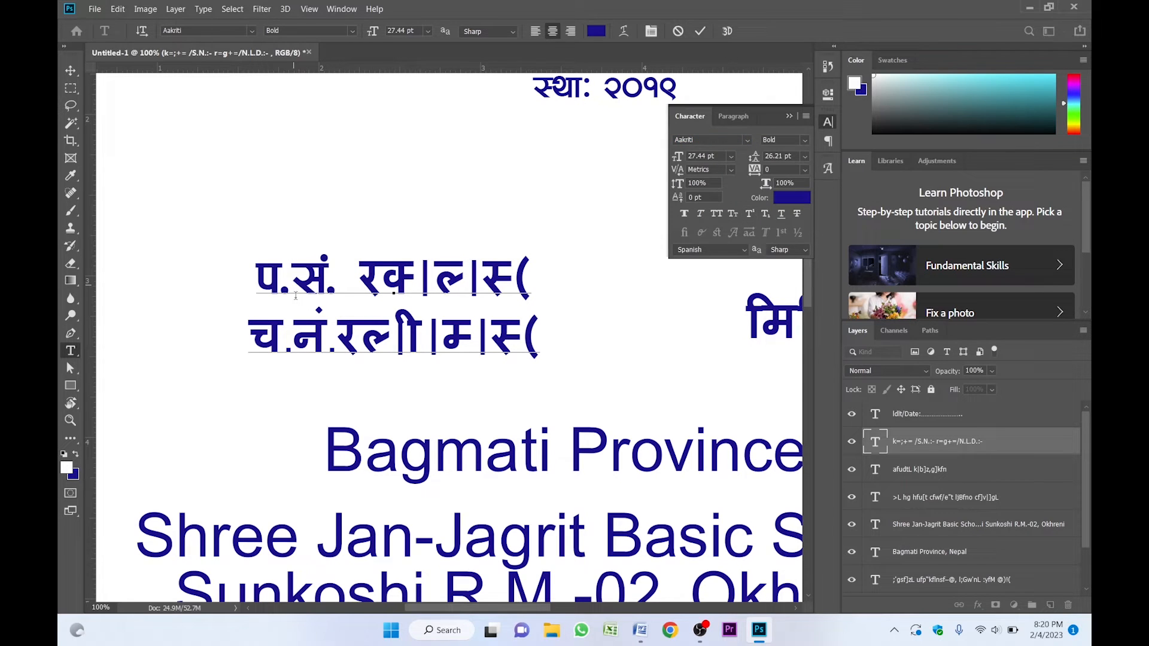
# Add a space after the च.नं. label and set that label's font to Aakriti Bold
pyautogui.click(336, 326)
pyautogui.click(325, 346)
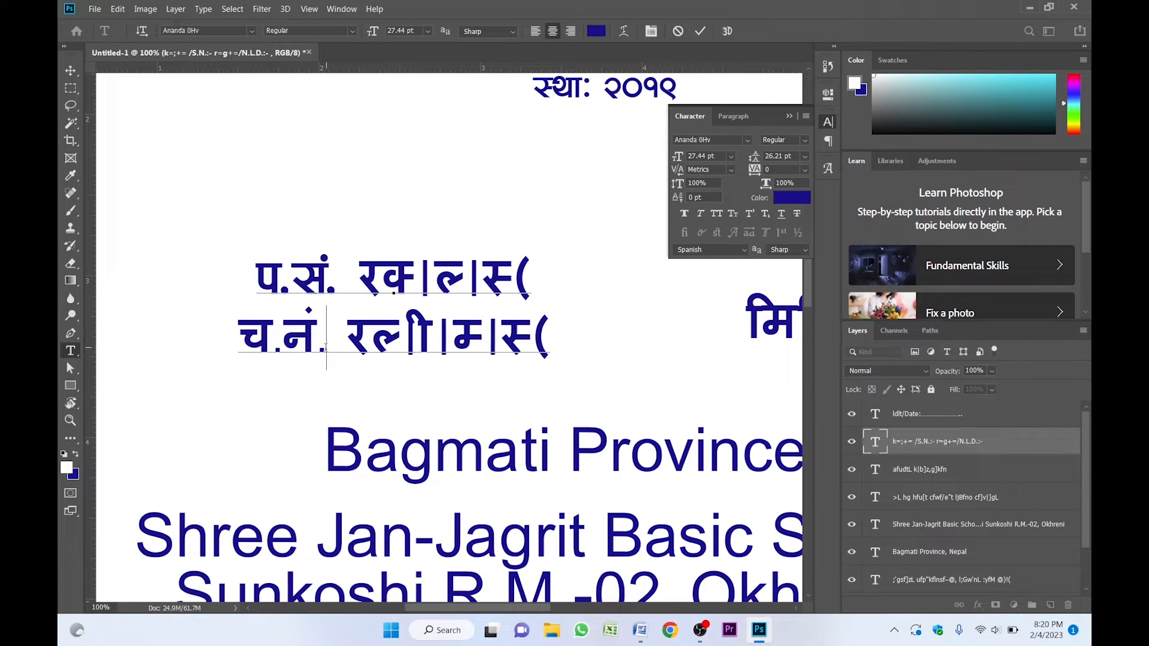
pyautogui.moveTo(326, 346); pyautogui.dragTo(237, 341)
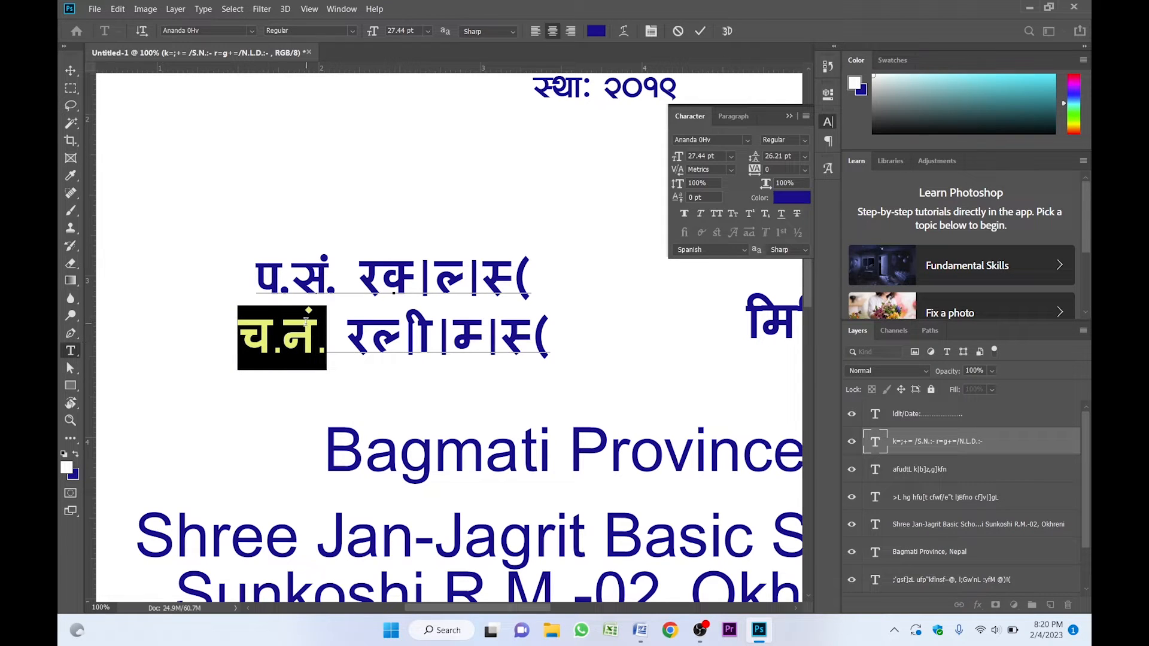
pyautogui.click(726, 141)
pyautogui.write('aak')
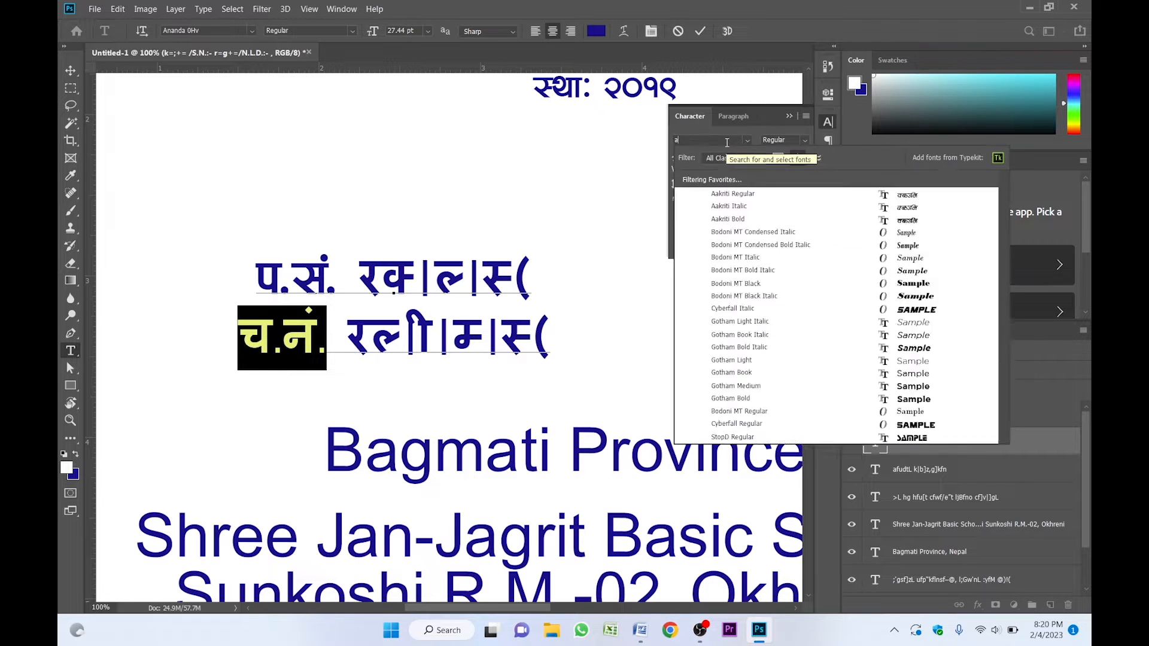
pyautogui.press('Down')
pyautogui.press('Down')
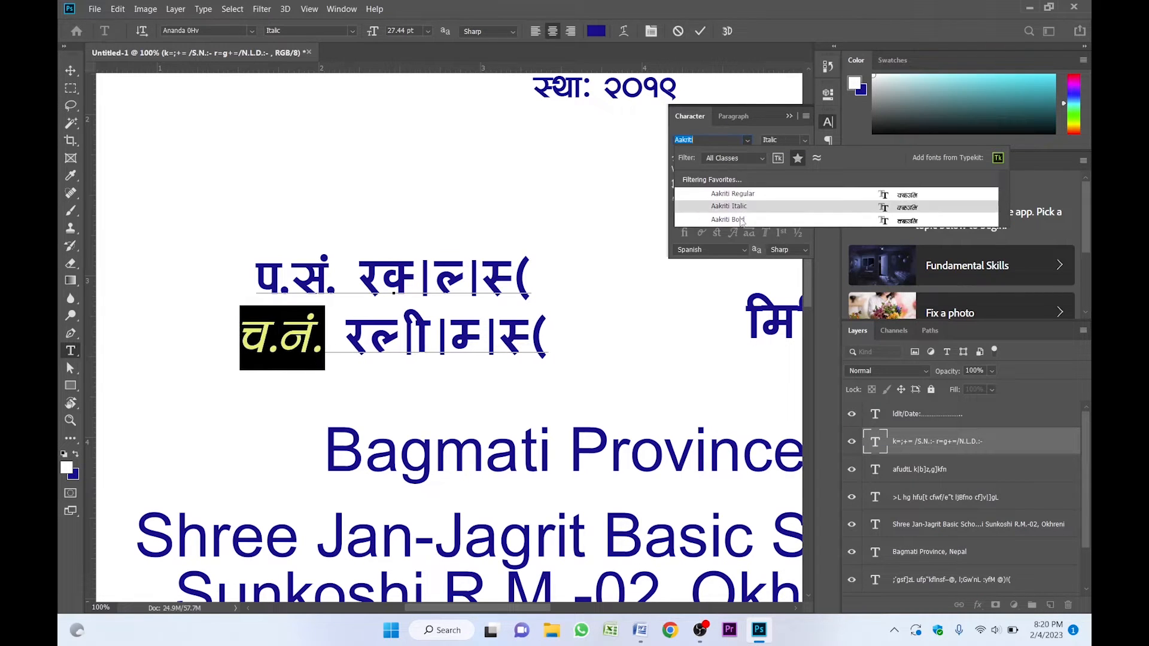
pyautogui.press('Return')
pyautogui.click(271, 346)
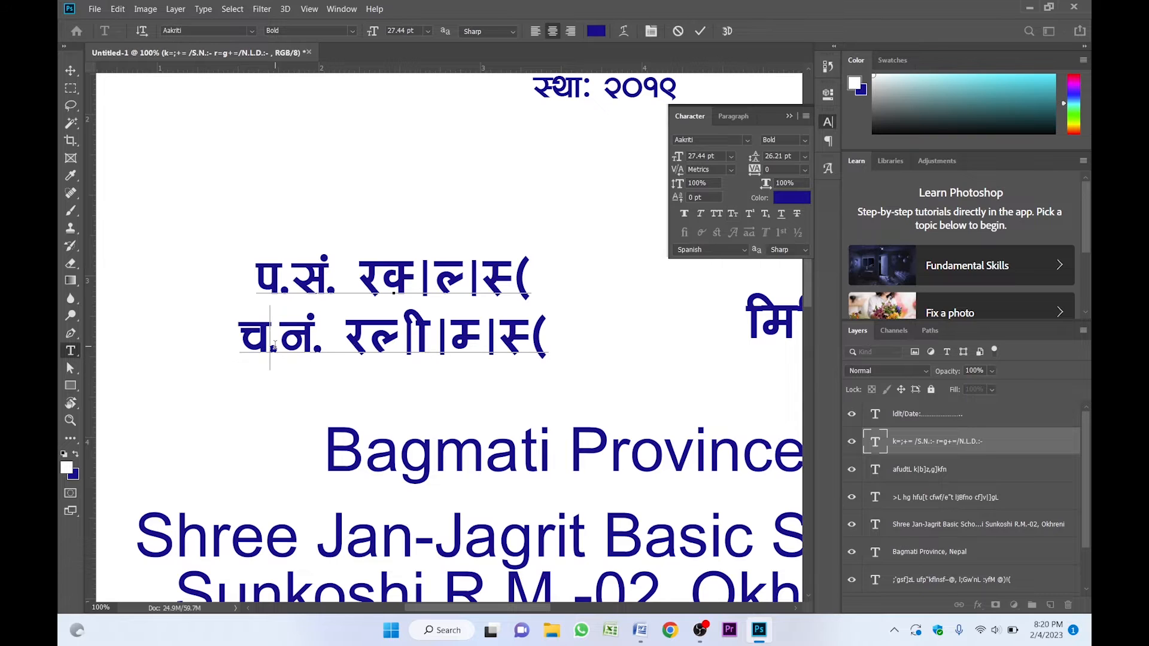
# Change the font of the characters following प.सं. on the first reference line to ArialMT Regular
pyautogui.click(358, 277)
pyautogui.moveTo(370, 267); pyautogui.dragTo(525, 267)
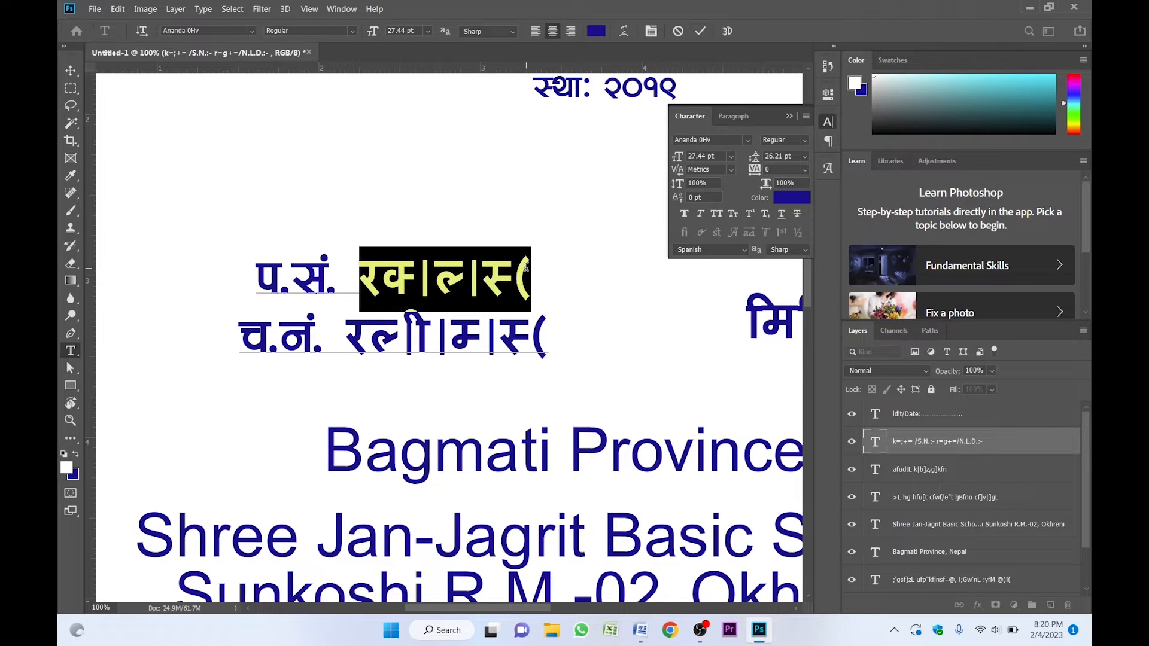
pyautogui.click(418, 285)
pyautogui.click(362, 272)
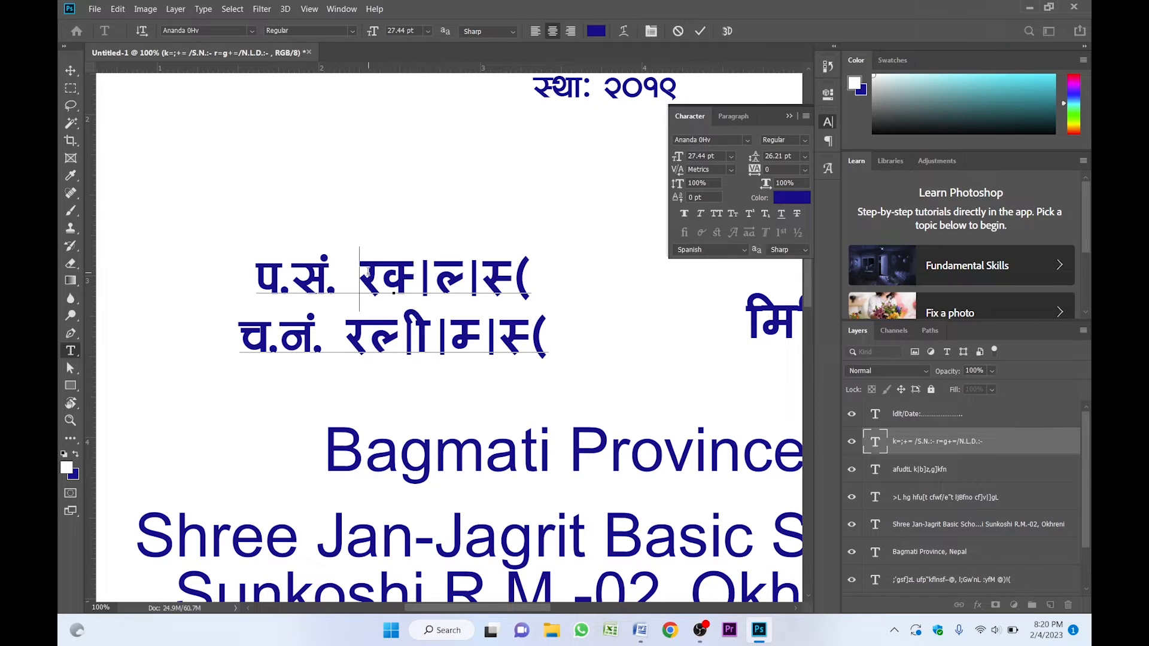
pyautogui.moveTo(366, 269); pyautogui.dragTo(545, 274)
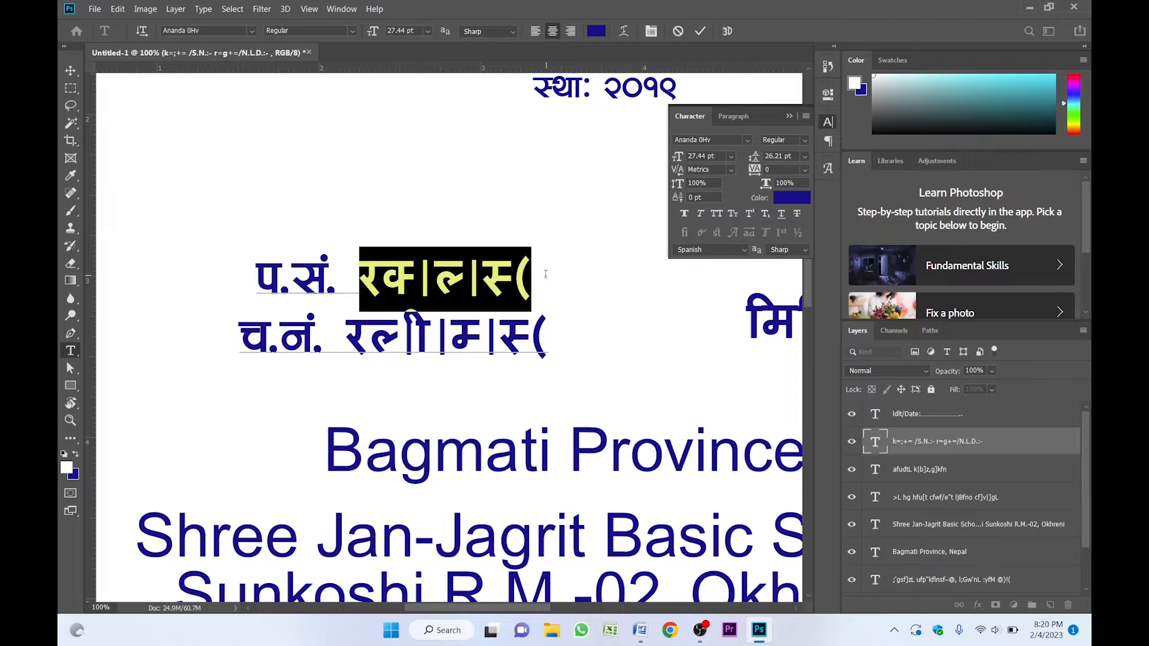
pyautogui.click(726, 140)
pyautogui.write('ar')
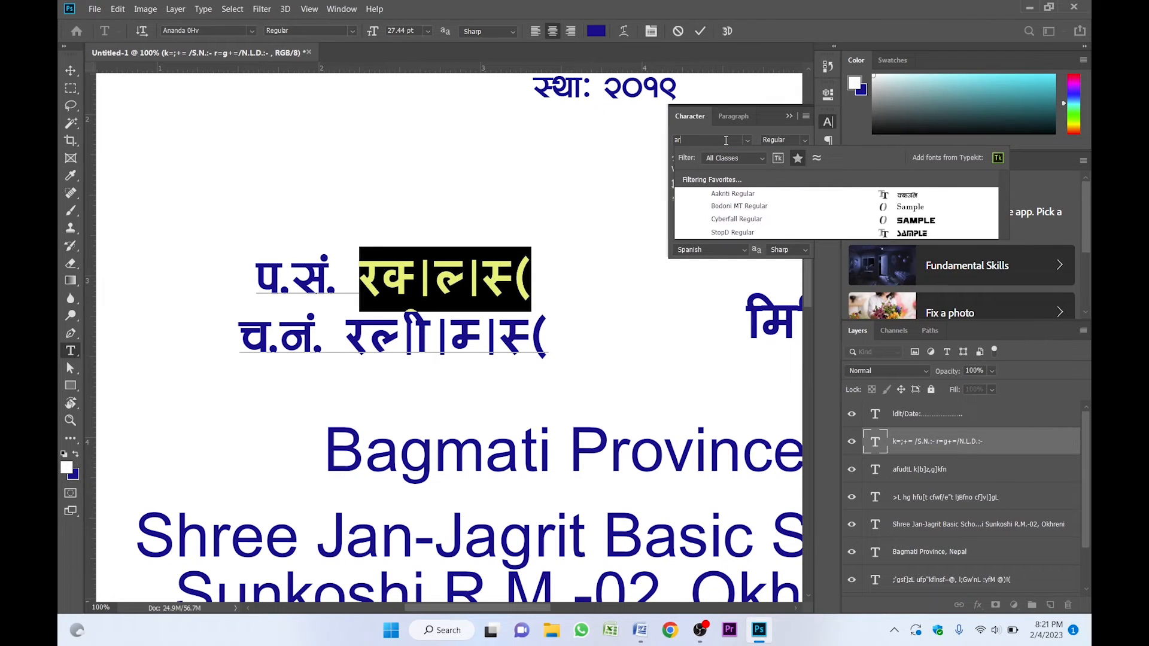
pyautogui.click(755, 196)
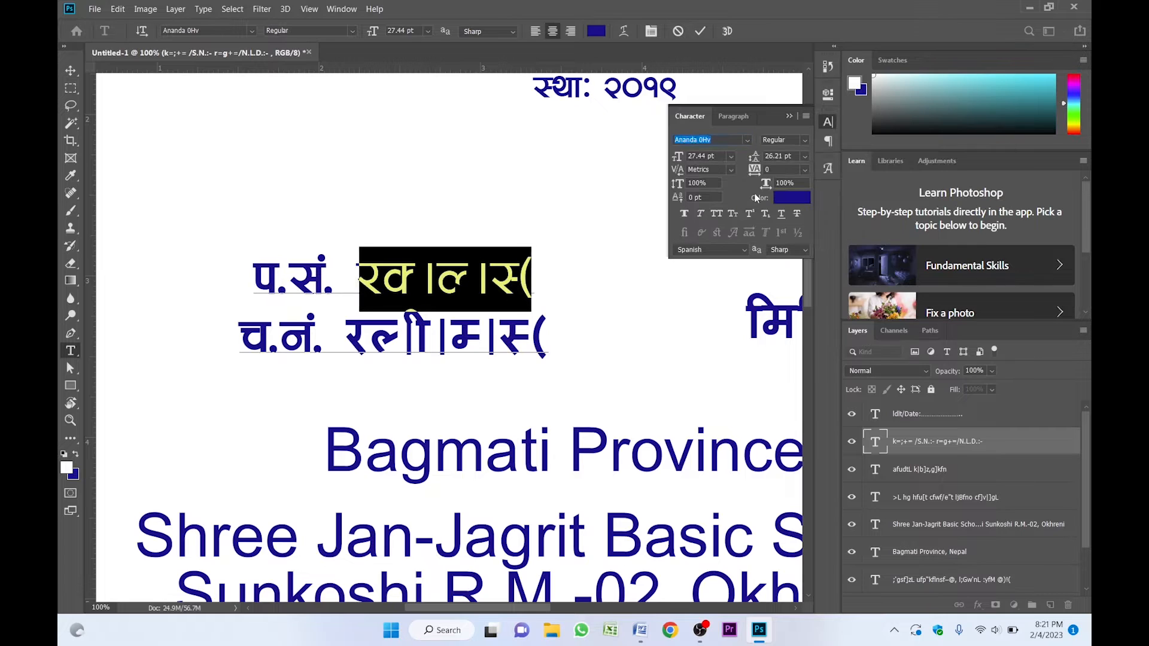
pyautogui.hotkey('ctrl', 'z')
pyautogui.click(389, 304)
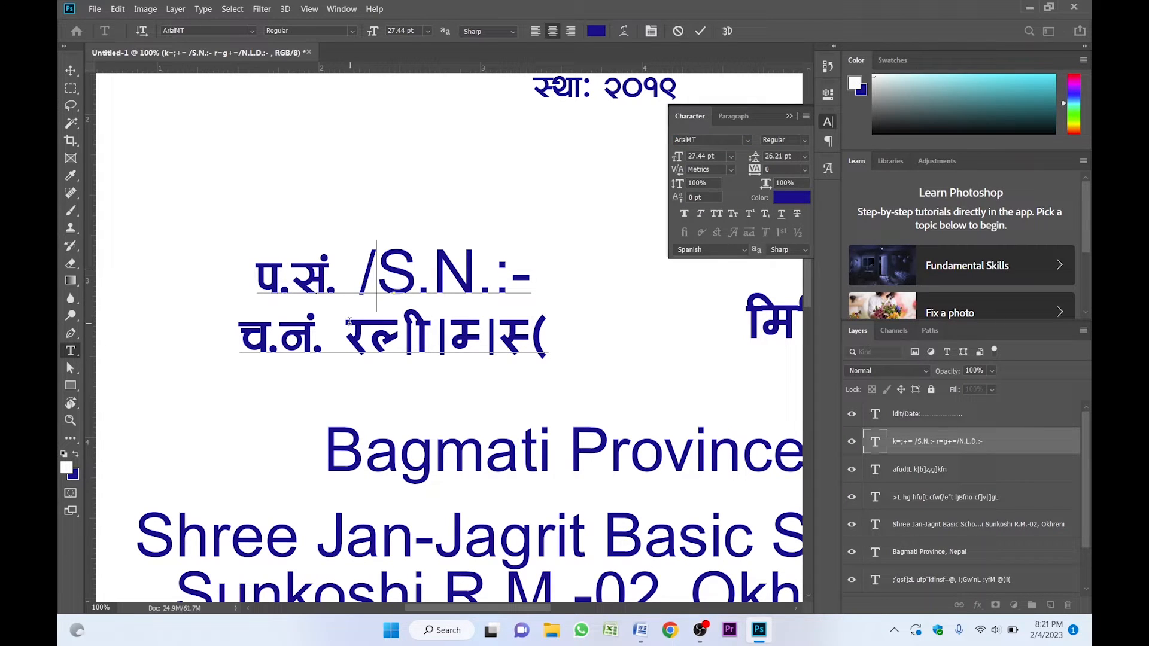
# Change the font of the characters following च.नं. on the second reference line to ArialMT Regular
pyautogui.moveTo(346, 323); pyautogui.dragTo(560, 323)
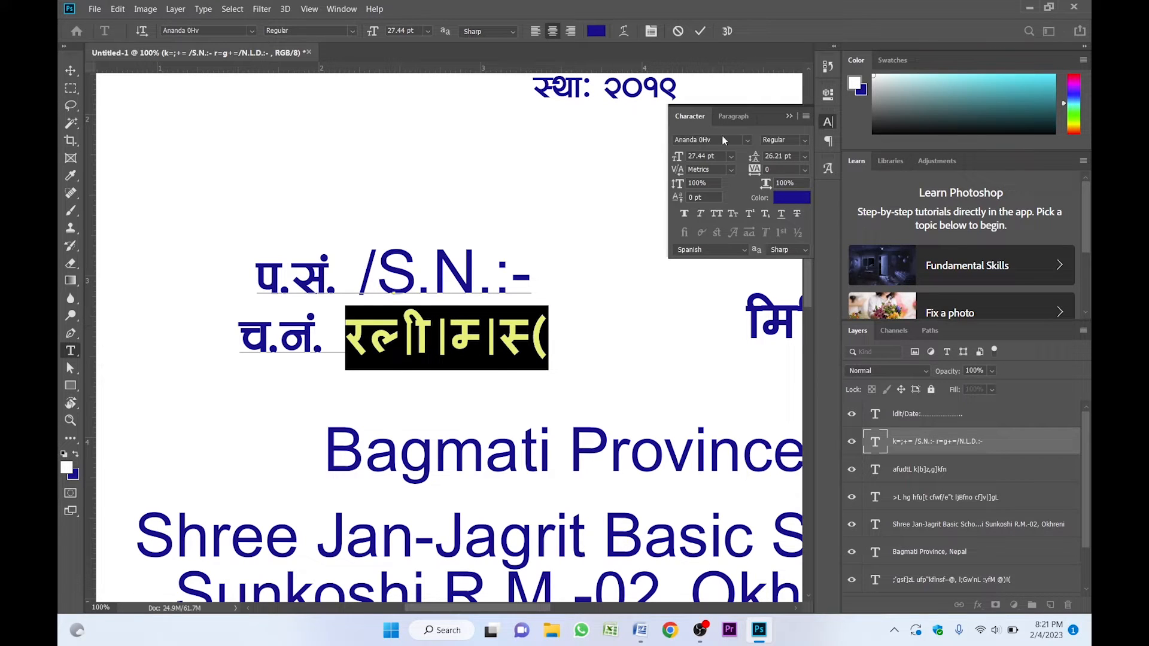
pyautogui.click(722, 137)
pyautogui.write('aria')
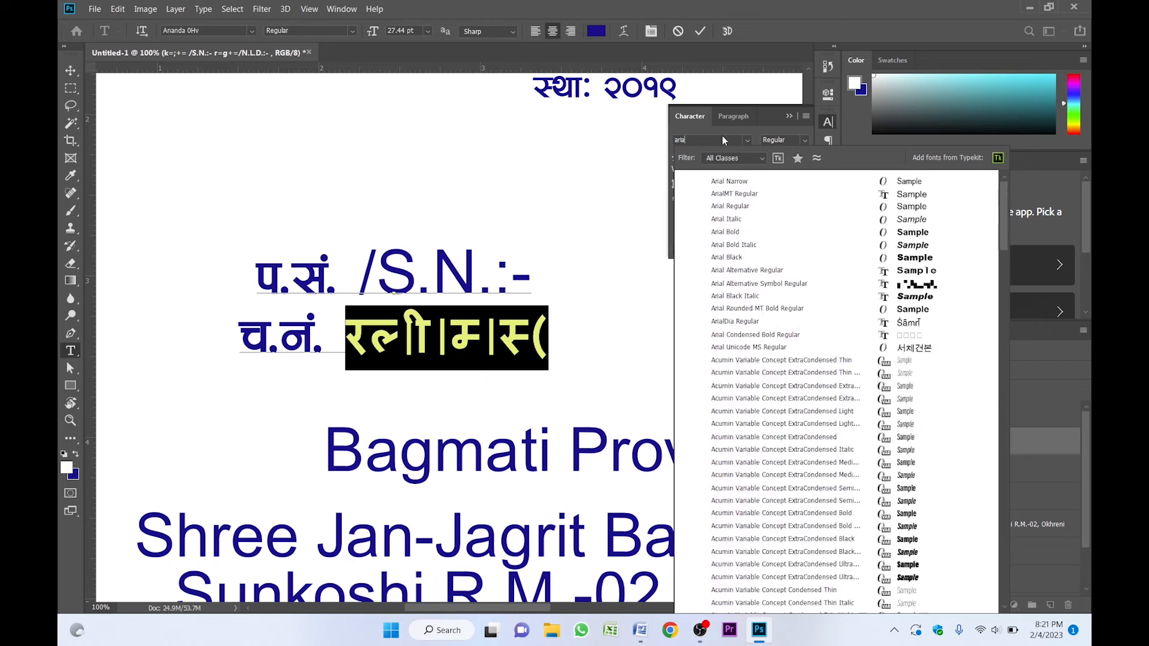
pyautogui.click(717, 193)
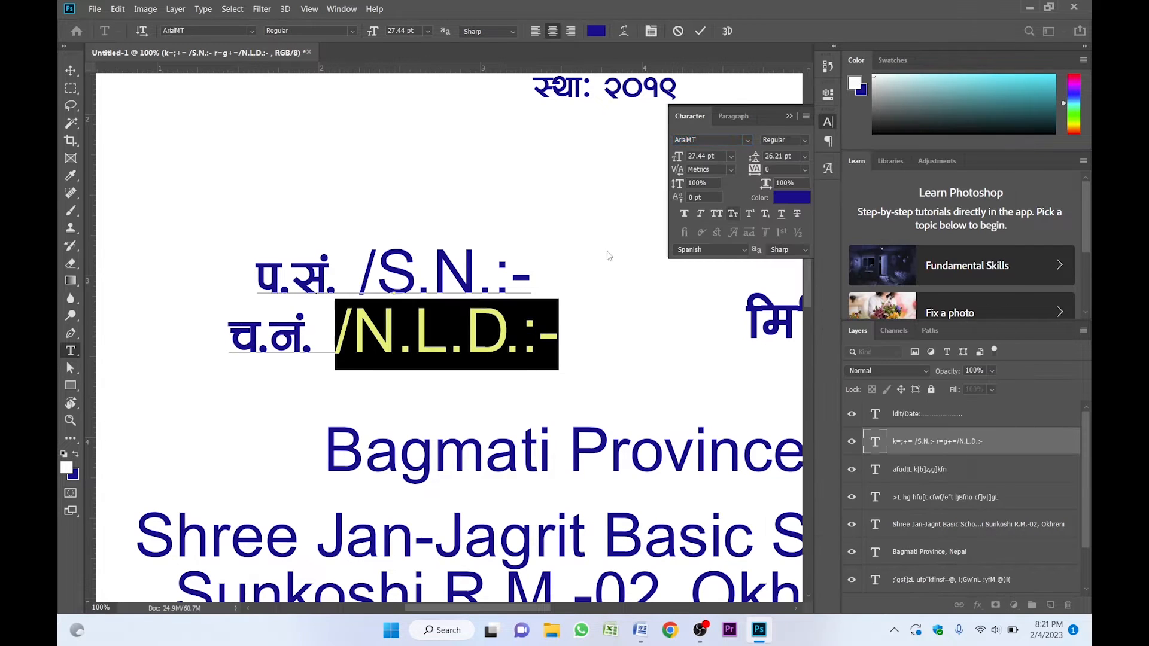
pyautogui.click(441, 350)
# Set the font size of the /S.N.:- characters on the first reference line to 20 pt
pyautogui.moveTo(359, 272); pyautogui.dragTo(528, 267)
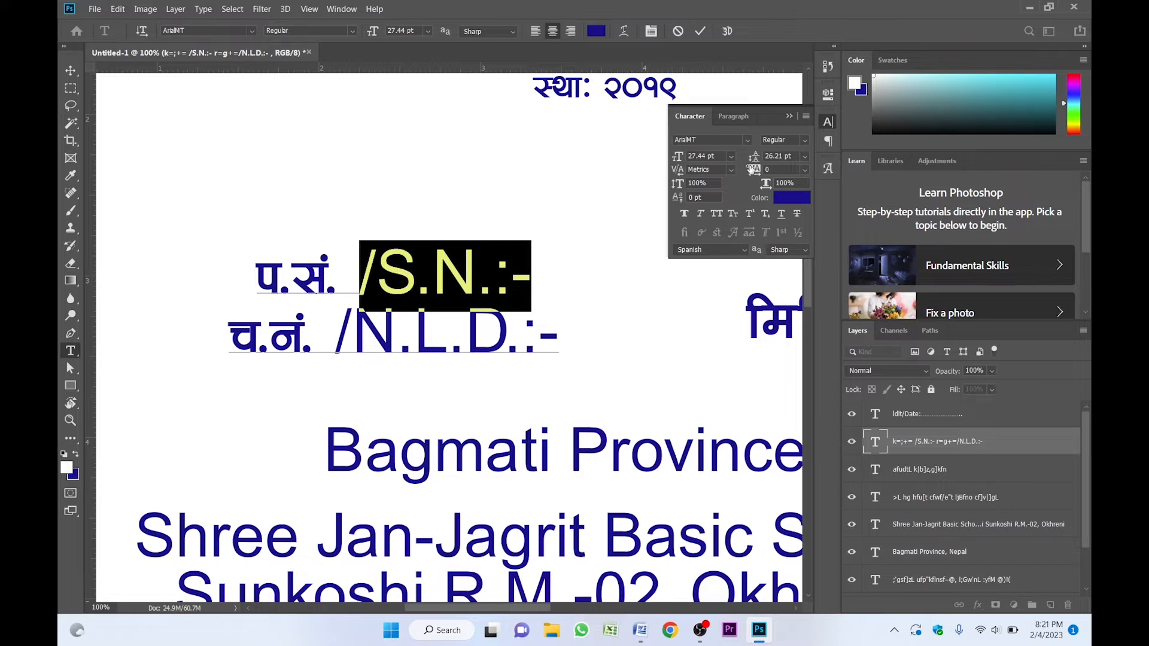
pyautogui.doubleClick(707, 156)
pyautogui.write('20')
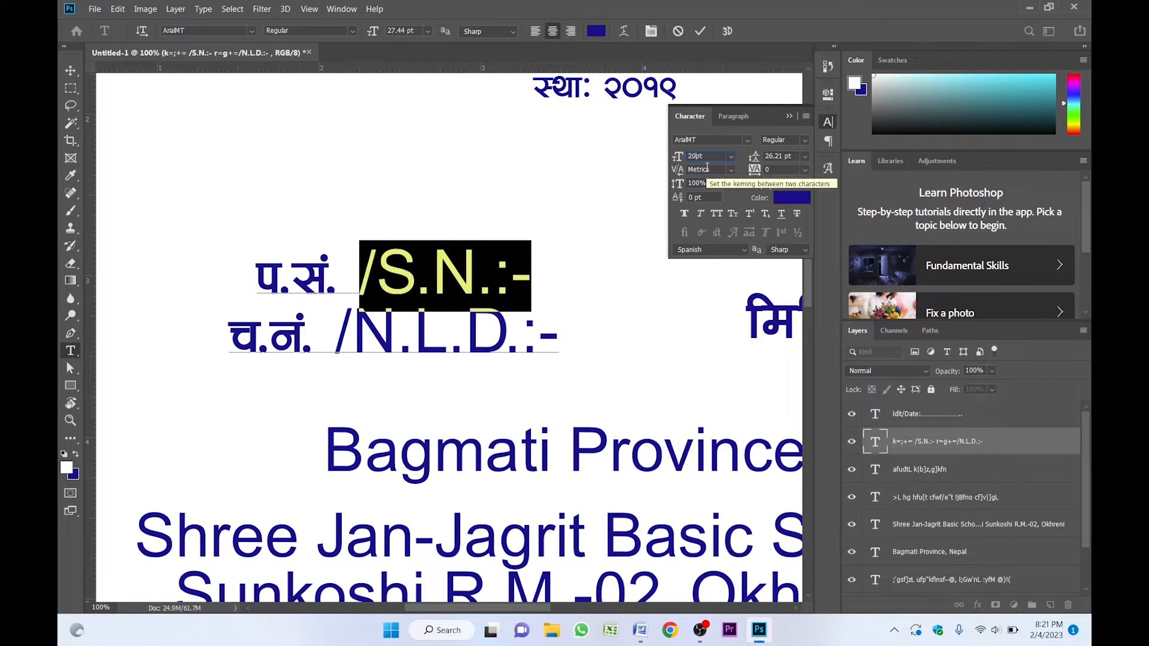
pyautogui.press('Return')
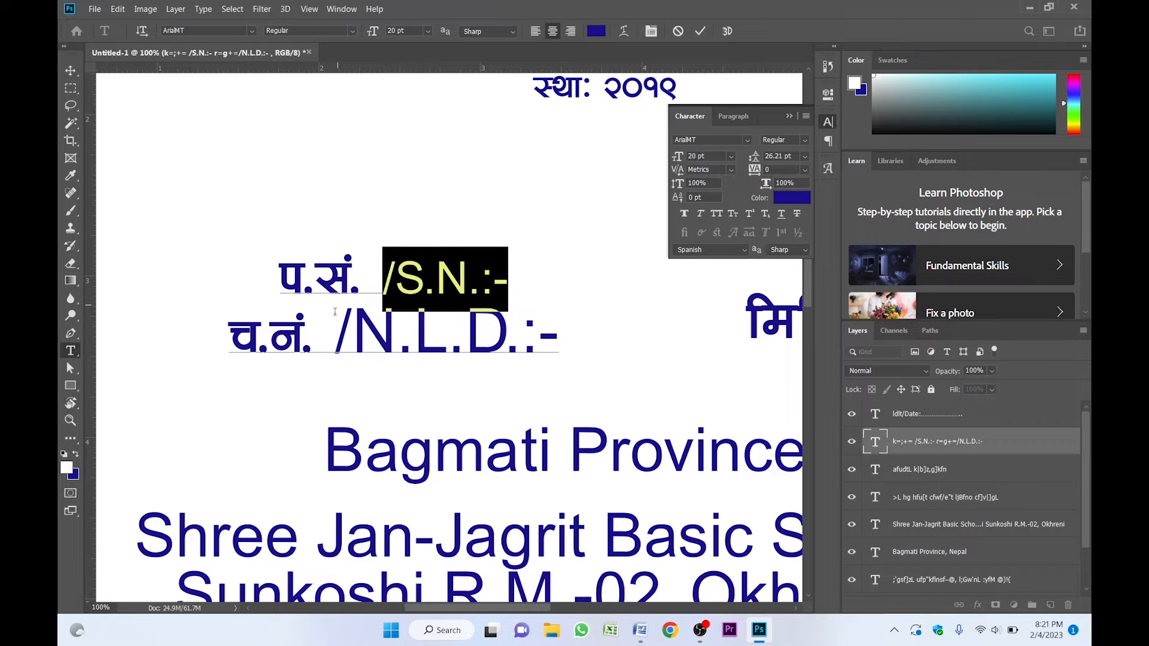
# Set the font size of the /N.L.D.:- characters on the second reference line to 20 pt
pyautogui.click(333, 317)
pyautogui.moveTo(333, 317); pyautogui.dragTo(581, 312)
pyautogui.click(701, 156)
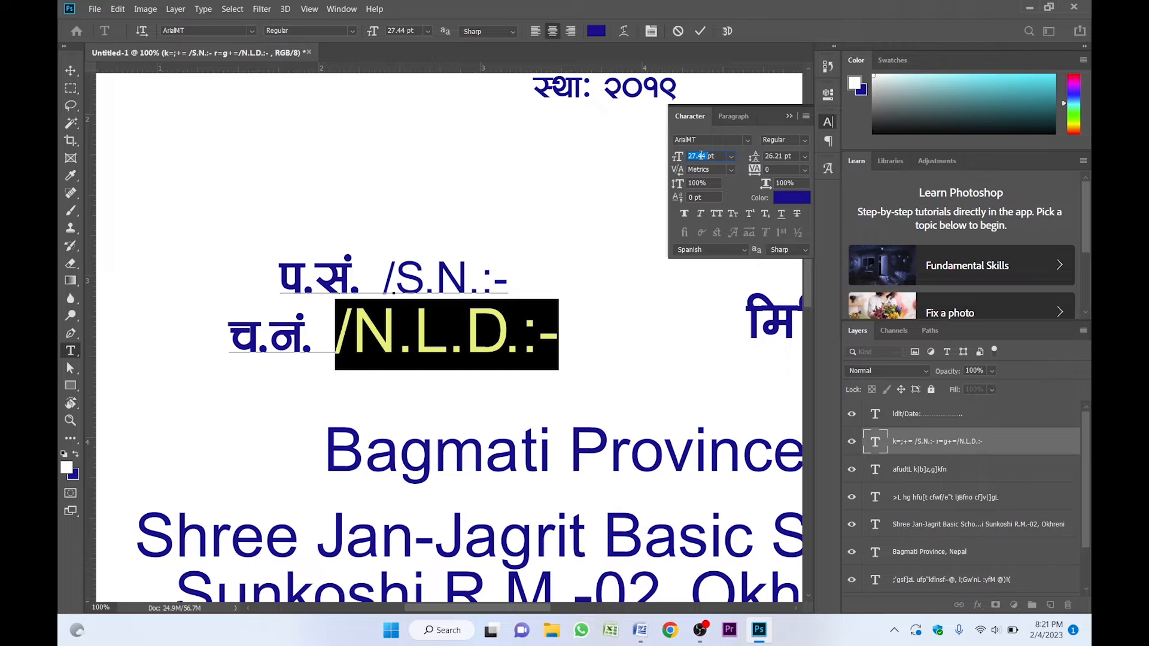
pyautogui.write('20')
pyautogui.press('Return')
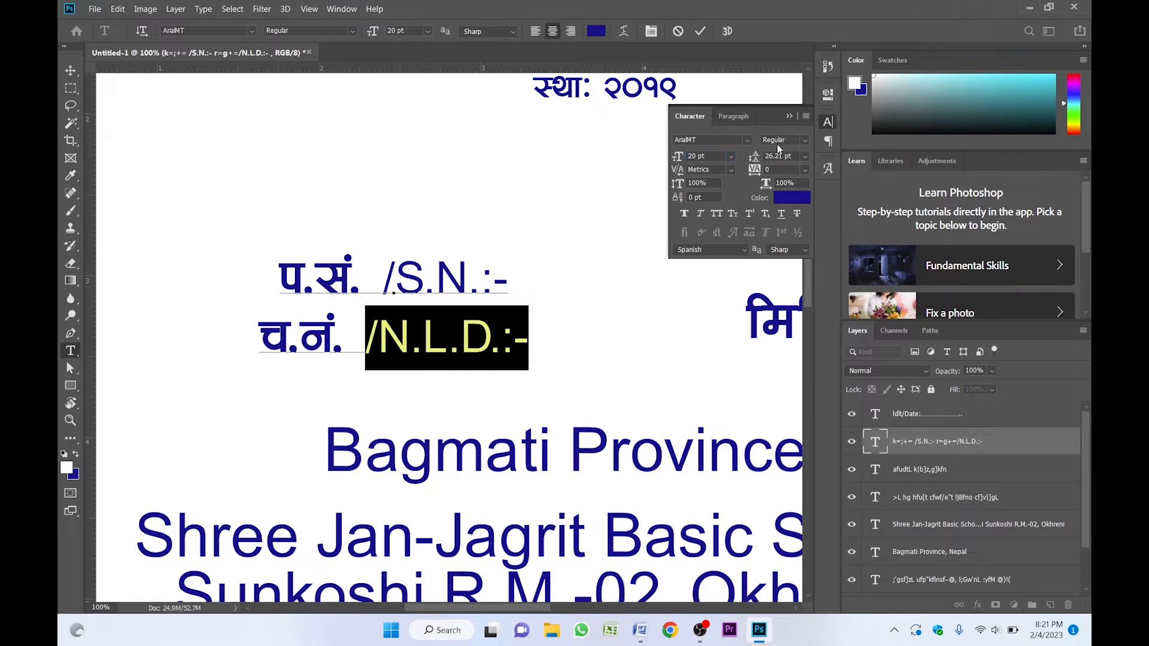
pyautogui.click(789, 115)
pyautogui.click(587, 299)
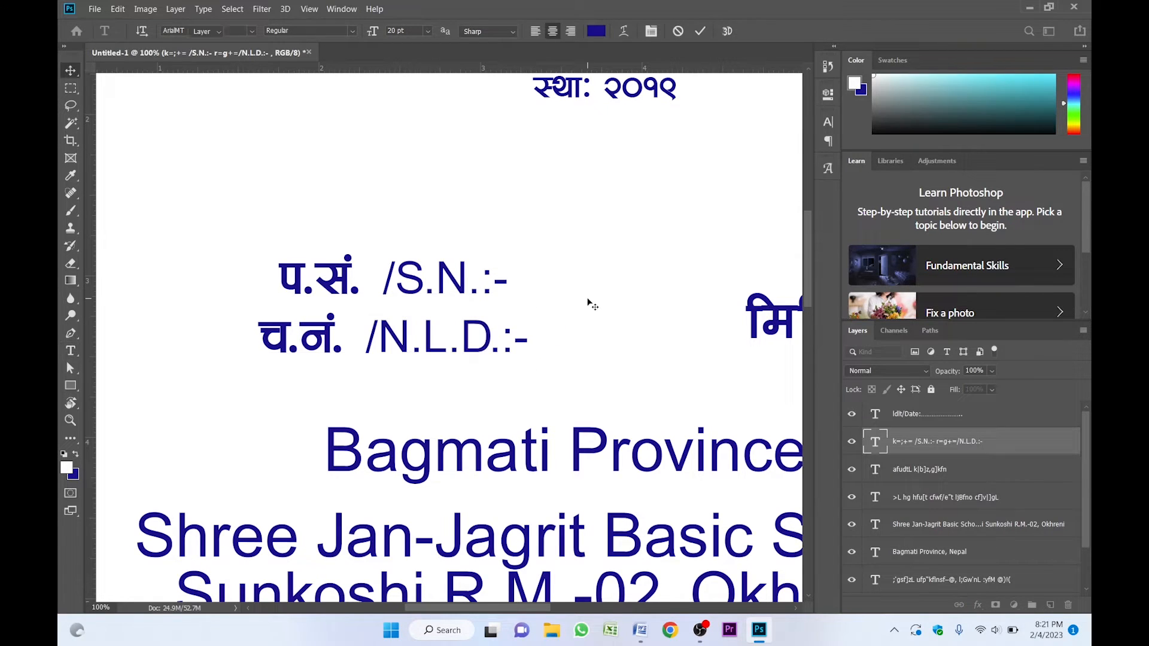
# Left-align both lines of the reference number text
pyautogui.keyDown('alt'); pyautogui.click(408, 265); pyautogui.keyUp('alt')
pyautogui.keyDown('ctrl'); pyautogui.click(410, 289); pyautogui.keyUp('ctrl')
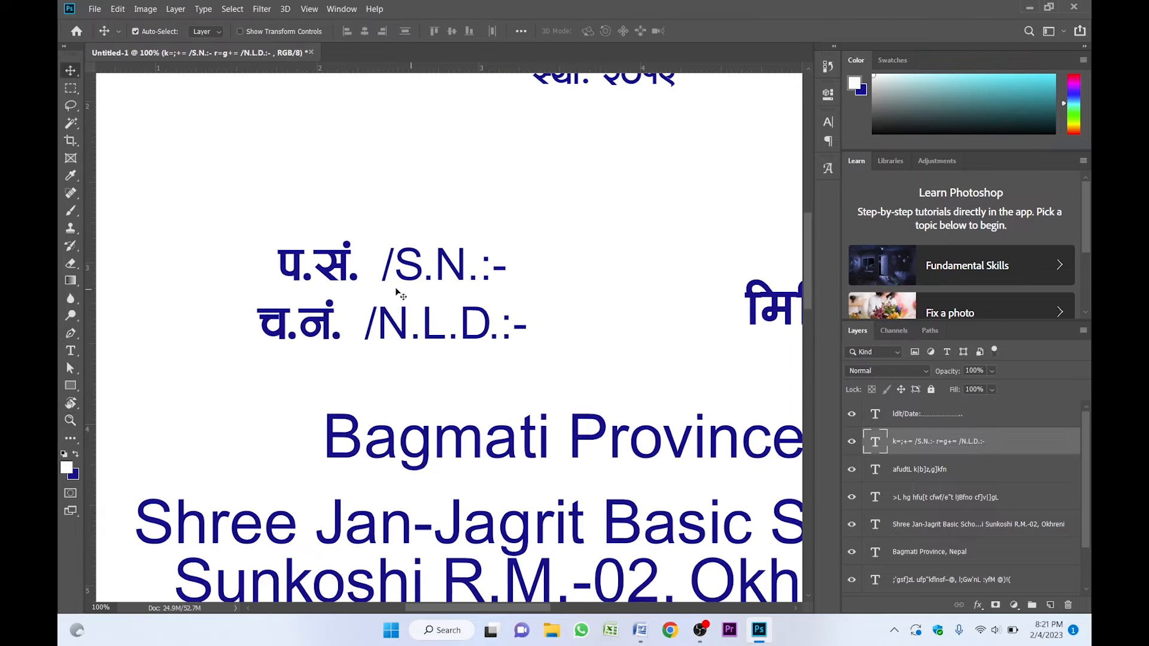
pyautogui.doubleClick(340, 268)
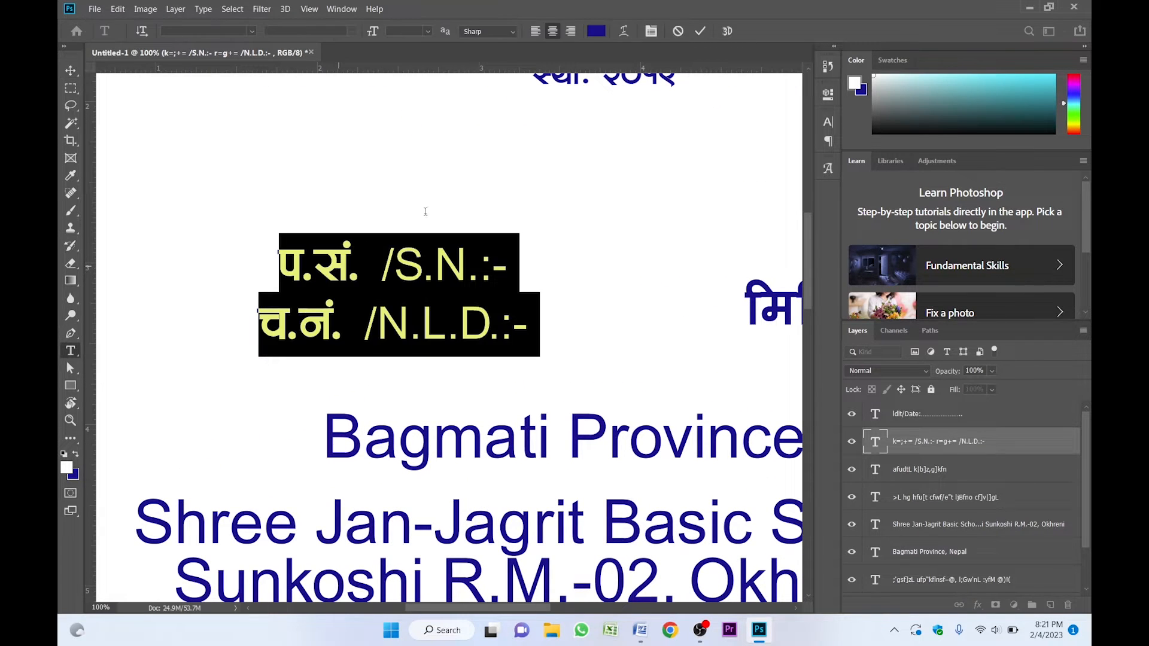
pyautogui.click(536, 33)
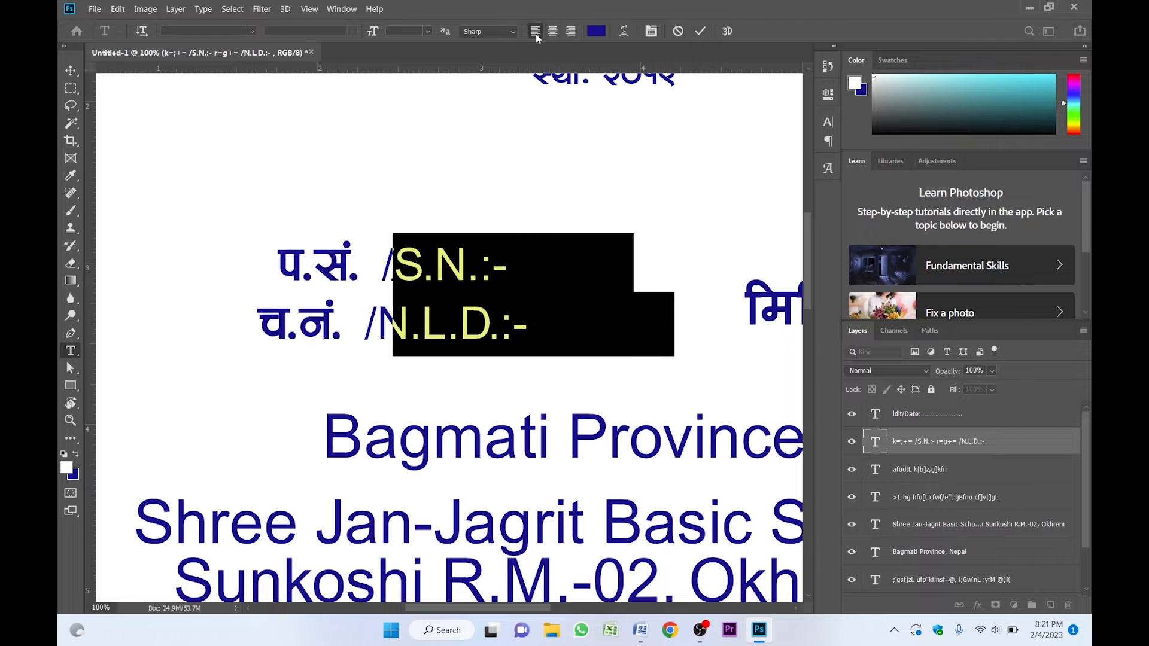
pyautogui.click(488, 228)
# Move the reference number text to the page's left side, below the address block and in line with the Nepali heading's left edge
pyautogui.press('z')
pyautogui.keyDown('alt'); pyautogui.click(457, 227); pyautogui.keyUp('alt')
pyautogui.keyDown('alt'); pyautogui.click(457, 228); pyautogui.keyUp('alt')
pyautogui.moveTo(457, 201); pyautogui.dragTo(463, 306)
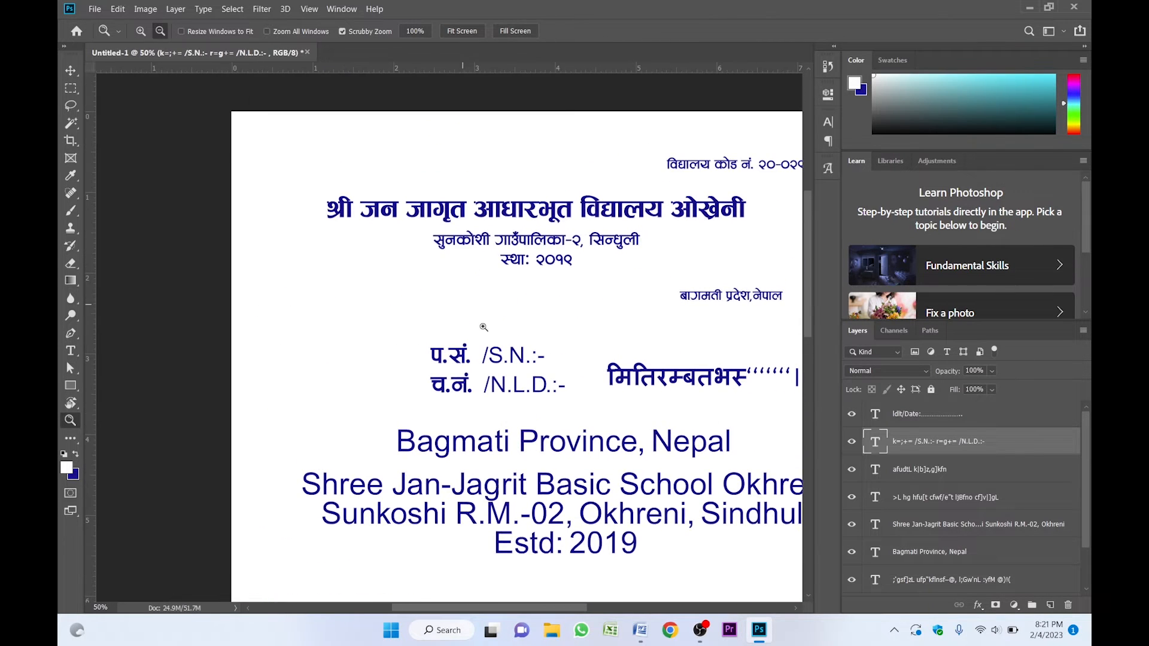
pyautogui.press('v')
pyautogui.moveTo(460, 363); pyautogui.dragTo(344, 346)
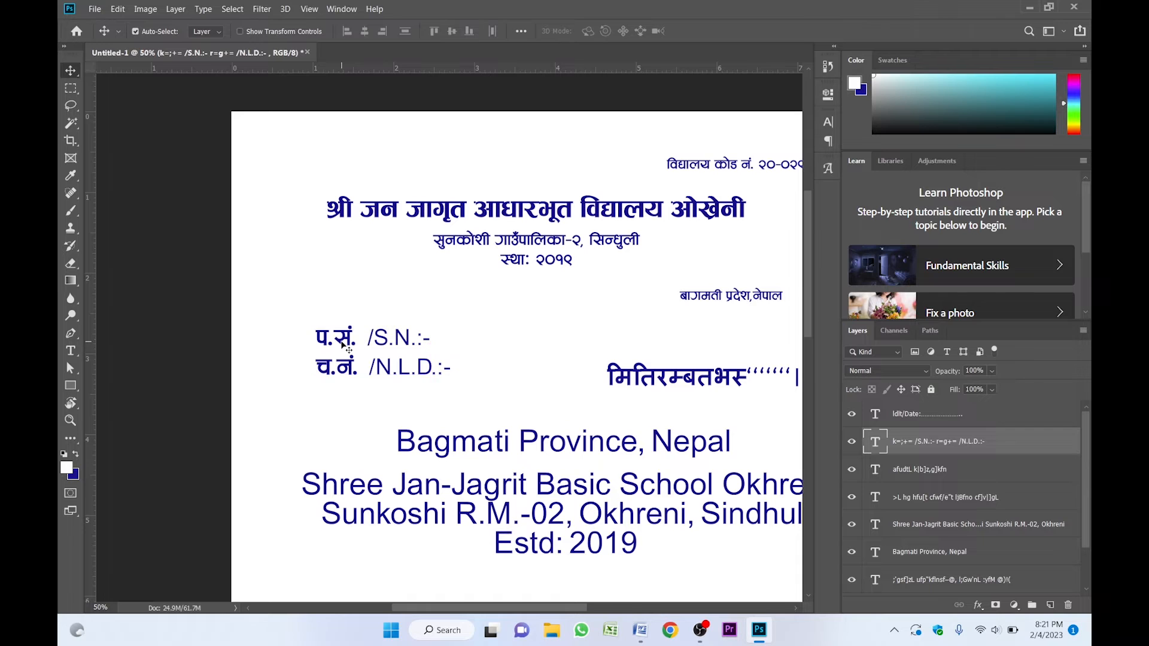
pyautogui.scroll(1, 344, 346)
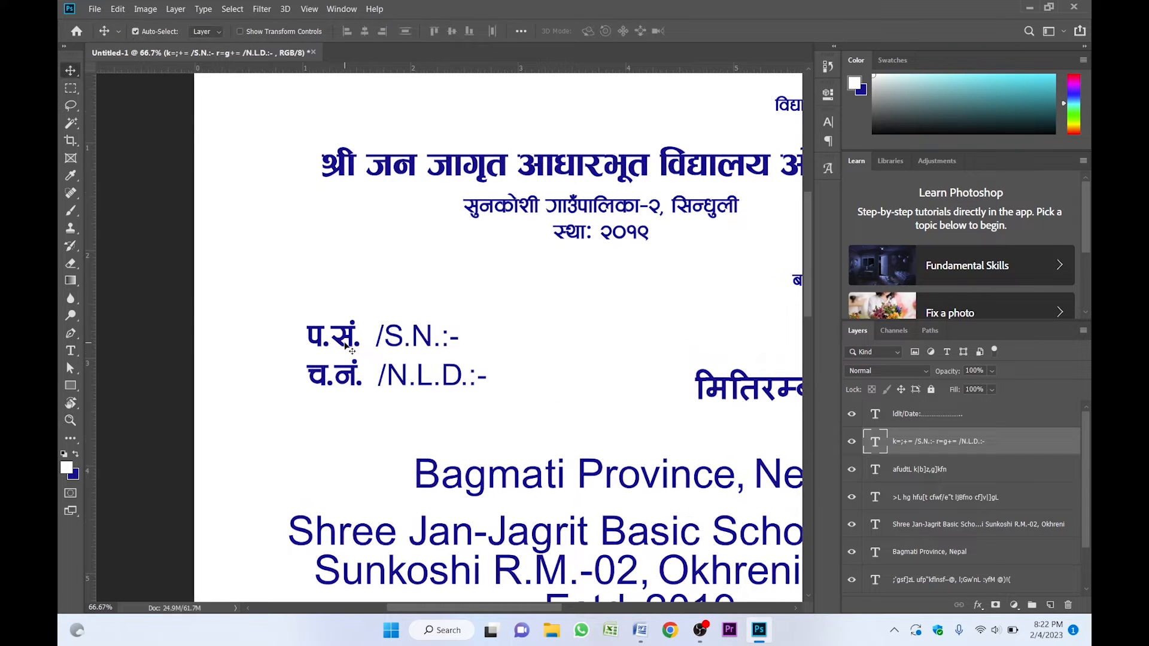
pyautogui.moveTo(345, 344); pyautogui.dragTo(363, 345)
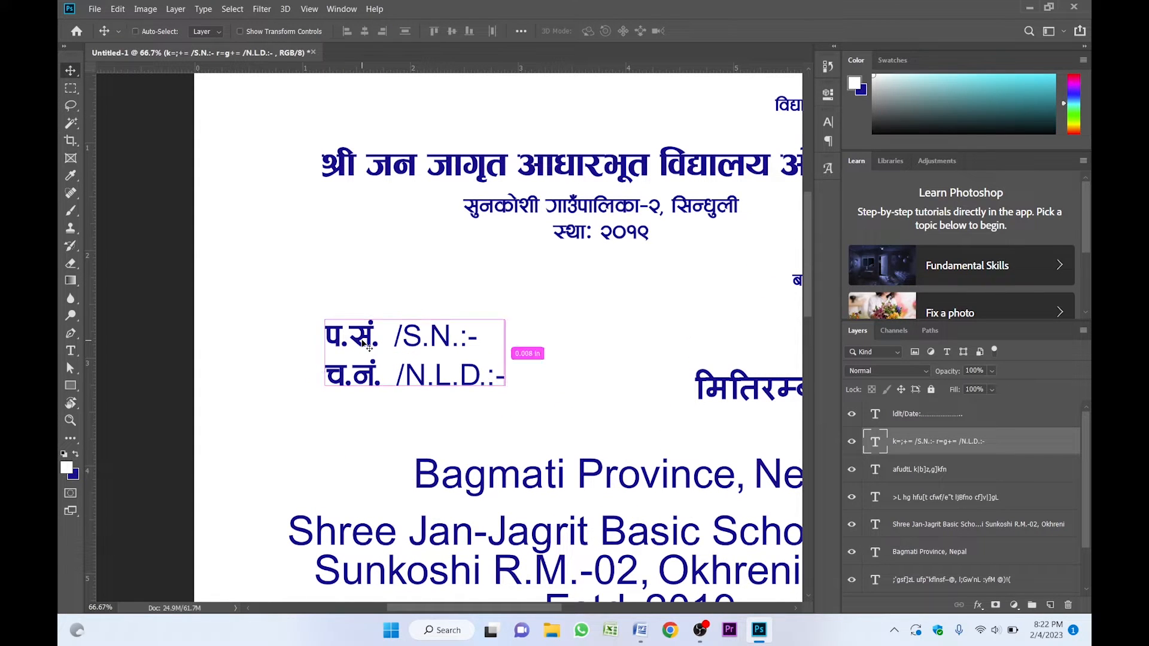
# Scale the reference number text down proportionally so that its English characters are about 15 pt
pyautogui.hotkey('ctrl', 't')
pyautogui.moveTo(506, 434); pyautogui.dragTo(460, 408)
pyautogui.press('Return')
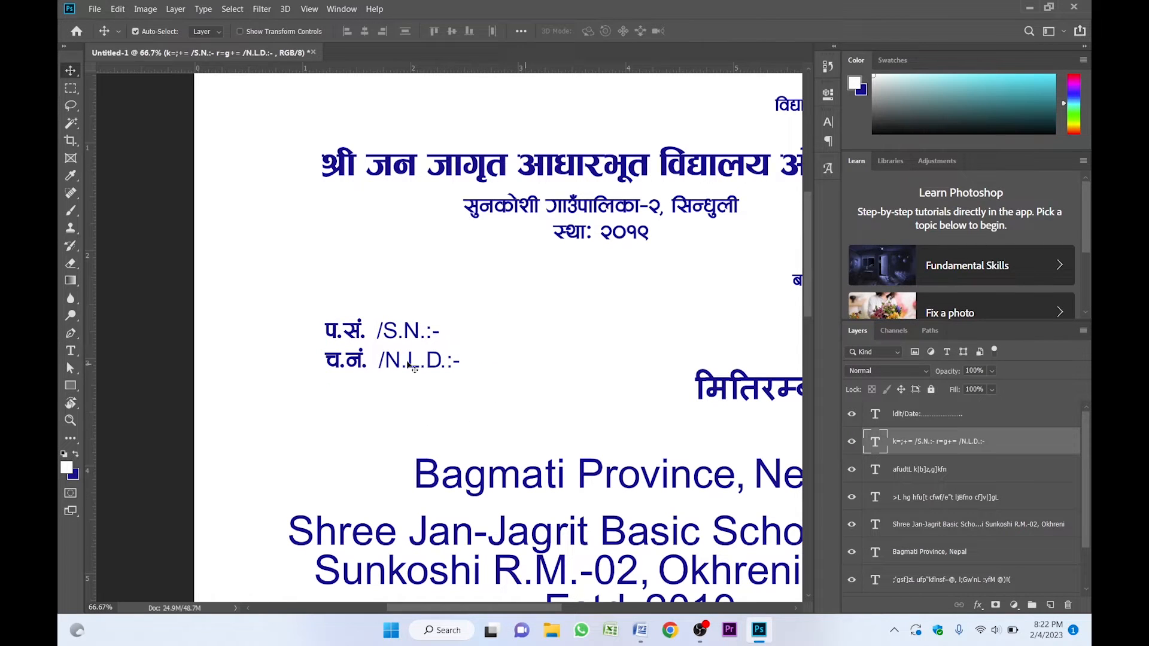
pyautogui.press('t')
pyautogui.click(422, 343)
pyautogui.hotkey('ctrl', 'a')
pyautogui.click(462, 356)
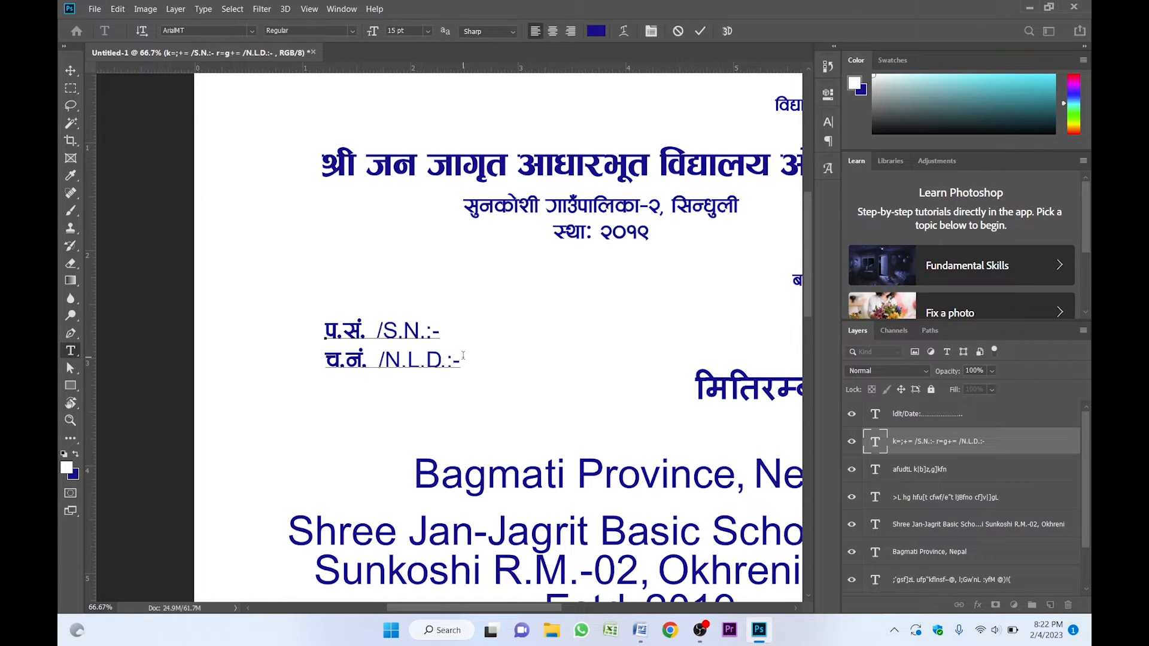
pyautogui.hotkey('ctrl', 'Return')
# Move the Nepali date text further left and slightly up, below the Nepali province line
pyautogui.press('v')
pyautogui.moveTo(505, 354); pyautogui.dragTo(363, 363)
pyautogui.moveTo(628, 399); pyautogui.dragTo(509, 355)
pyautogui.keyDown('ctrl'); pyautogui.click(467, 362); pyautogui.keyUp('ctrl')
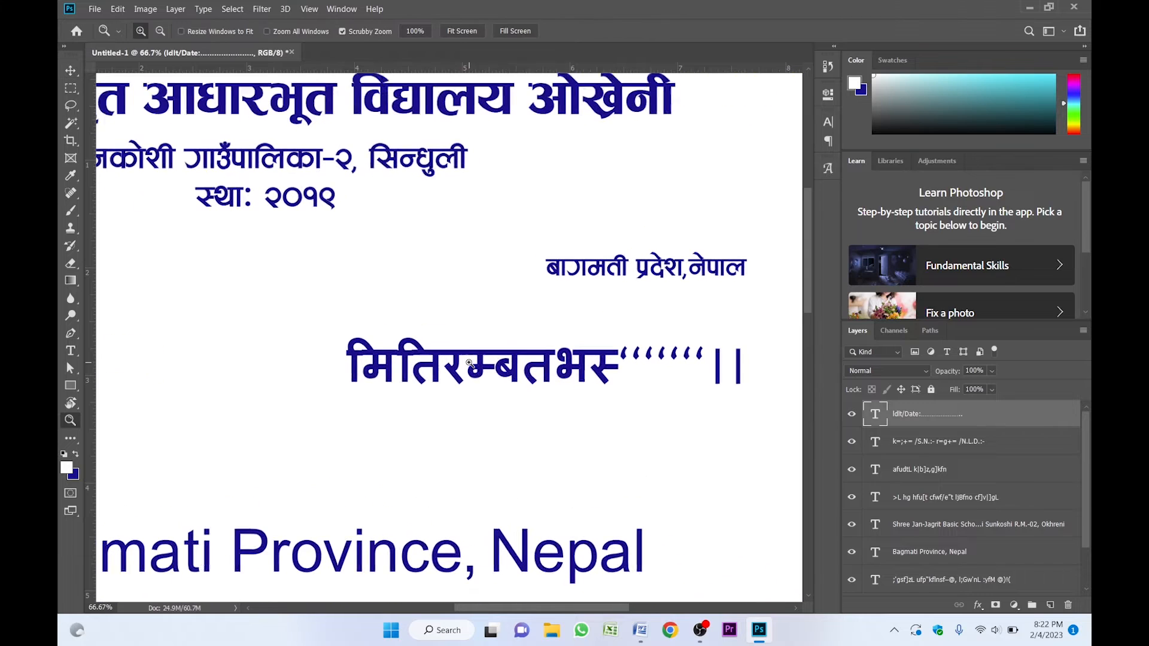
# Add a space after the मिति label in the date text and set that label's font to Aakriti Bold
pyautogui.doubleClick(460, 368)
pyautogui.click(448, 359)
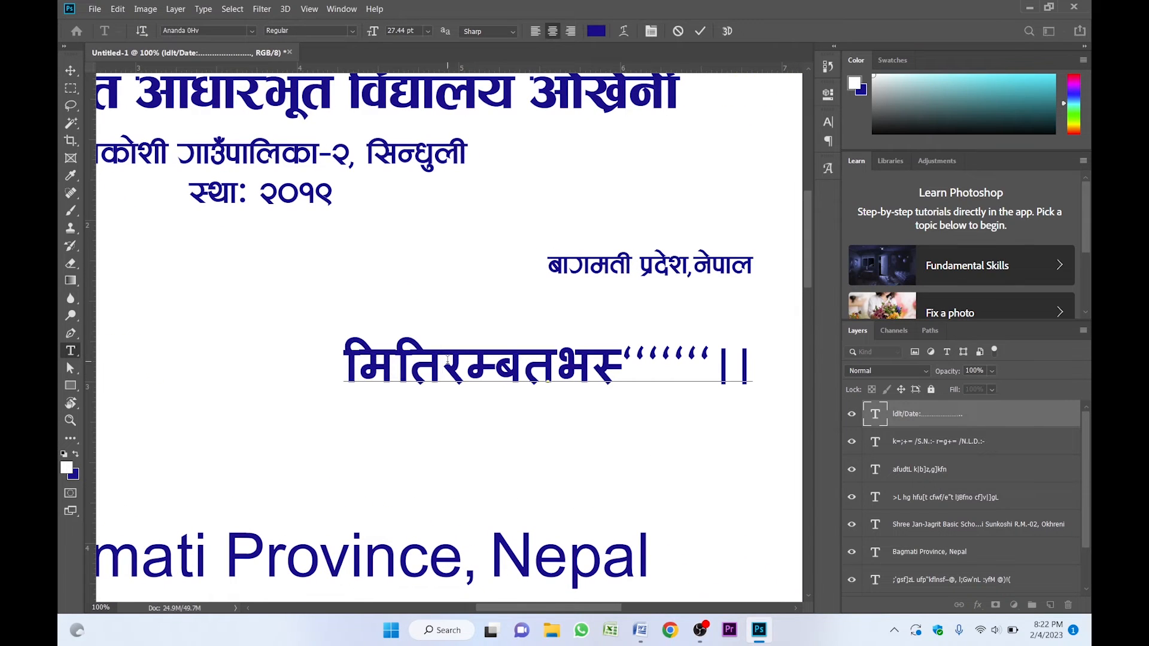
pyautogui.moveTo(436, 359); pyautogui.dragTo(310, 361)
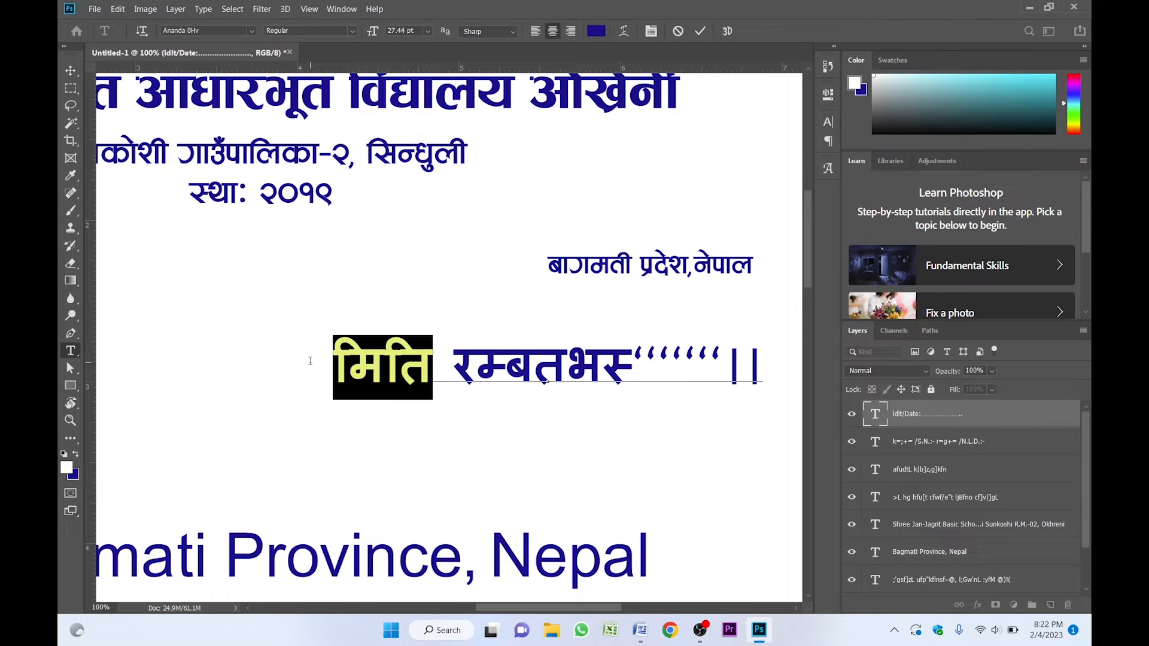
pyautogui.click(828, 122)
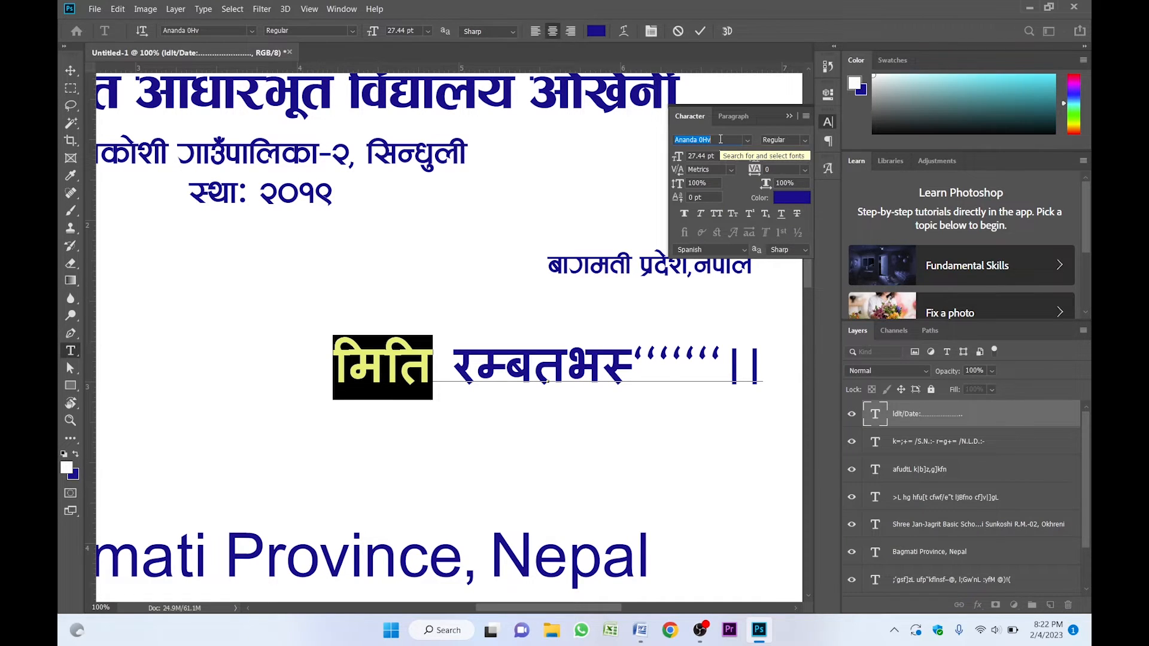
pyautogui.write('aakra')
pyautogui.press('BackSpace')
pyautogui.write('i')
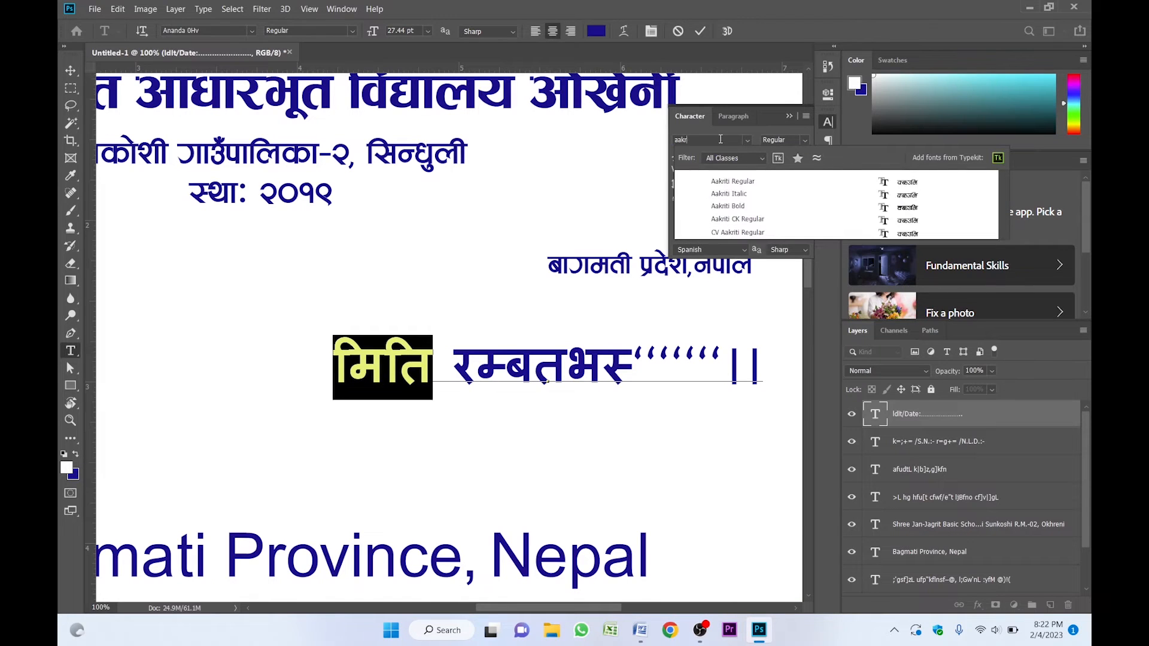
pyautogui.press('Down')
pyautogui.press('Down')
pyautogui.press('Down')
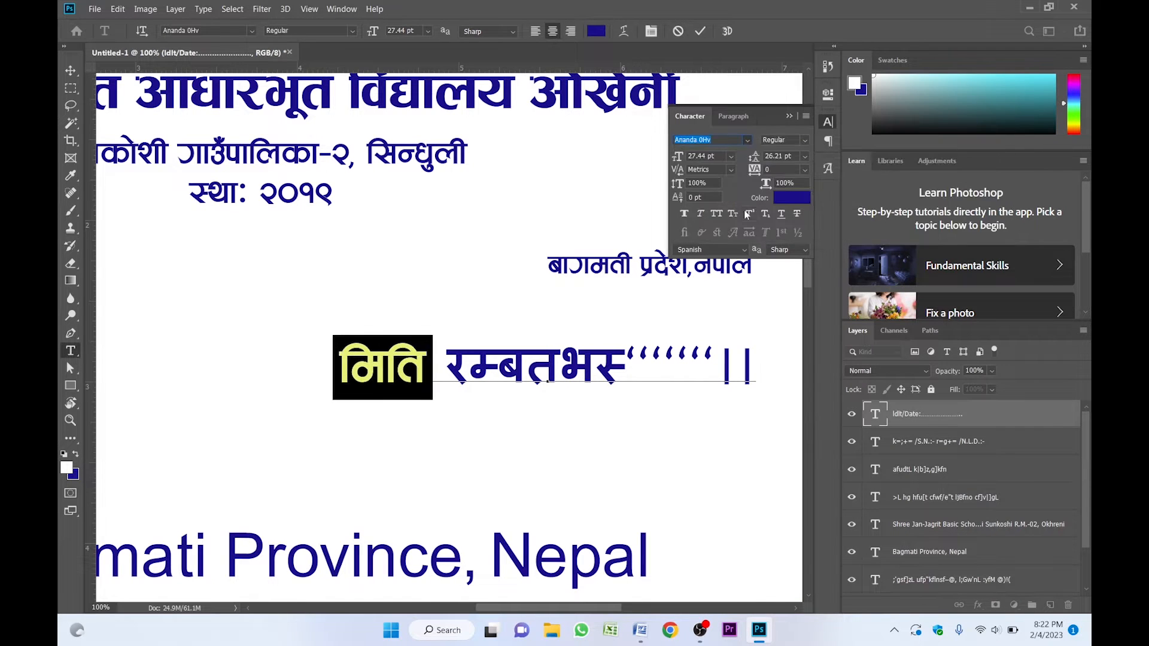
pyautogui.press('Return')
pyautogui.click(548, 382)
# Change the font of the characters following मिति, including the dotted line, to ArialMT Regular
pyautogui.click(434, 363)
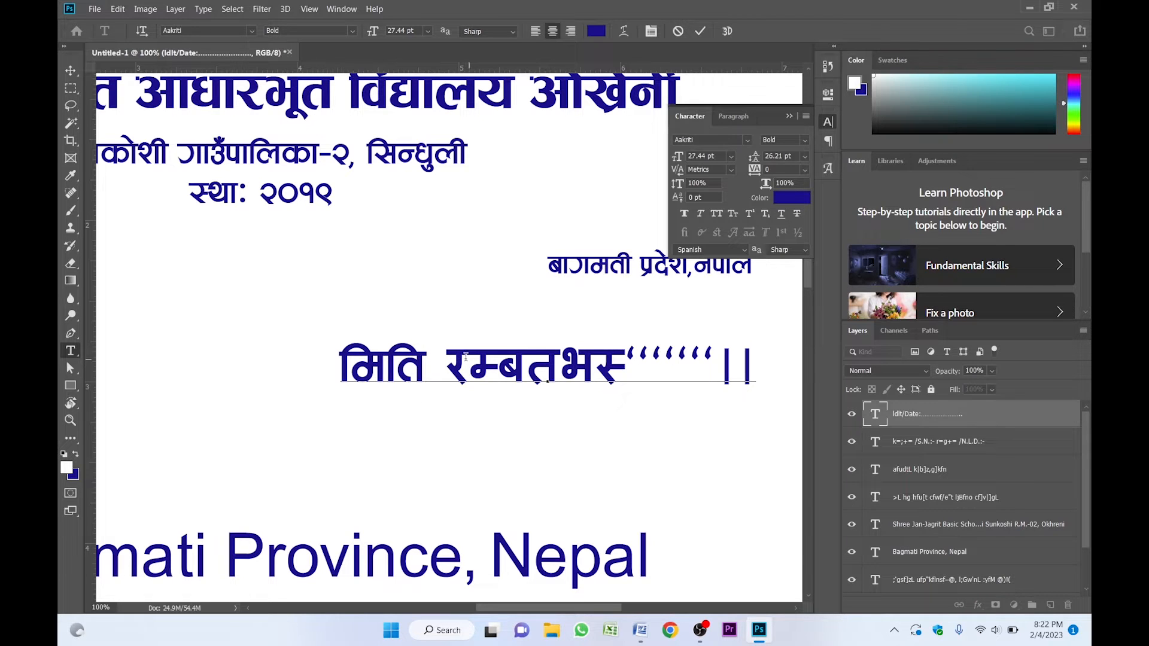
pyautogui.click(447, 356)
pyautogui.moveTo(448, 353); pyautogui.dragTo(755, 351)
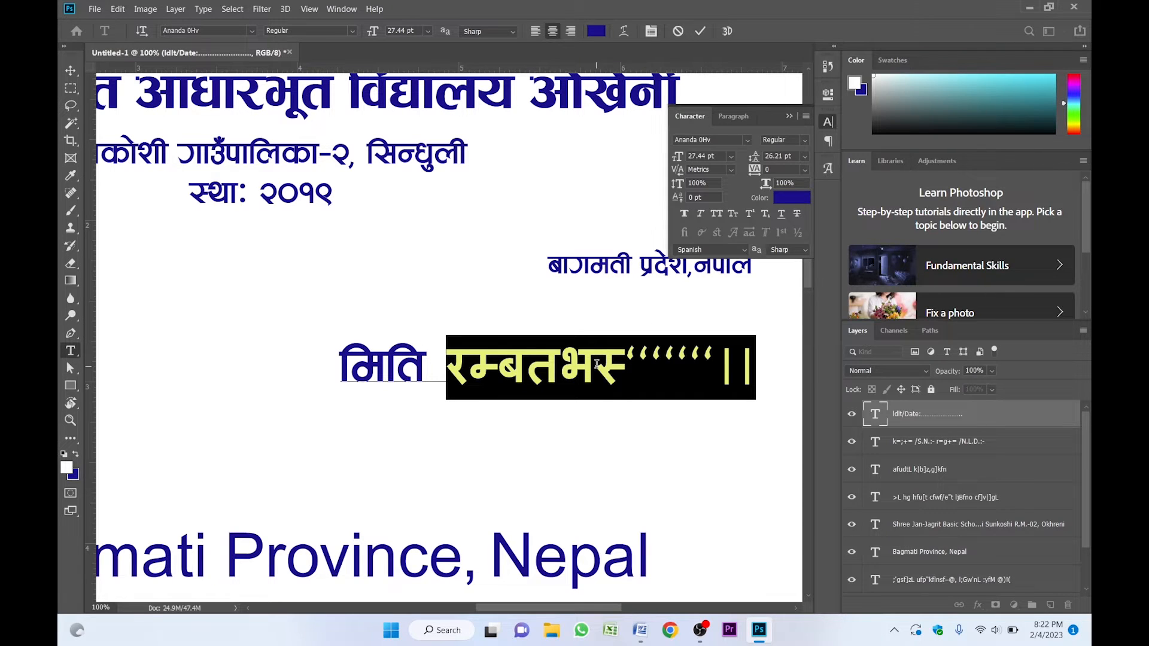
pyautogui.click(719, 139)
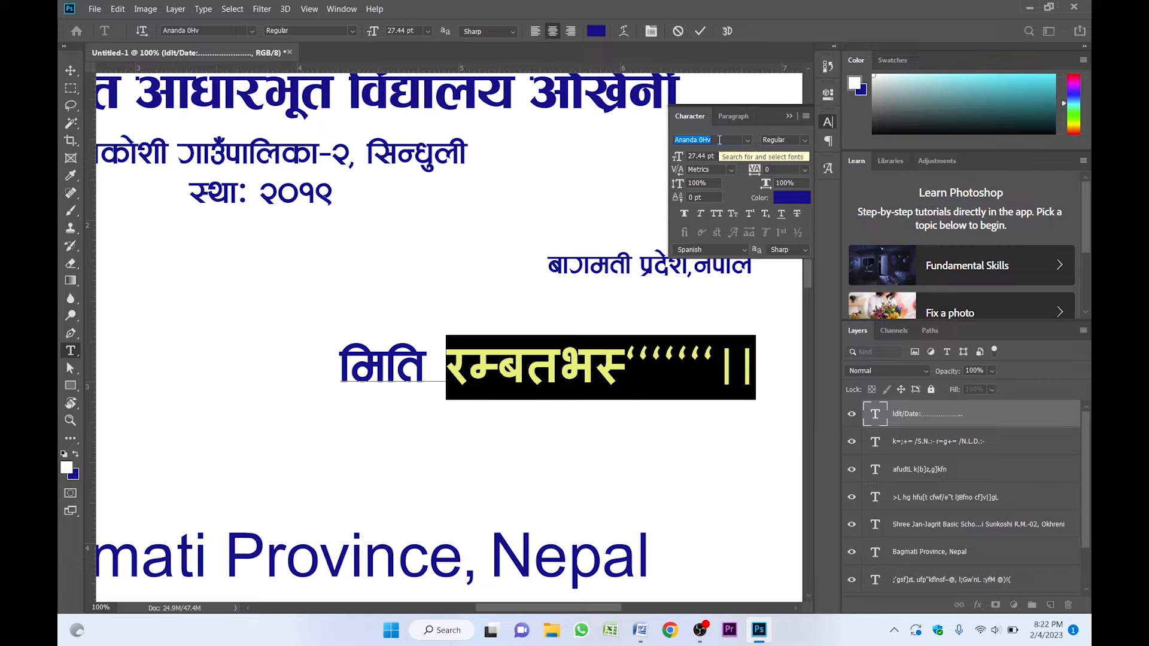
pyautogui.write('aria')
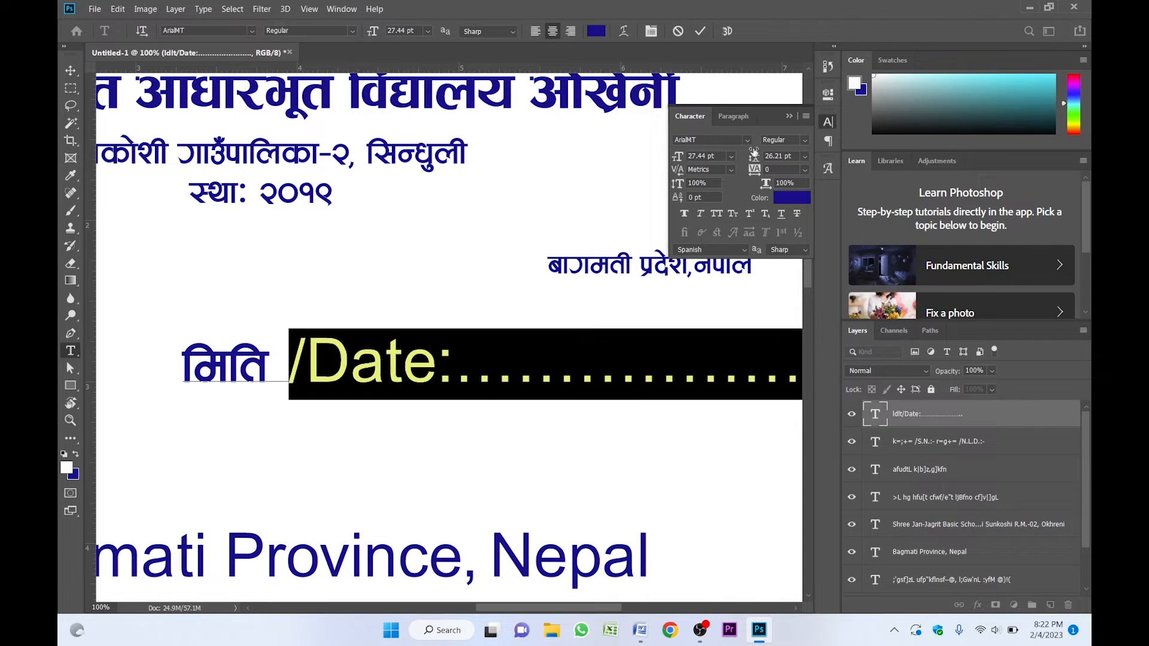
pyautogui.click(789, 118)
pyautogui.click(427, 377)
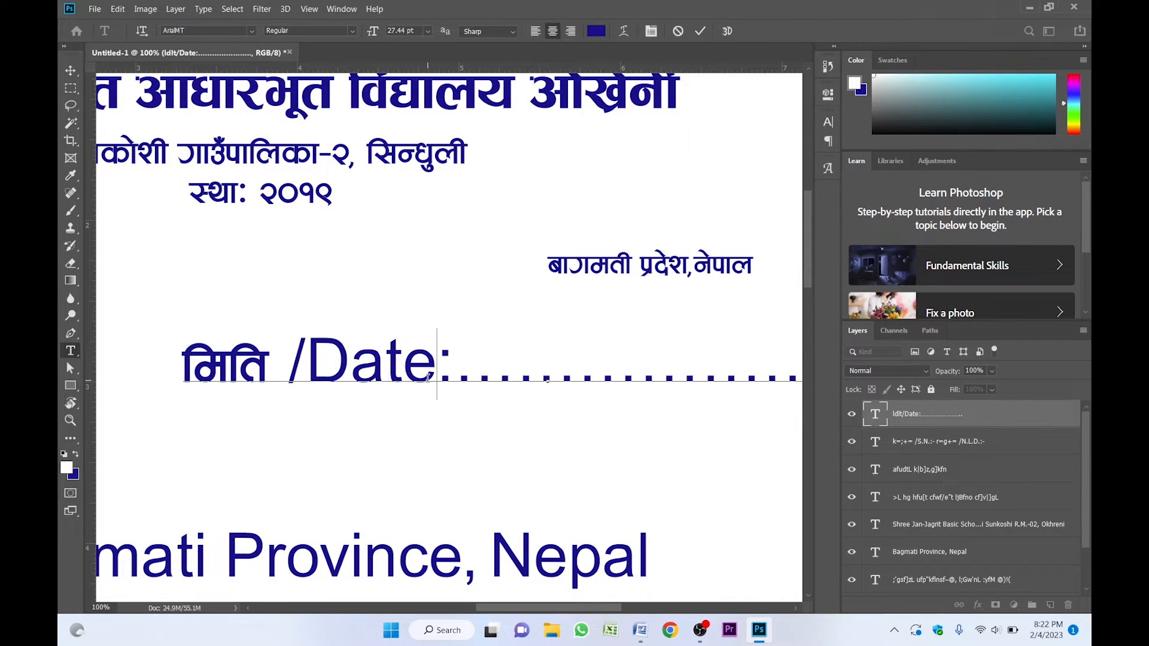
pyautogui.hotkey('ctrl', 'Return')
# Set the font size of the /Date: characters and their dotted line to 22 pt
pyautogui.keyDown('alt'); pyautogui.click(428, 378); pyautogui.keyUp('alt')
pyautogui.moveTo(441, 377); pyautogui.dragTo(359, 382)
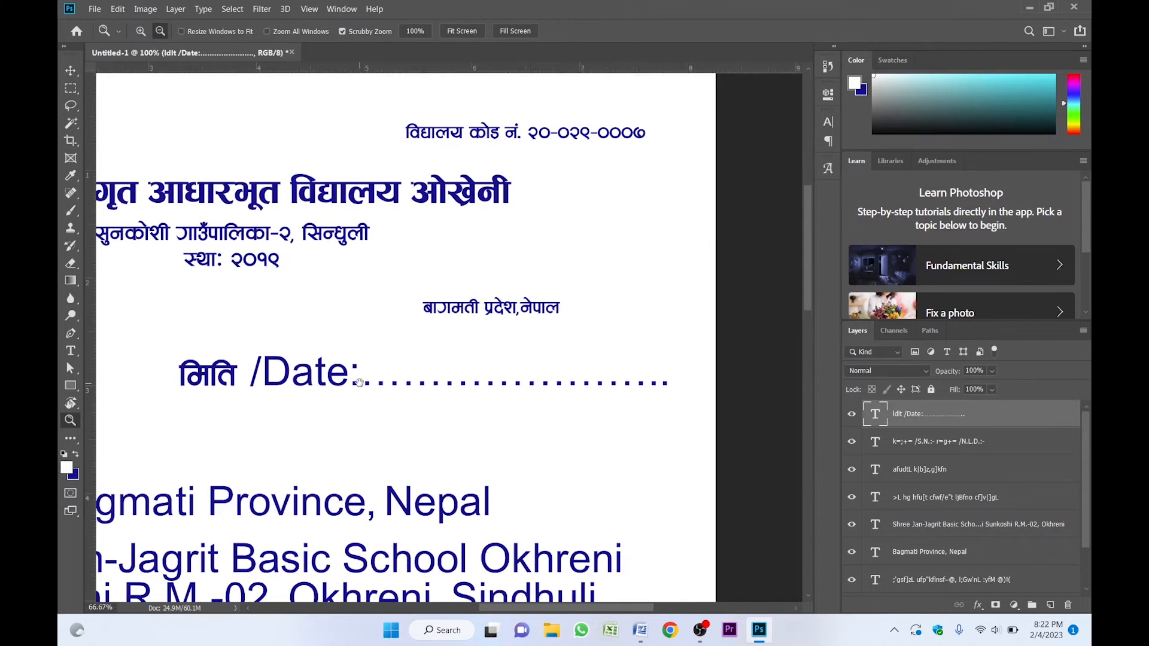
pyautogui.press('v')
pyautogui.doubleClick(264, 370)
pyautogui.click(262, 367)
pyautogui.click(252, 364)
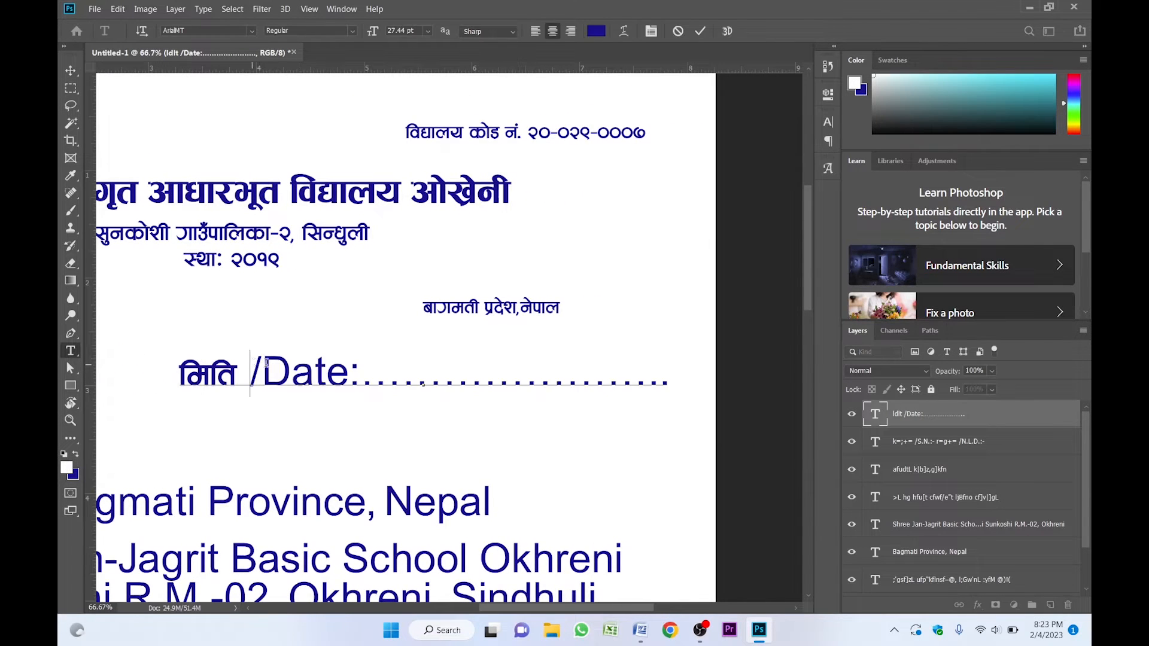
pyautogui.moveTo(266, 363); pyautogui.dragTo(675, 371)
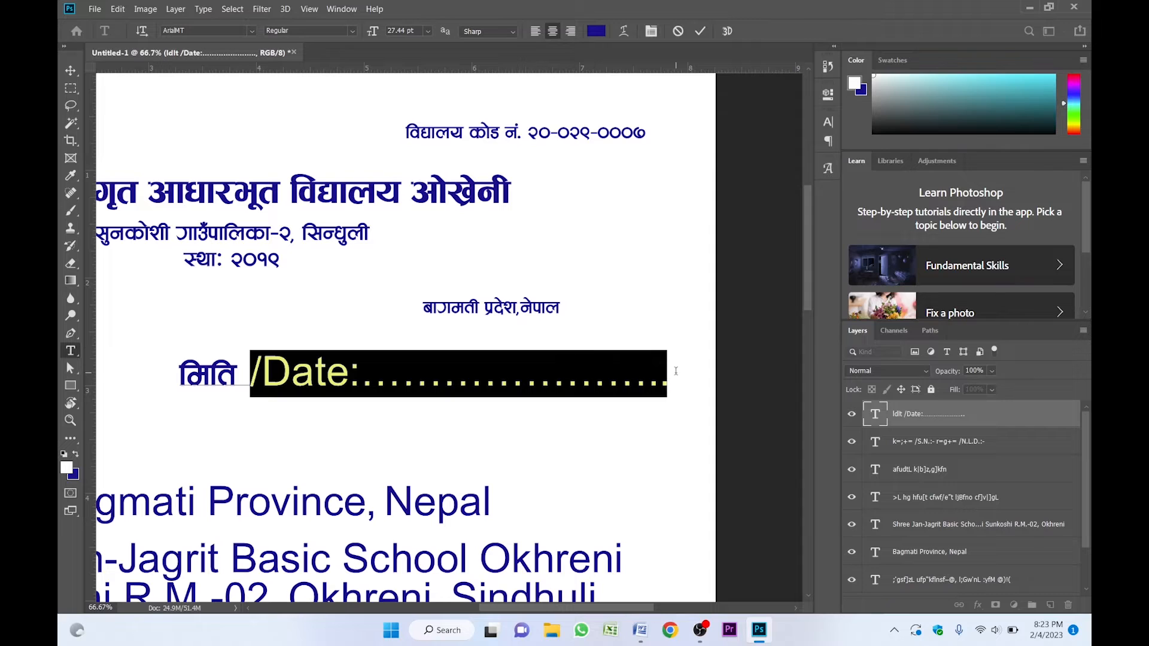
pyautogui.click(827, 122)
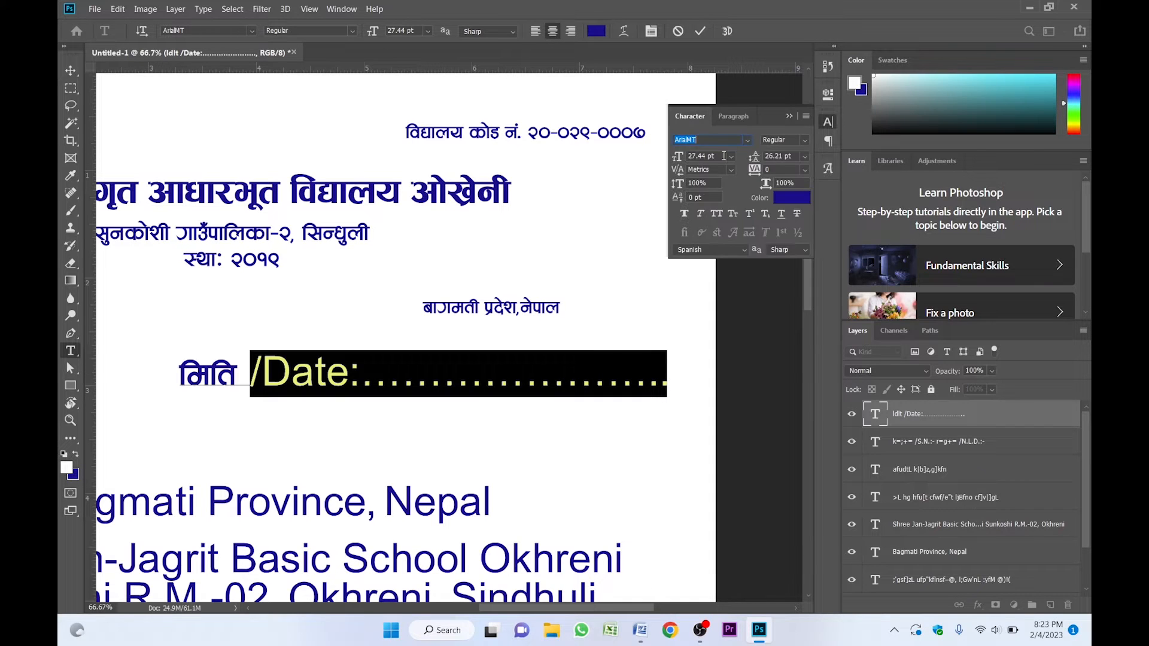
pyautogui.click(700, 156)
pyautogui.write('22')
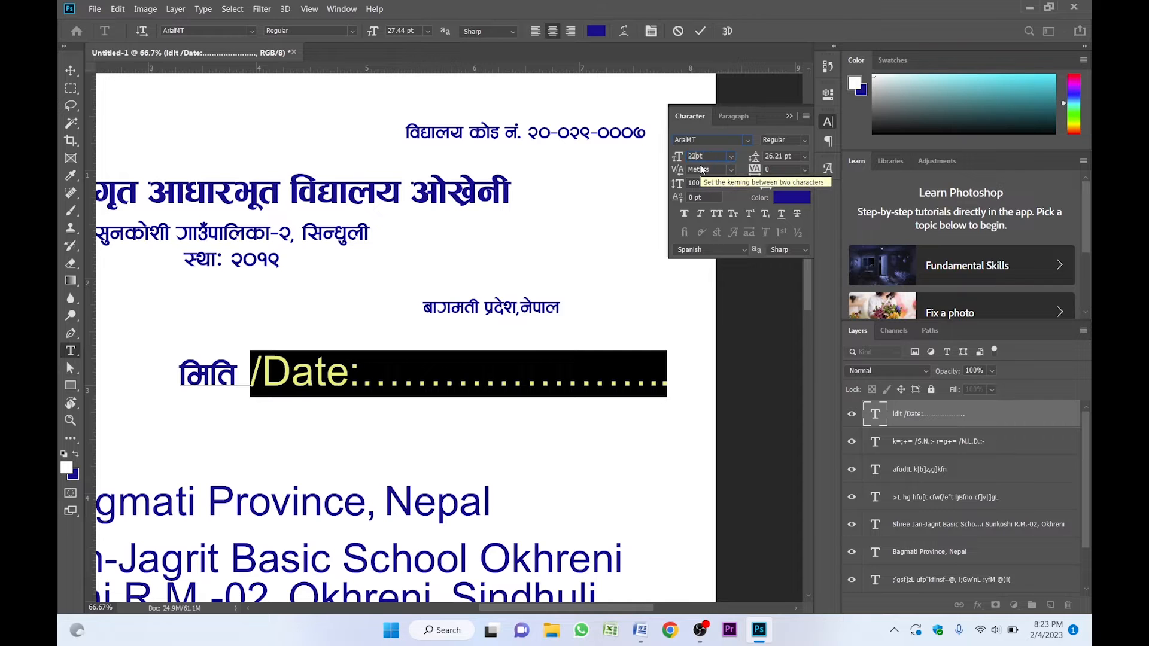
pyautogui.press('Return')
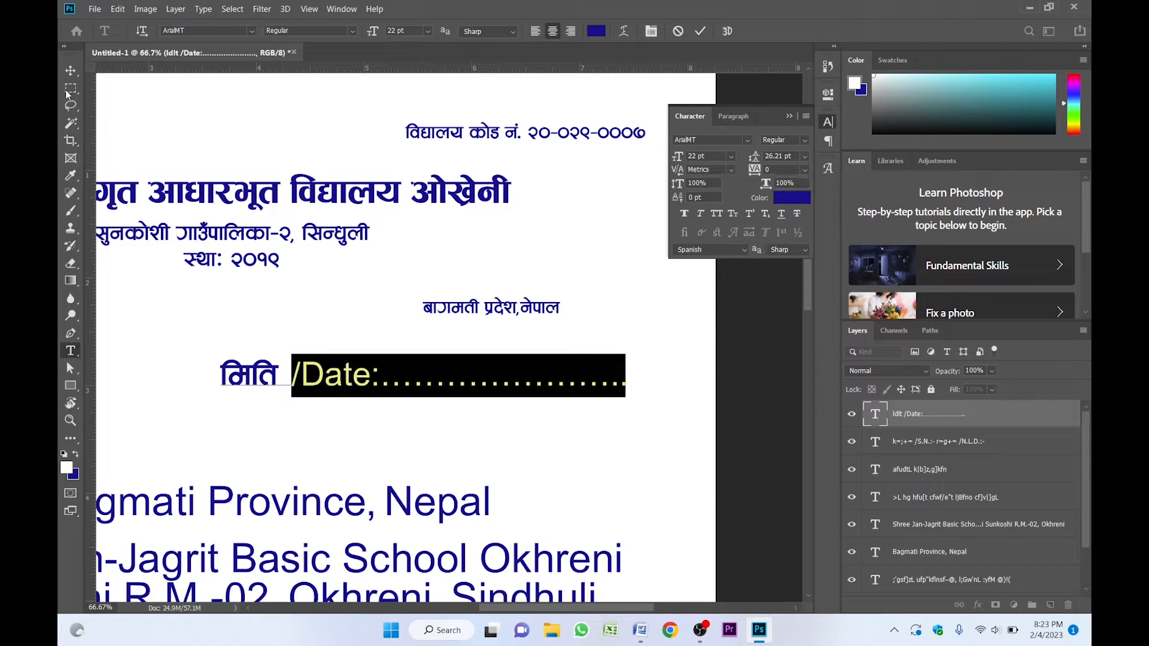
# Scale the whole date text down proportionally, keeping its dotted line's end in place below the Nepali province line
pyautogui.click(71, 70)
pyautogui.click(70, 420)
pyautogui.click(386, 361)
pyautogui.keyDown('alt'); pyautogui.click(386, 362); pyautogui.keyUp('alt')
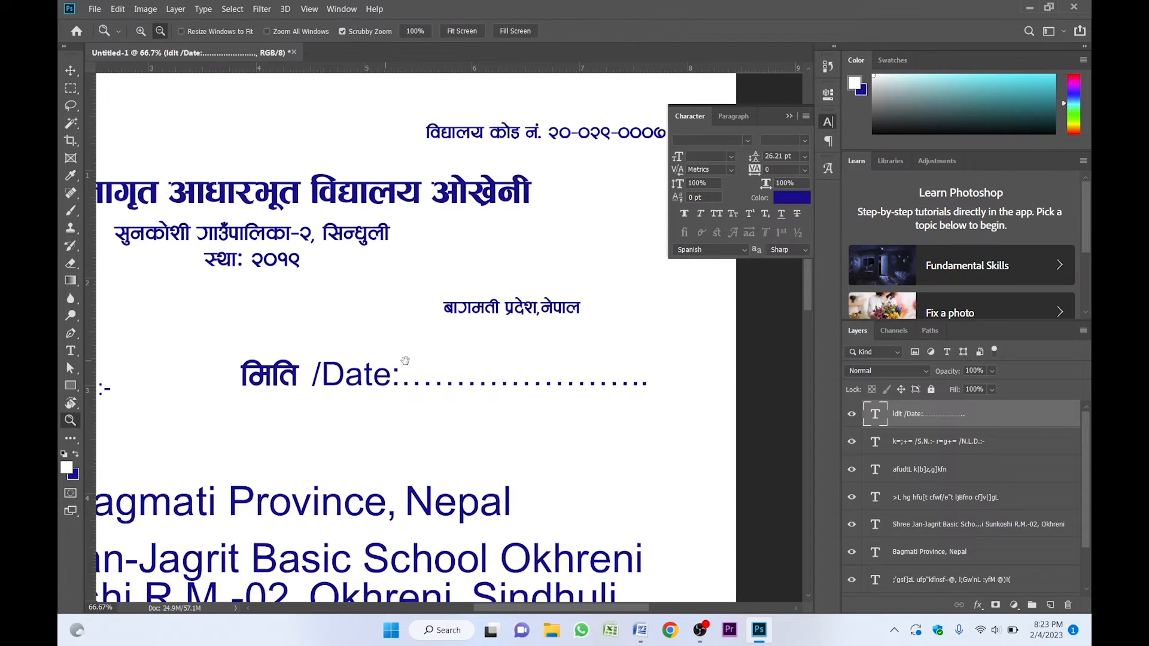
pyautogui.keyDown('alt'); pyautogui.click(479, 374); pyautogui.keyUp('alt')
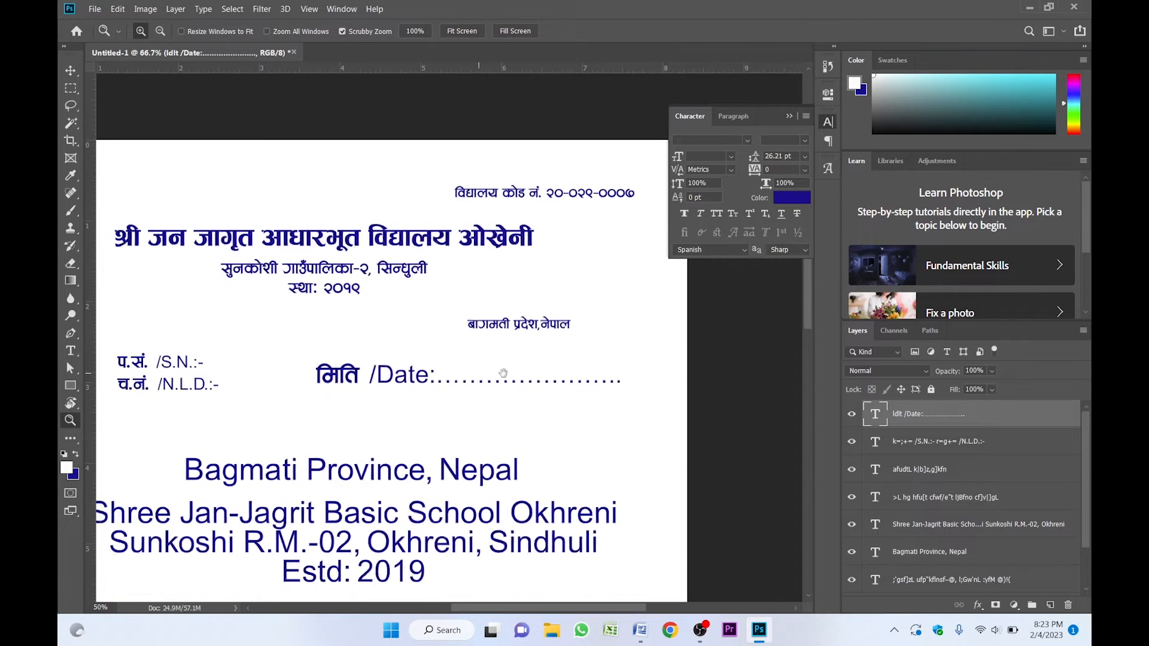
pyautogui.press('v')
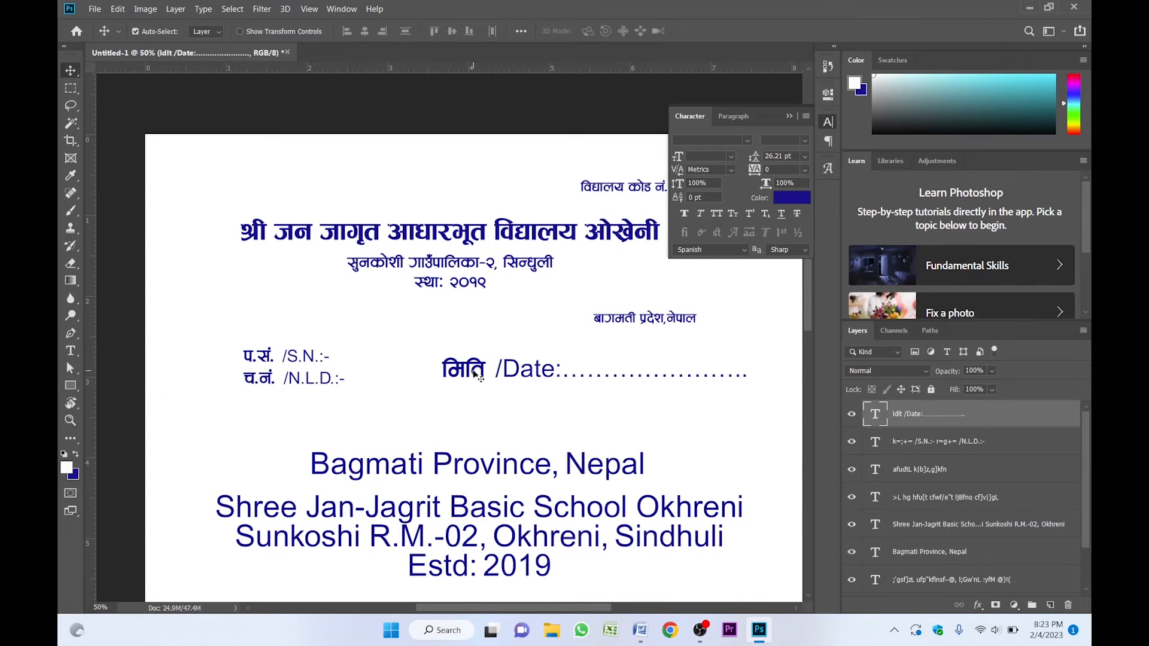
pyautogui.click(473, 373)
pyautogui.hotkey('ctrl', 't')
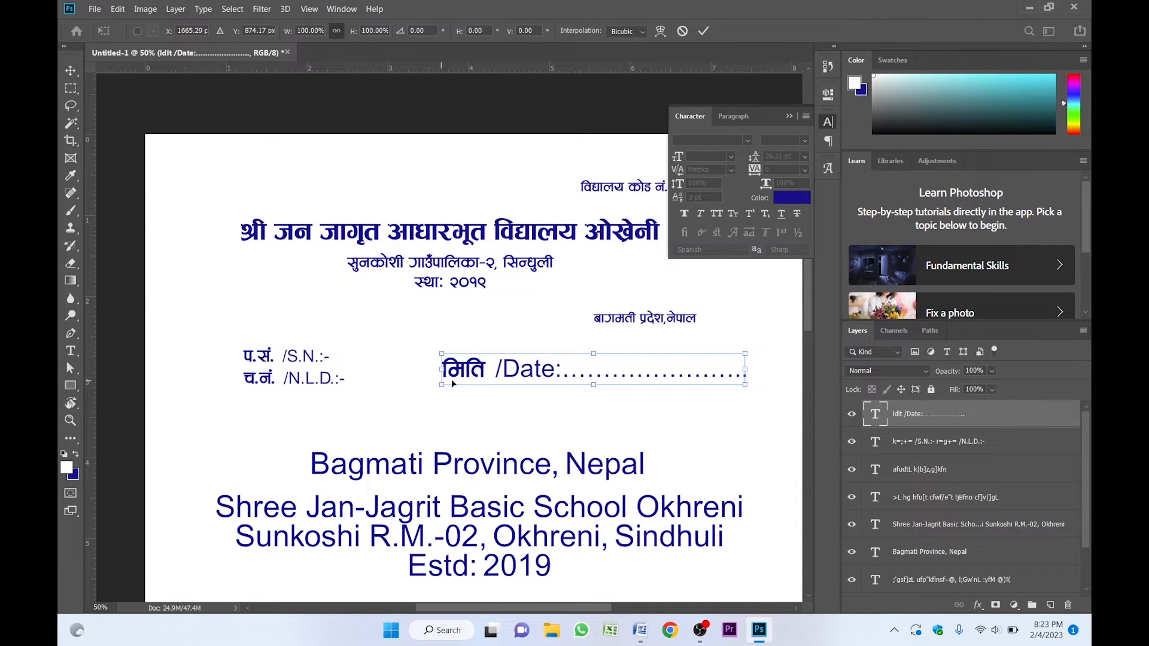
pyautogui.moveTo(443, 379); pyautogui.dragTo(569, 370)
pyautogui.press('Return')
# Move the Nepali address and establishment lines straight down to leave a gap beneath the heading, and select the Bagmati Province, Nepal text
pyautogui.press('z')
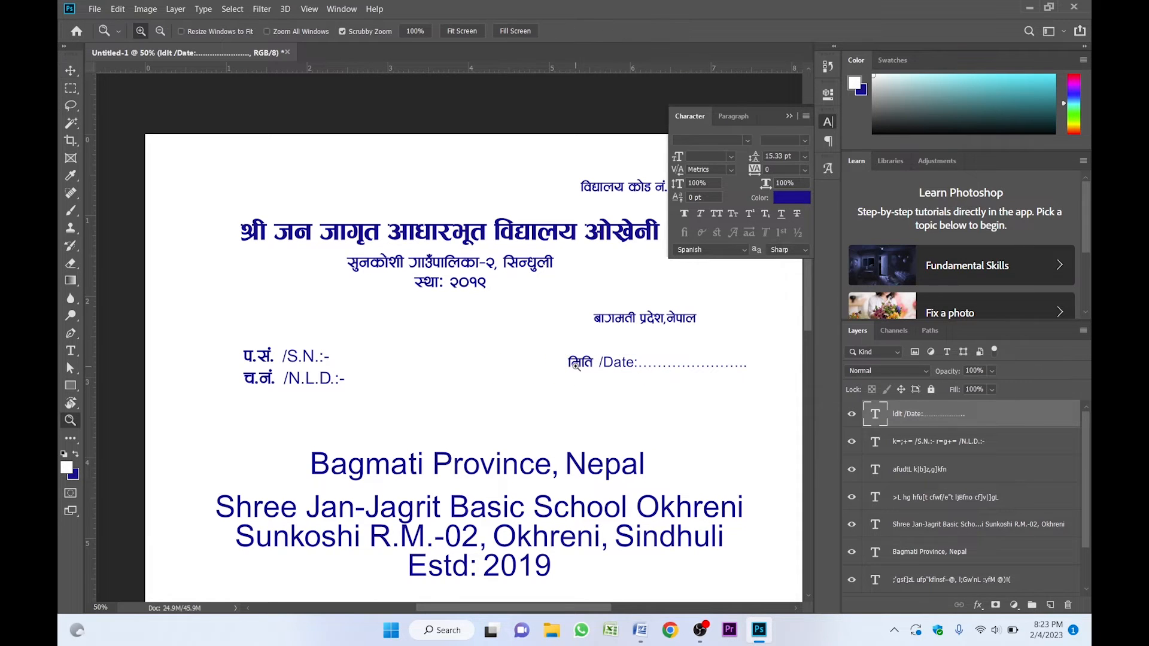
pyautogui.click(575, 366)
pyautogui.keyDown('alt'); pyautogui.click(575, 366); pyautogui.keyUp('alt')
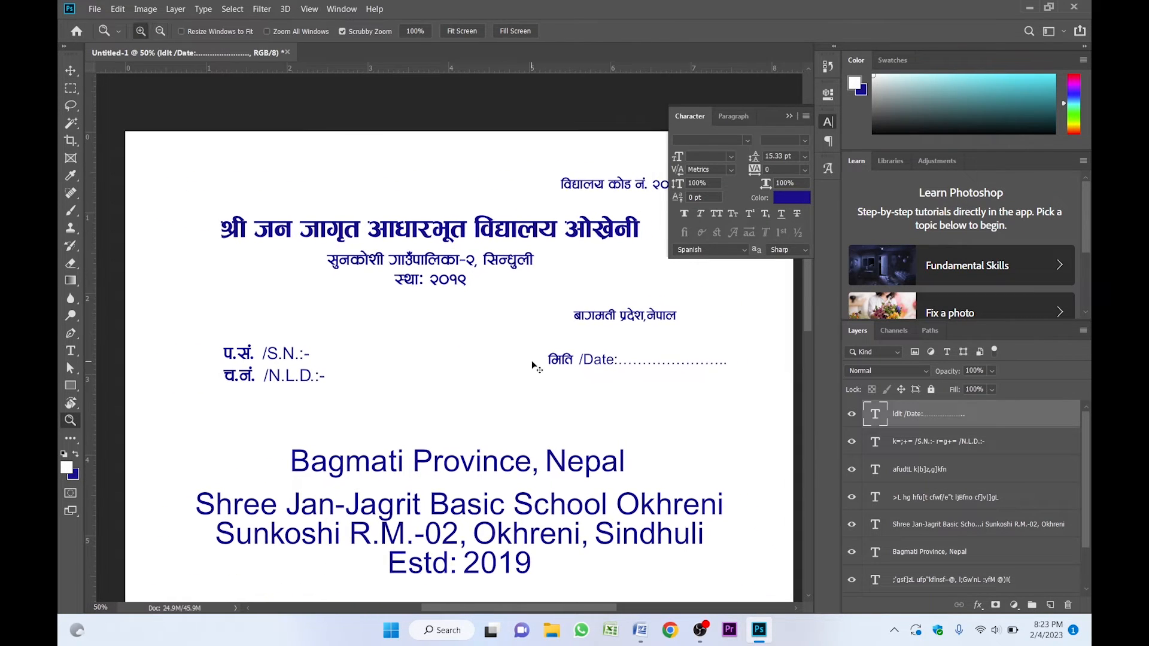
pyautogui.press('v')
pyautogui.moveTo(423, 256); pyautogui.dragTo(424, 290)
pyautogui.click(427, 462)
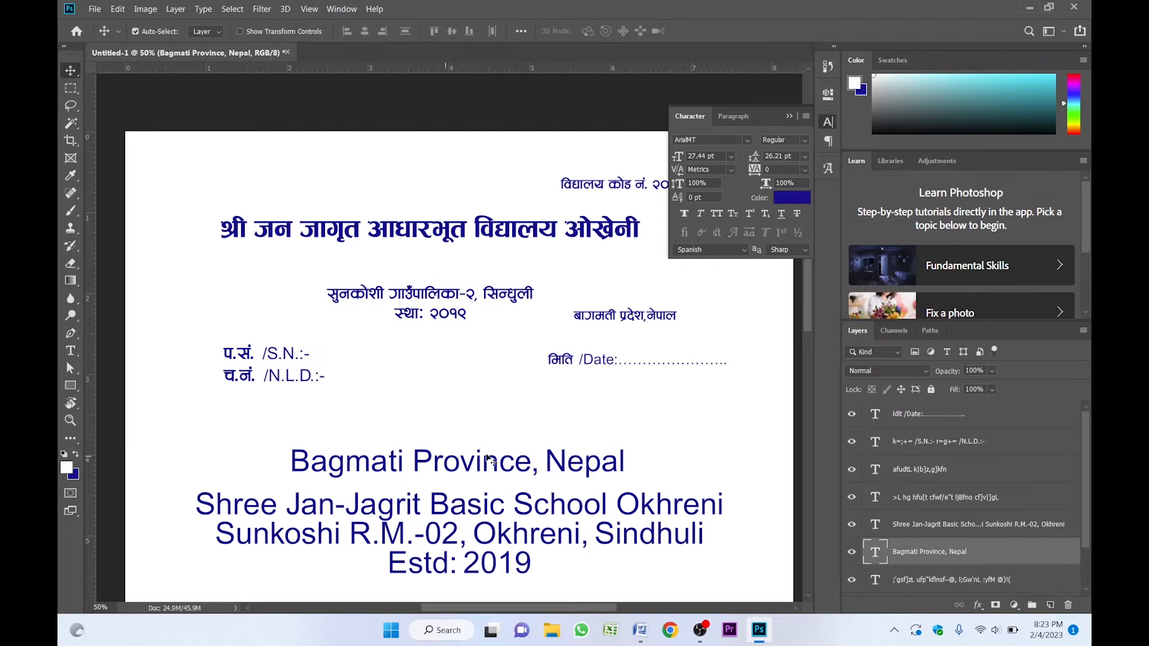
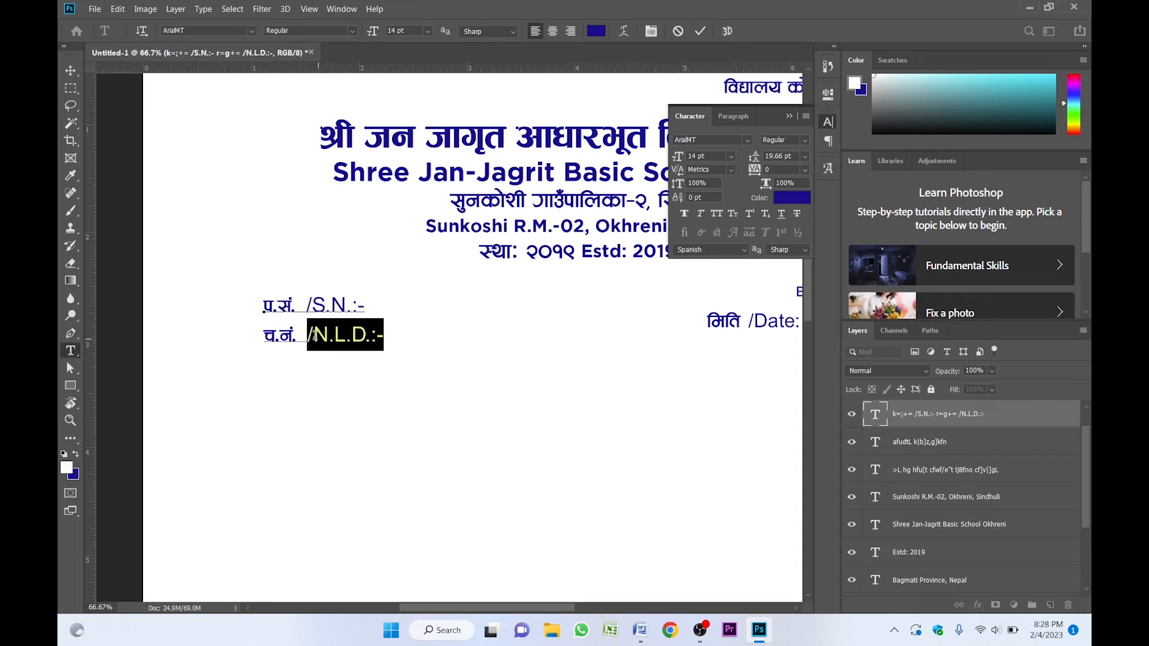
# In the S.N. and N.L.D. reference lines, add a space after each slash and remove the spaces before it
pyautogui.click(314, 334)
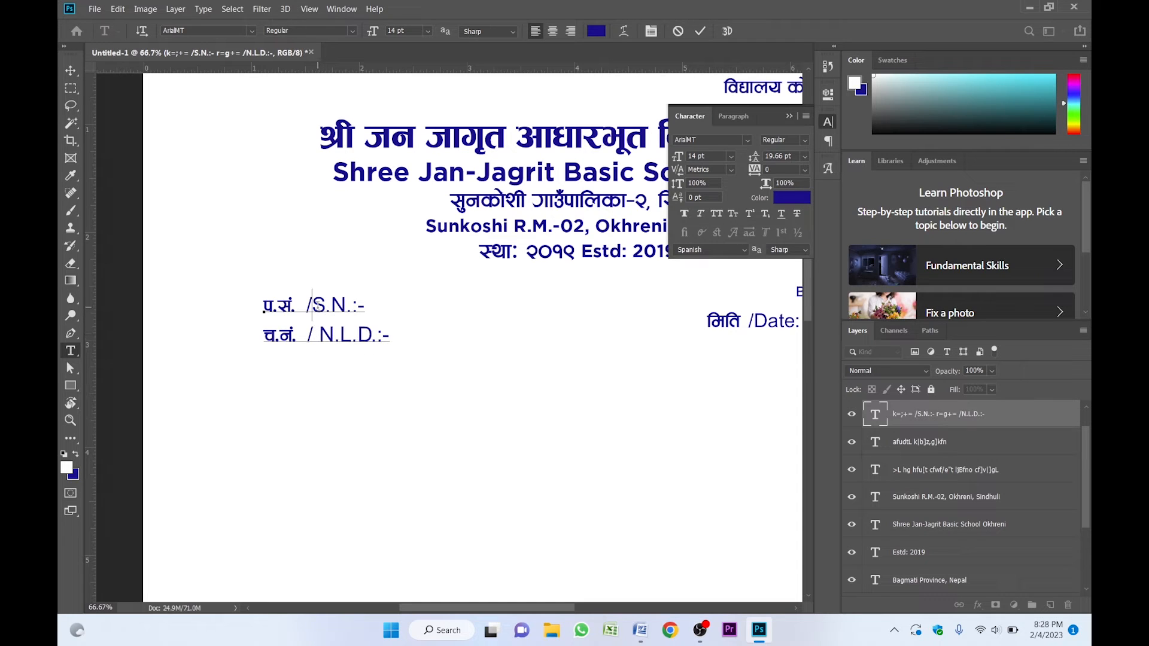
pyautogui.click(308, 304)
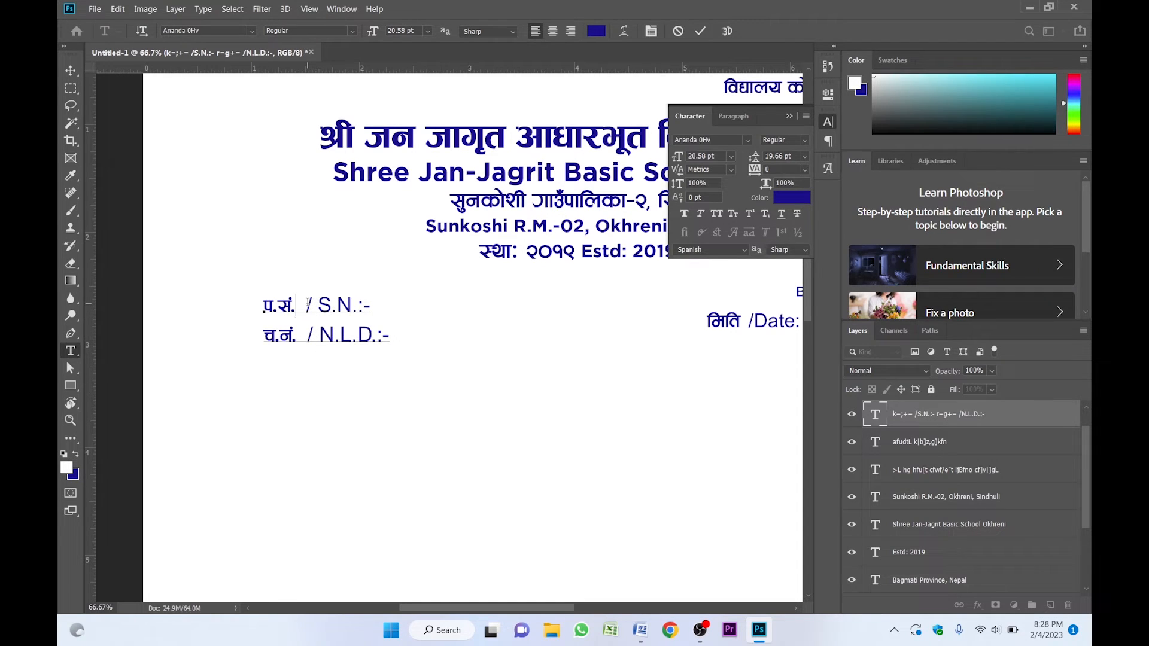
pyautogui.press('Delete')
pyautogui.press('Down')
pyautogui.press('Delete')
pyautogui.hotkey('ctrl', 'Return')
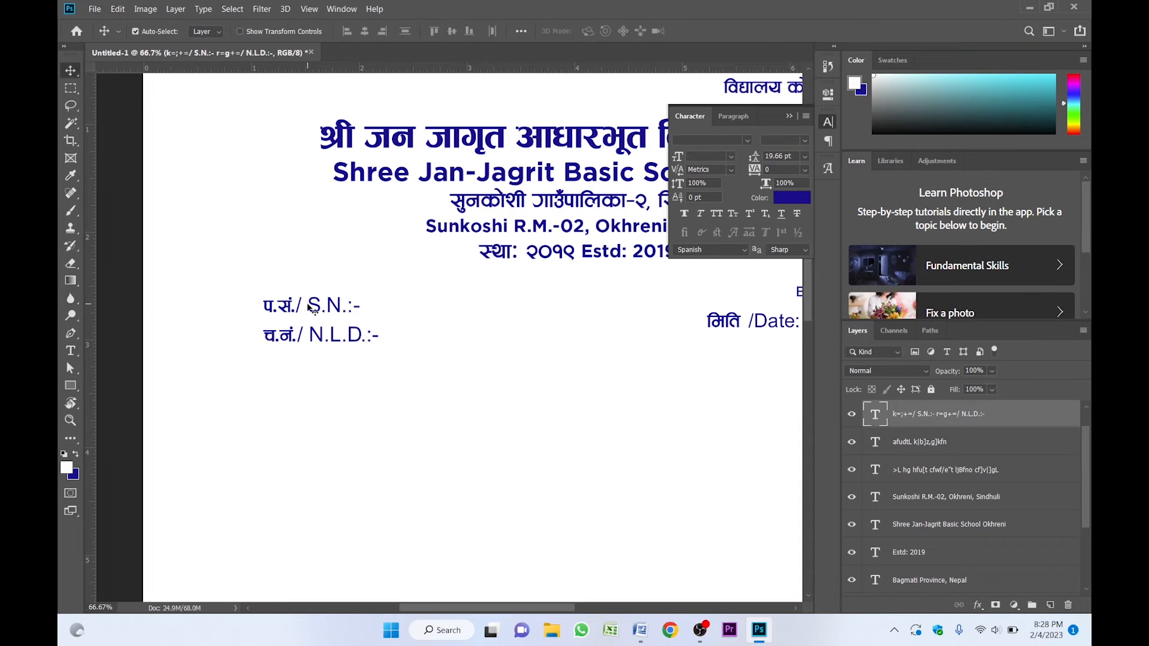
# Set the font size of the मिति label in the date text to 16 pt
pyautogui.press('z')
pyautogui.keyDown('alt'); pyautogui.click(389, 324); pyautogui.keyUp('alt')
pyautogui.click(687, 317)
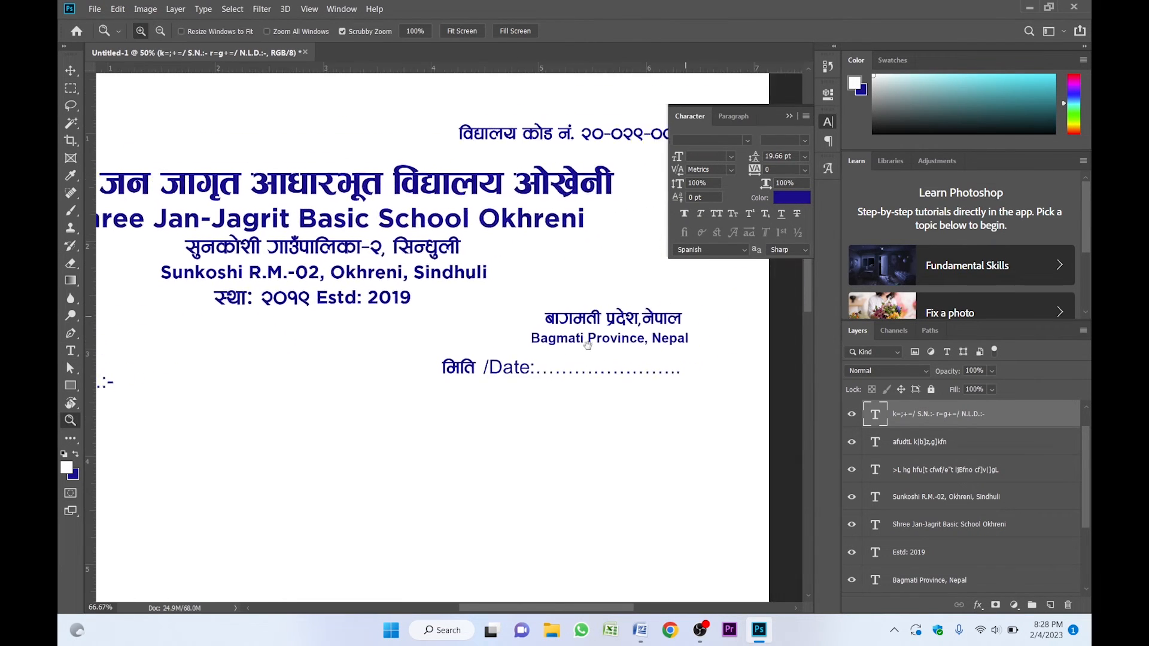
pyautogui.press('t')
pyautogui.tripleClick(425, 379)
pyautogui.click(428, 379)
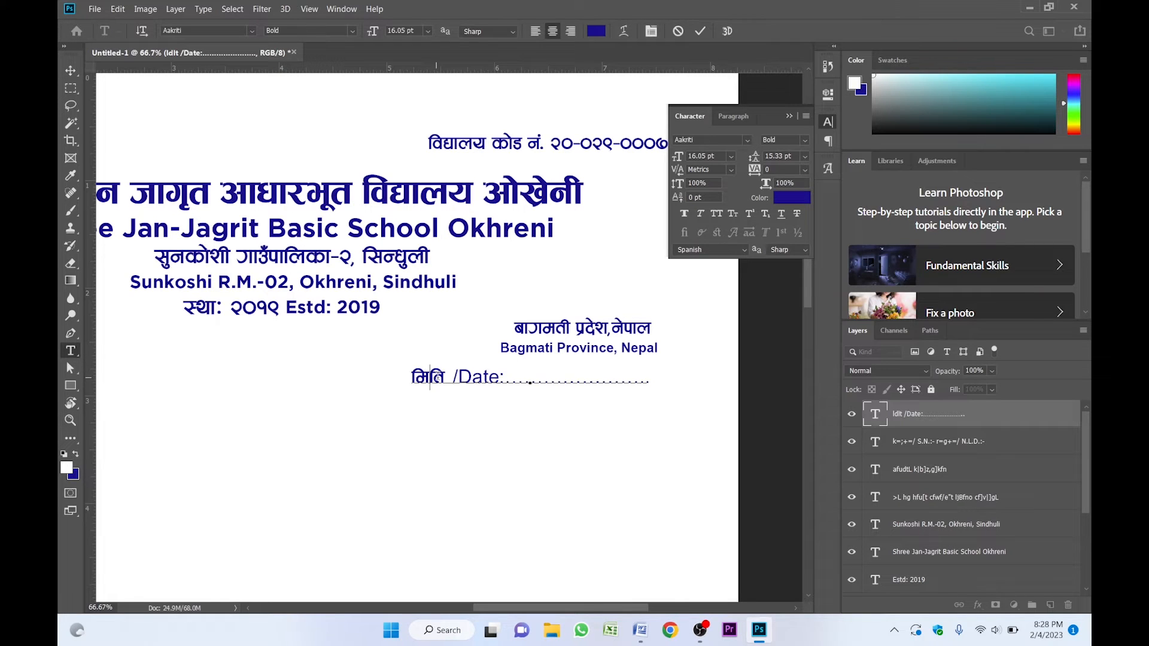
pyautogui.moveTo(447, 375); pyautogui.dragTo(389, 375)
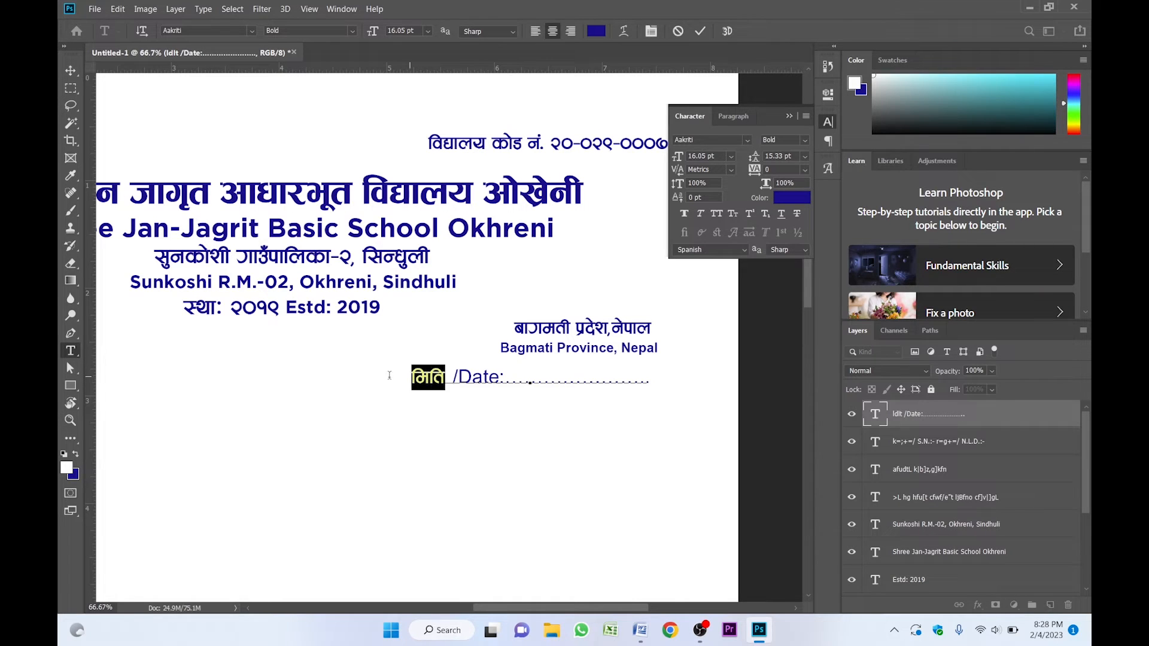
pyautogui.click(697, 156)
pyautogui.write('16')
pyautogui.press('Return')
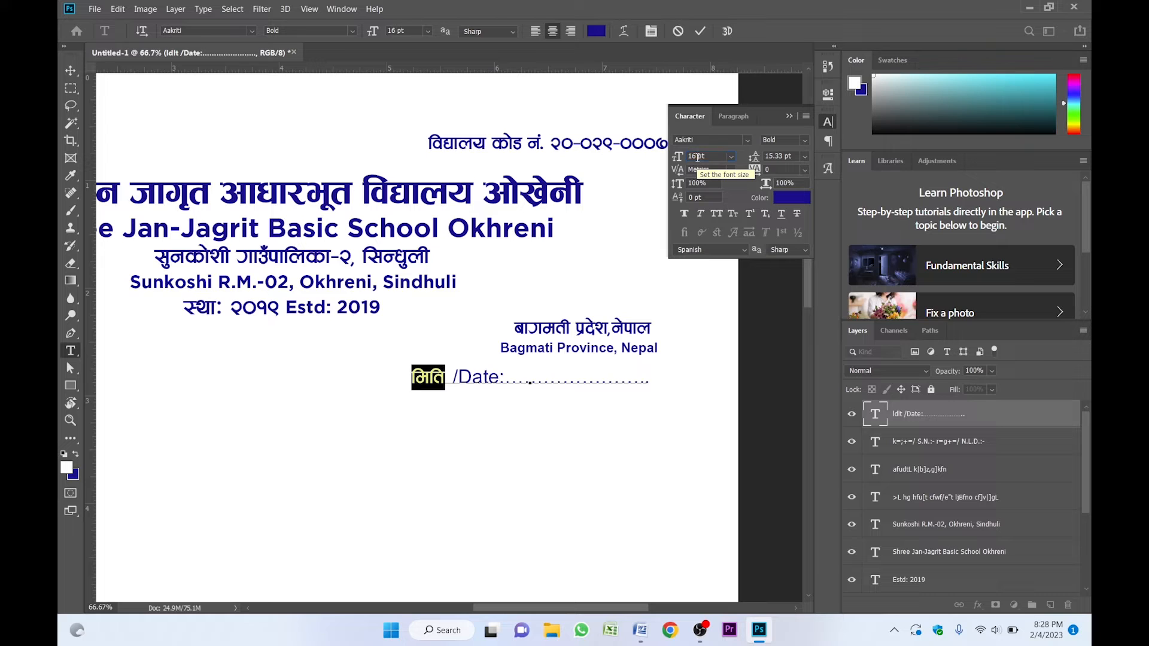
# Add a space after the slash in the date text and remove the space before it
pyautogui.click(459, 378)
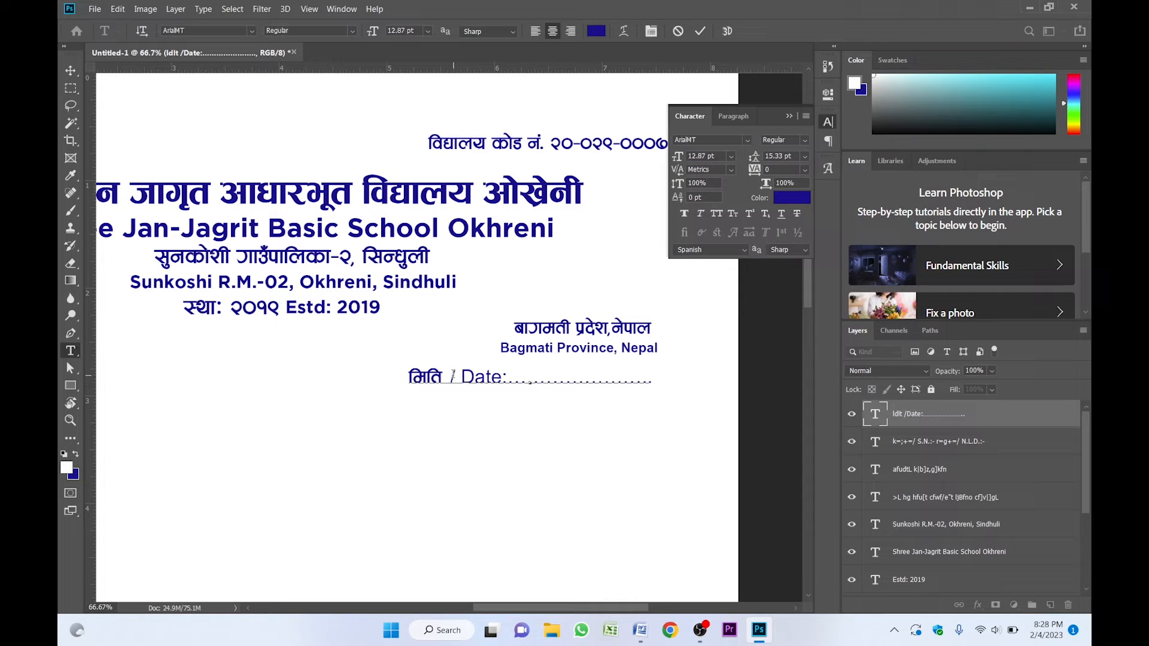
pyautogui.click(452, 376)
pyautogui.press('BackSpace')
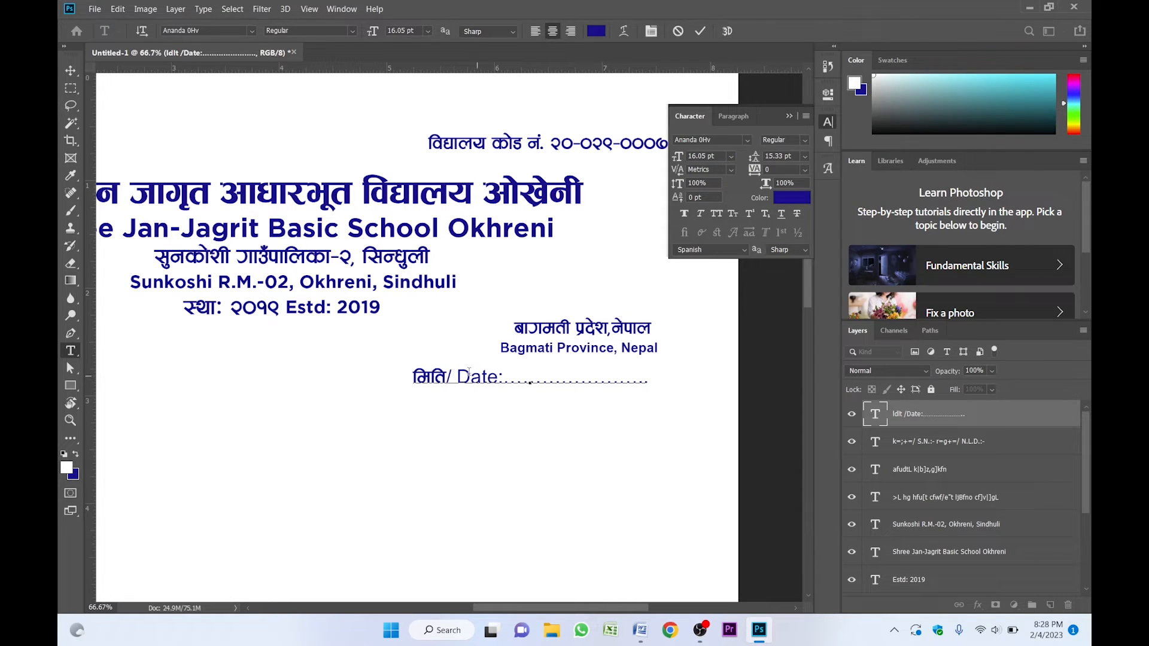
# Set the font size of Date: and its dotted line to 14 pt
pyautogui.moveTo(456, 373); pyautogui.dragTo(685, 364)
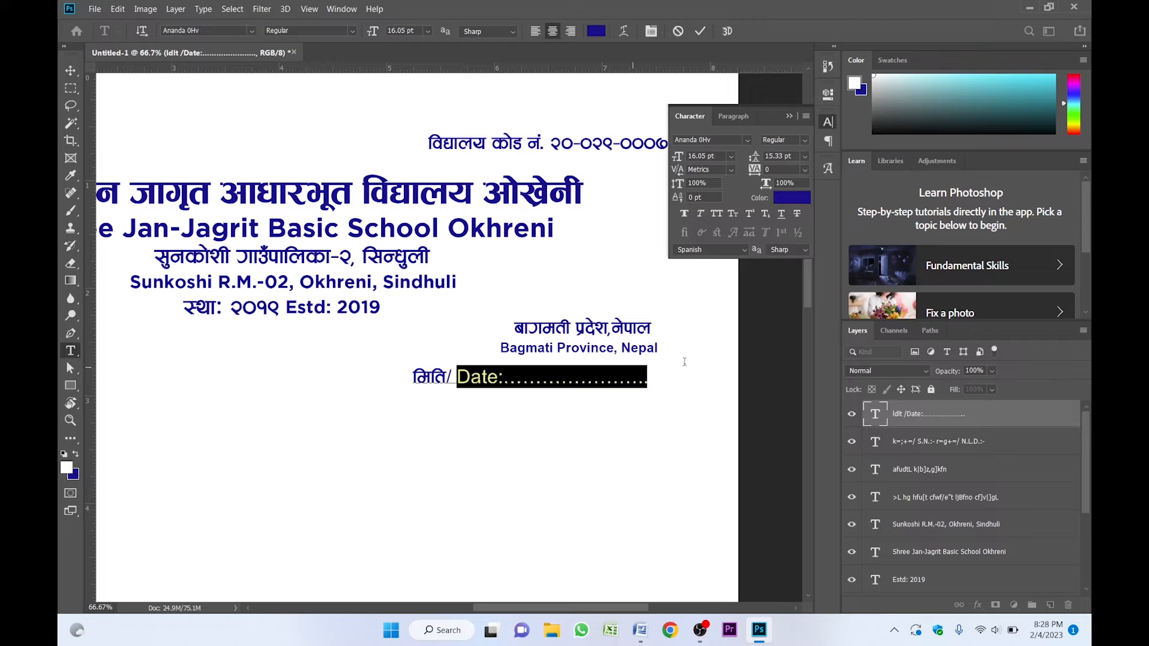
pyautogui.doubleClick(700, 156)
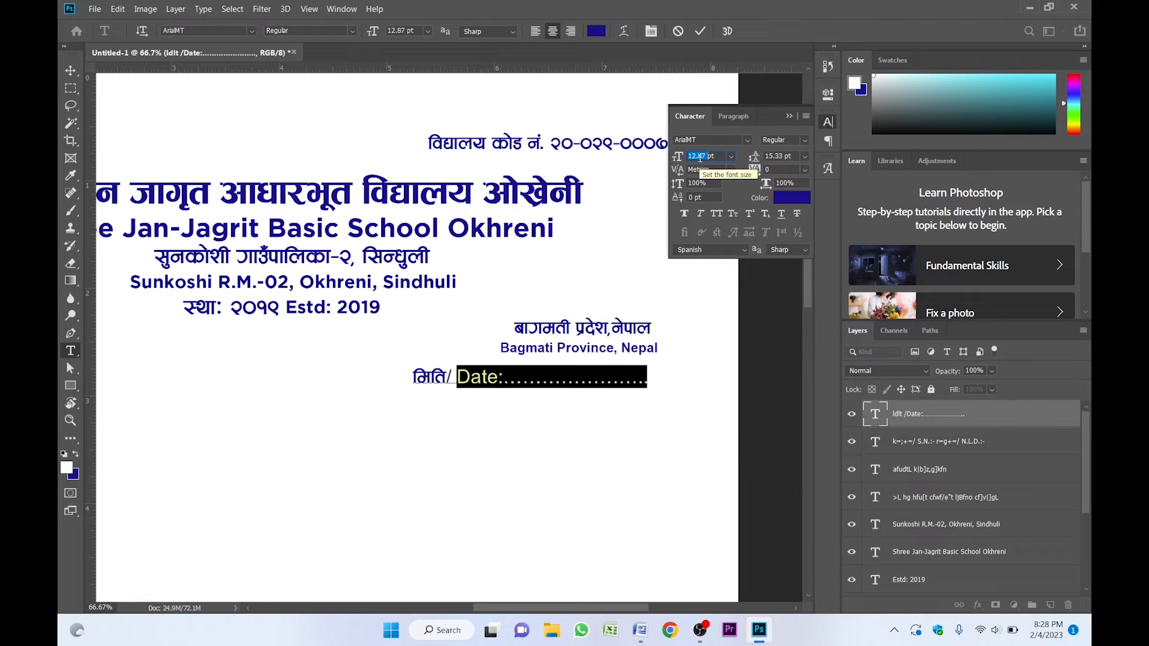
pyautogui.write('14')
pyautogui.press('Return')
pyautogui.hotkey('ctrl', 'Return')
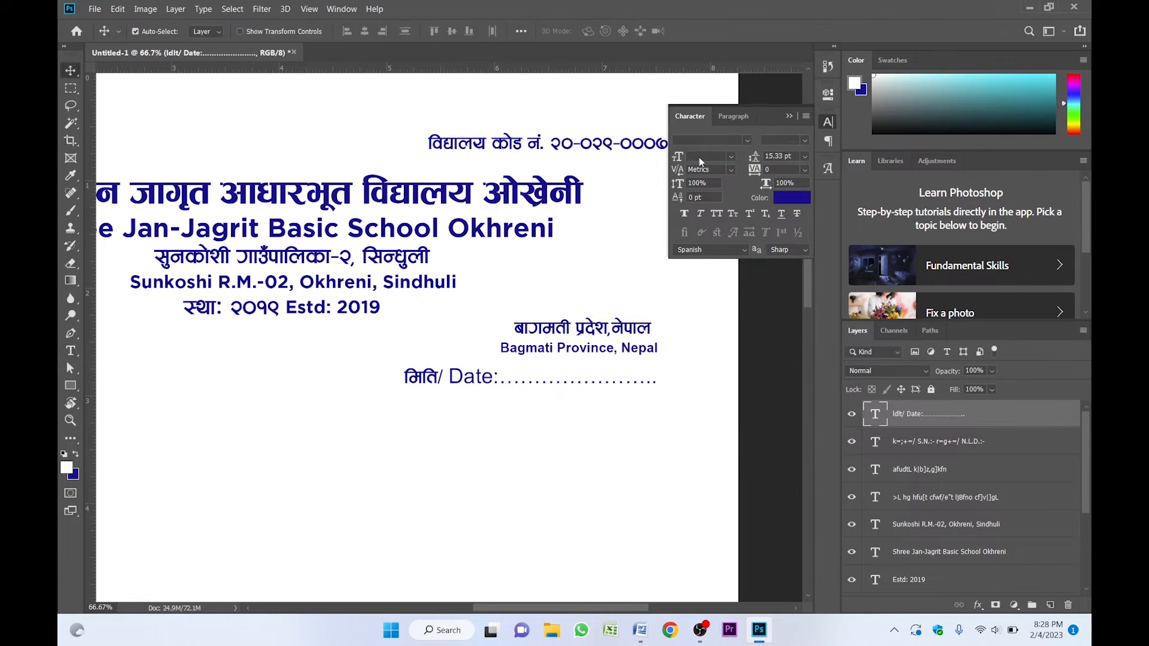
# Move the date text slightly down, away from the Bagmati Province, Nepal line
pyautogui.press('z')
pyautogui.click(502, 372)
pyautogui.keyDown('alt'); pyautogui.click(502, 372); pyautogui.keyUp('alt')
pyautogui.keyDown('alt'); pyautogui.click(502, 372); pyautogui.keyUp('alt')
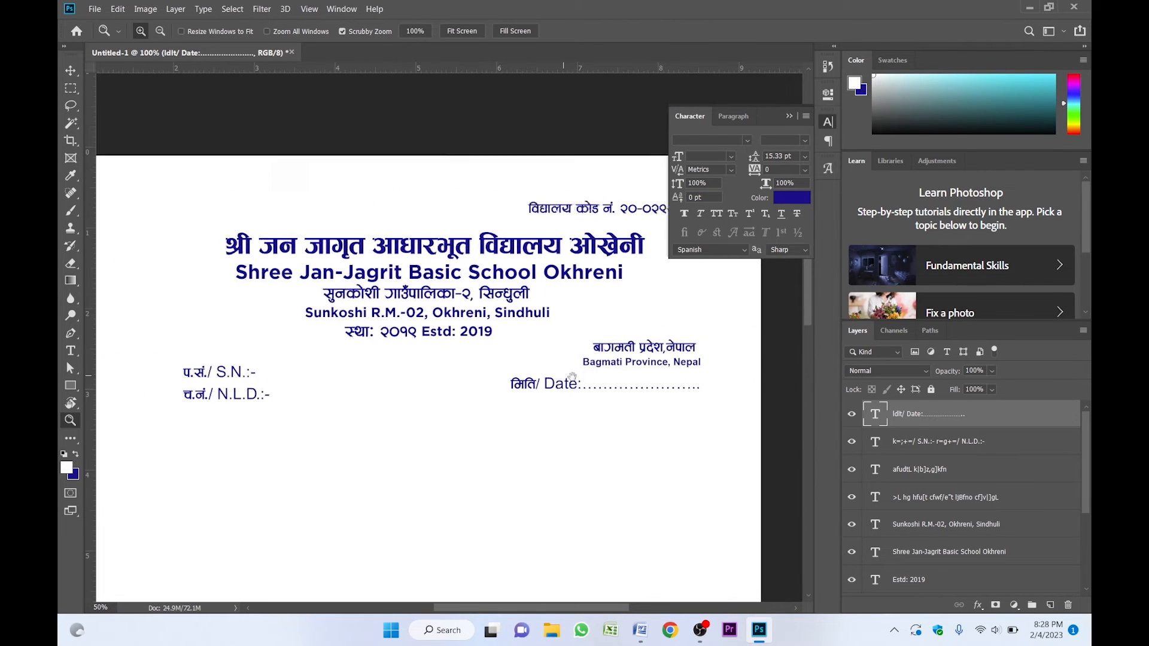
pyautogui.press('v')
pyautogui.moveTo(558, 389); pyautogui.dragTo(558, 398)
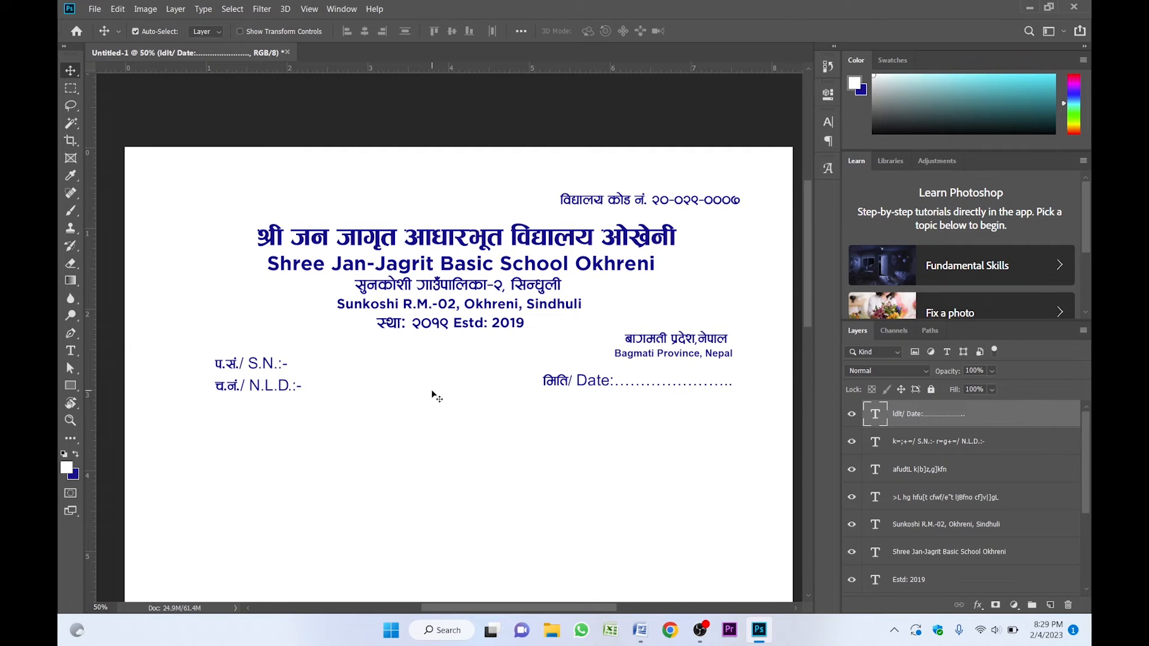
# Draw a horizontal line about 2054 px long and 1 px high beneath the reference number and date texts
pyautogui.press('space')
pyautogui.moveTo(442, 391); pyautogui.dragTo(430, 386)
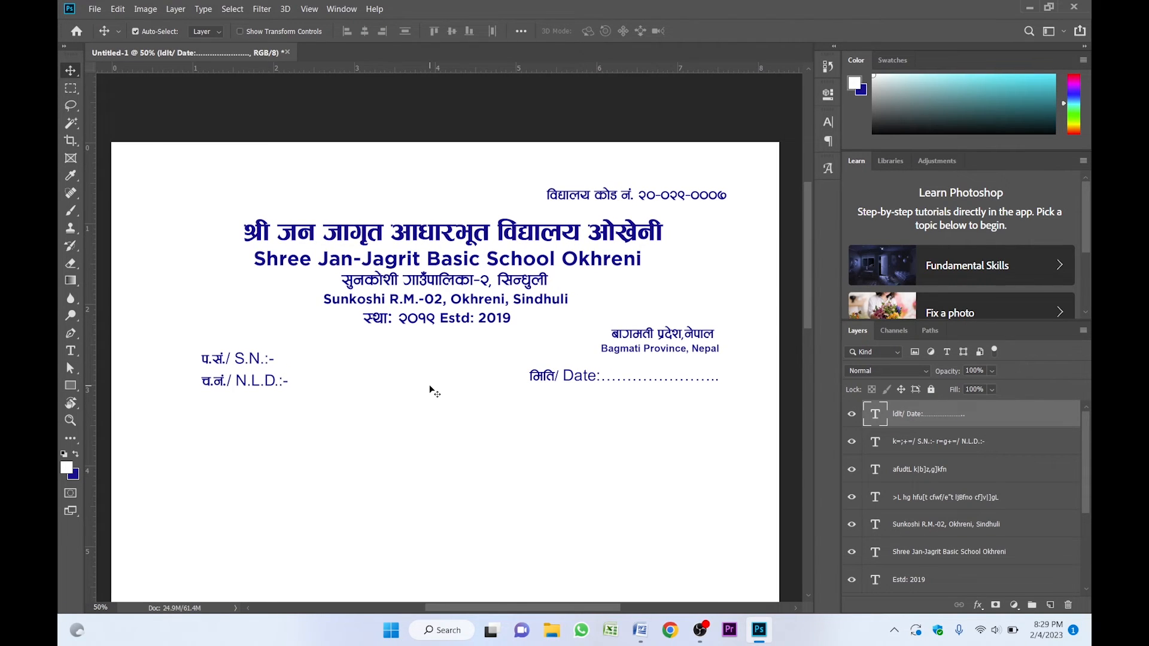
pyautogui.click(71, 384)
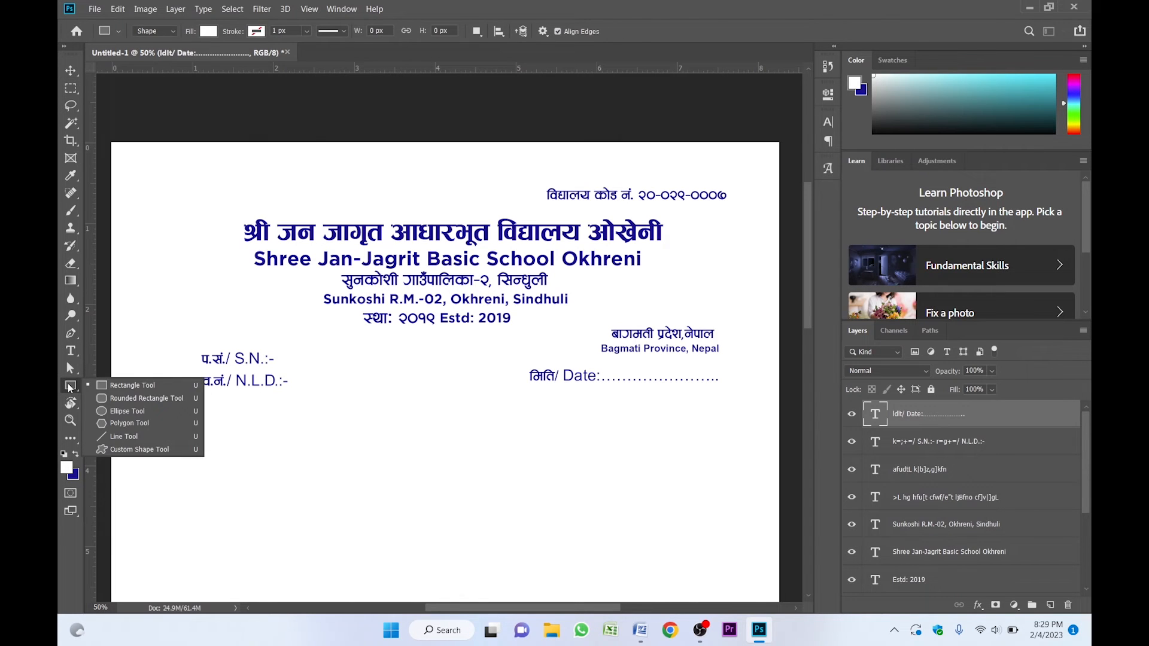
pyautogui.click(124, 436)
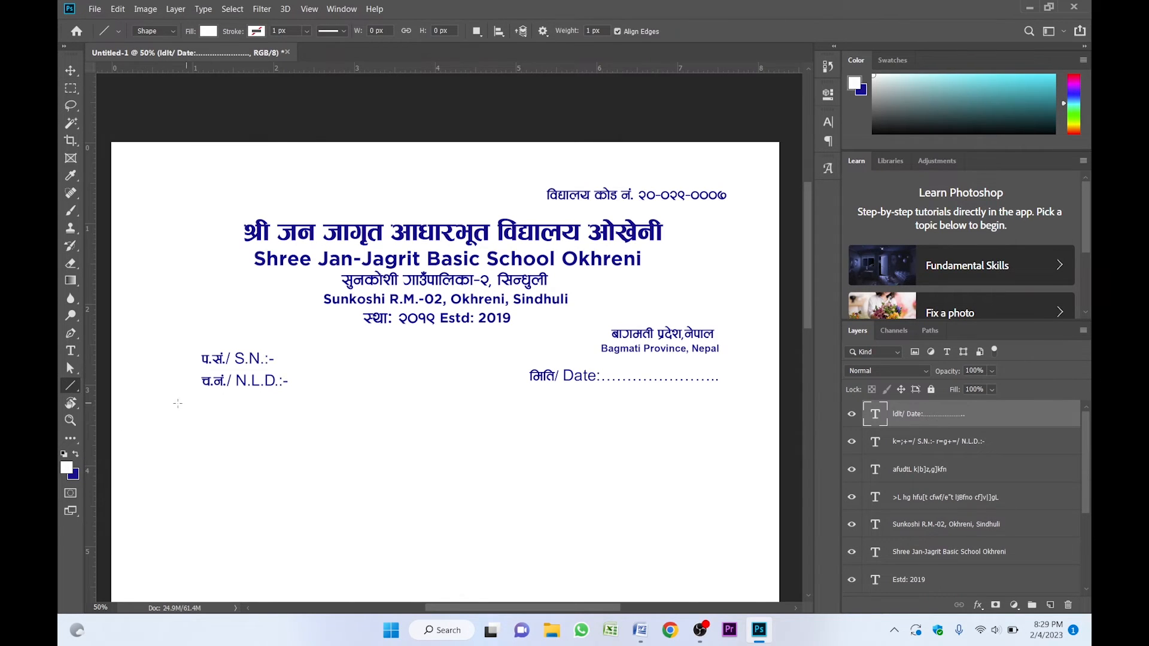
pyautogui.moveTo(177, 403); pyautogui.dragTo(730, 418)
pyautogui.scroll(1, 379, 405)
pyautogui.hscroll(-2, 366, 408)
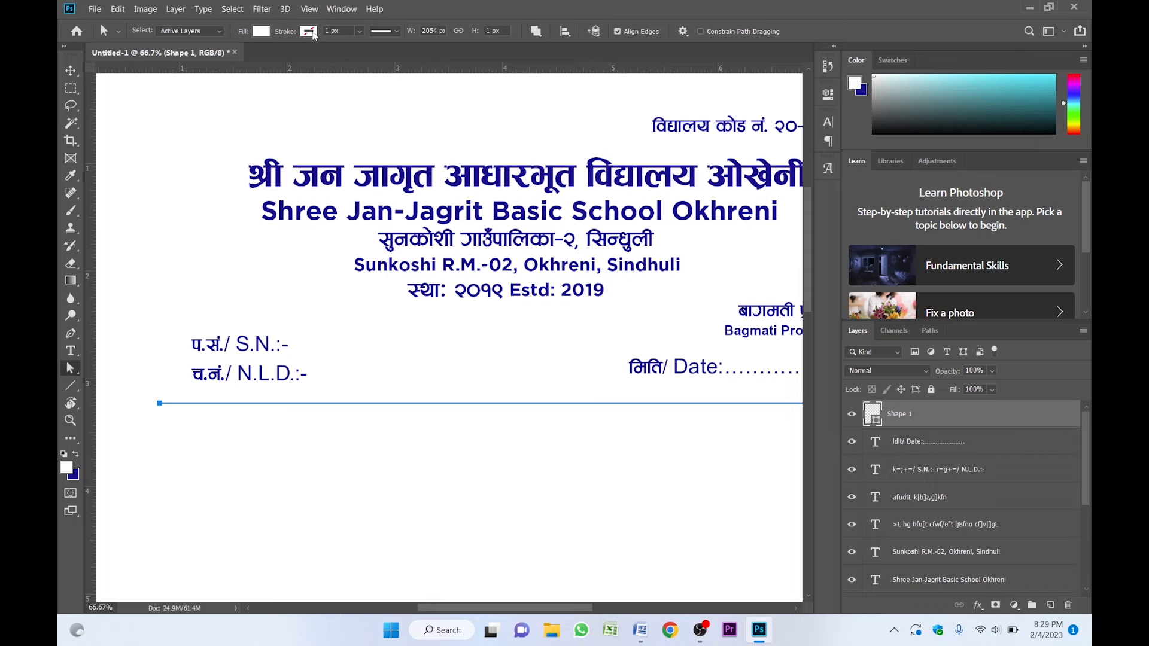
# Give the horizontal line a dark blue stroke 5 px wide
pyautogui.click(310, 32)
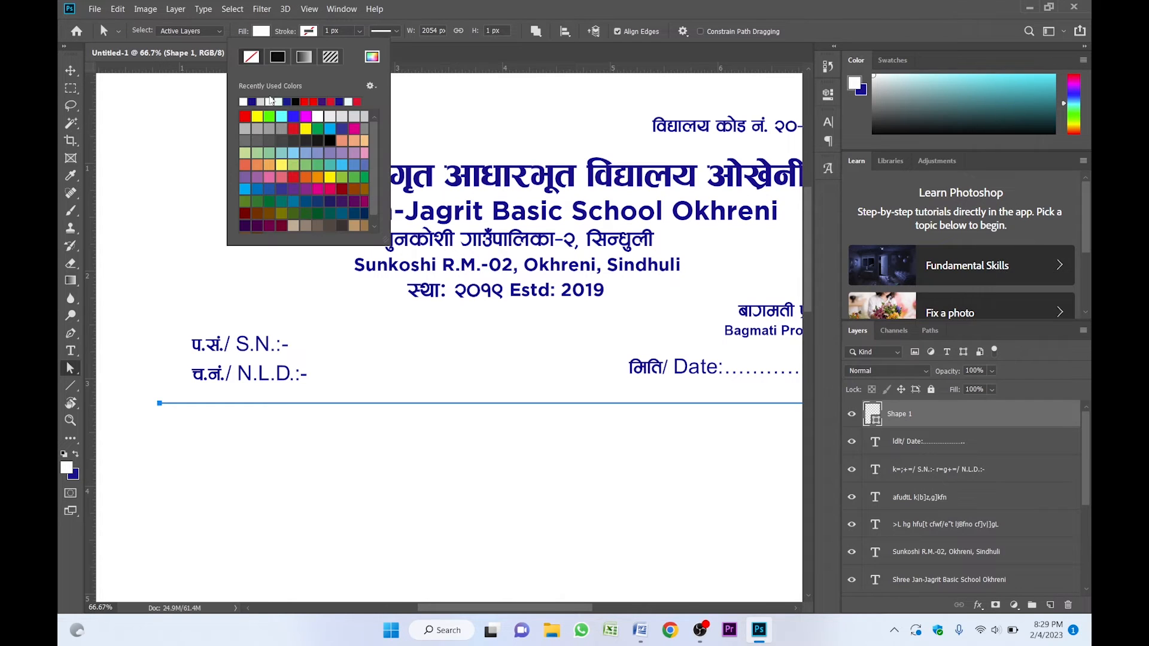
pyautogui.click(252, 101)
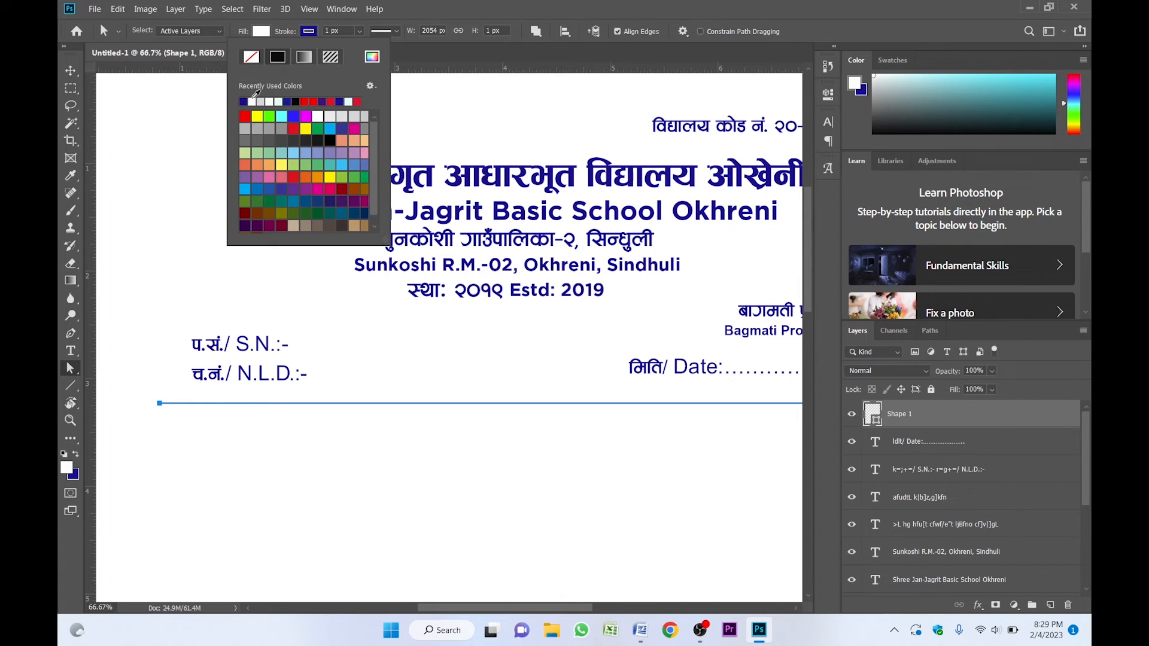
pyautogui.click(329, 32)
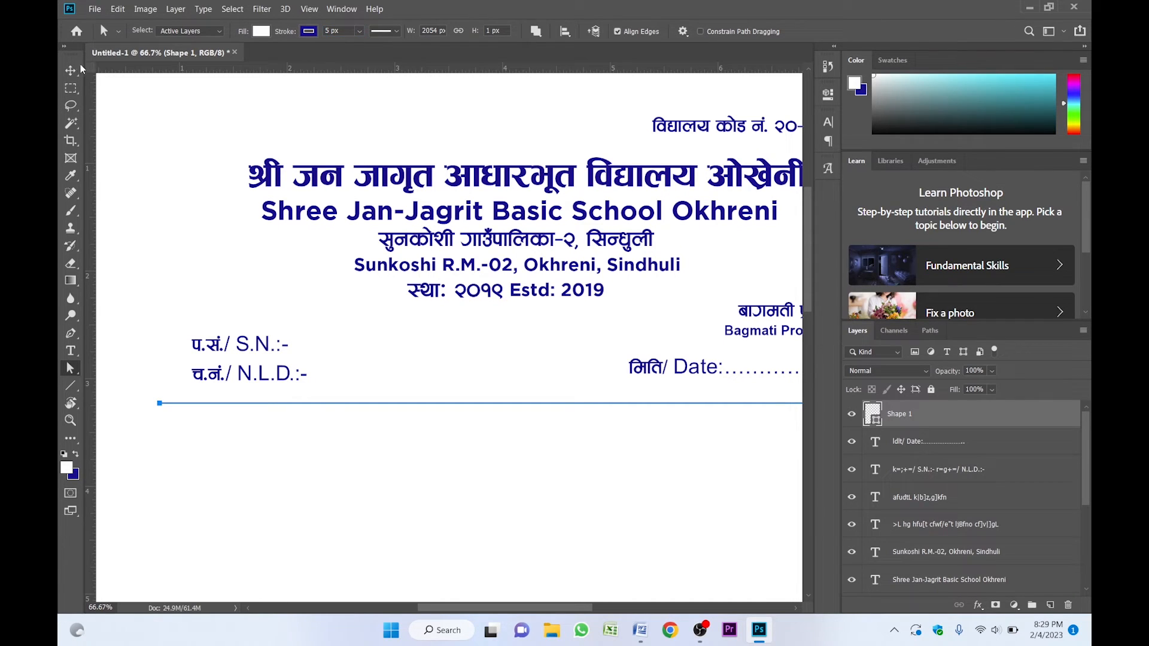
# Thicken the horizontal line by stretching its height to 200% with Free Transform
pyautogui.press('z')
pyautogui.click(275, 433)
pyautogui.click(275, 433)
pyautogui.click(264, 419)
pyautogui.moveTo(264, 418); pyautogui.dragTo(425, 377)
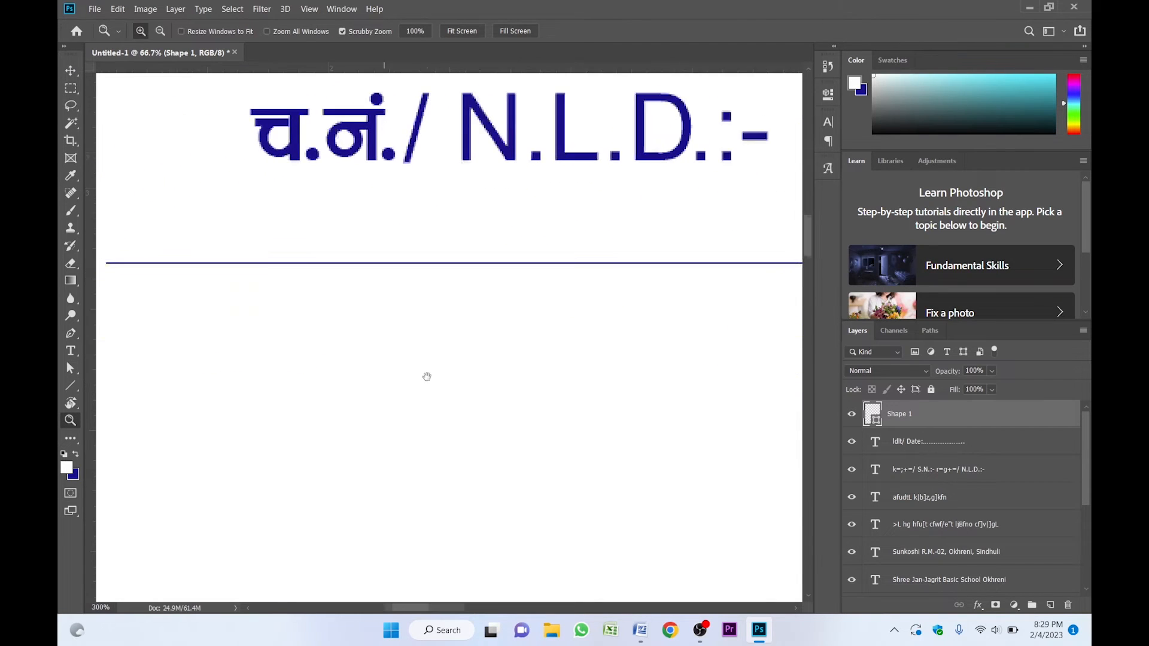
pyautogui.click(259, 276)
pyautogui.click(259, 276)
pyautogui.moveTo(259, 276); pyautogui.dragTo(383, 281)
pyautogui.press('v')
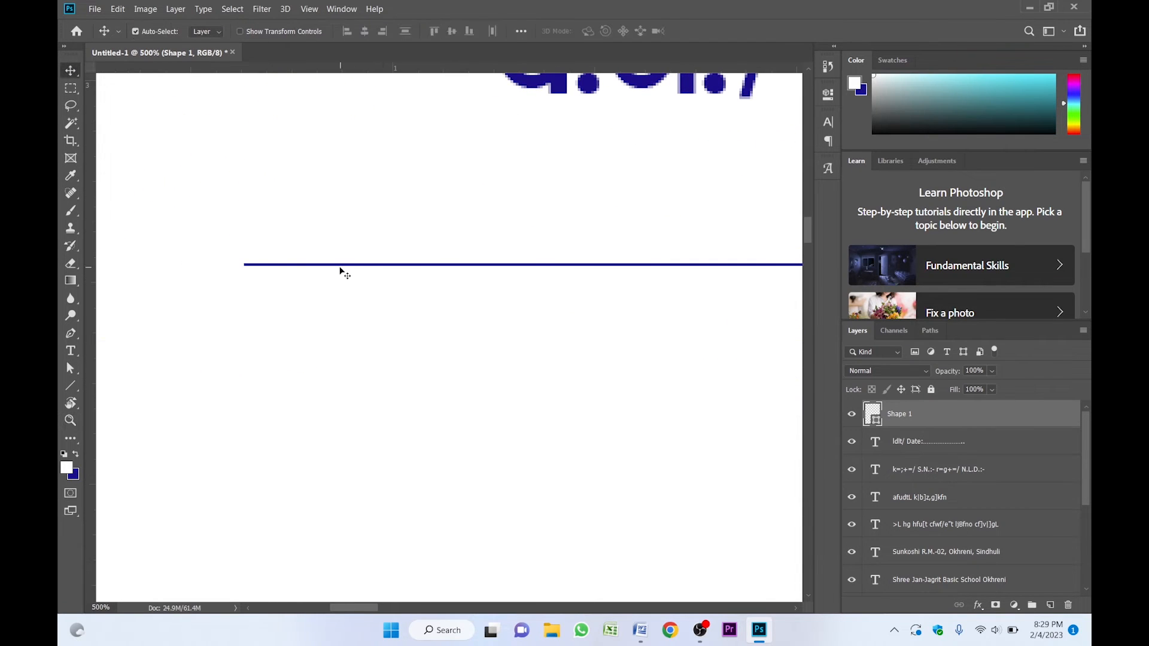
pyautogui.hotkey('ctrl', 't')
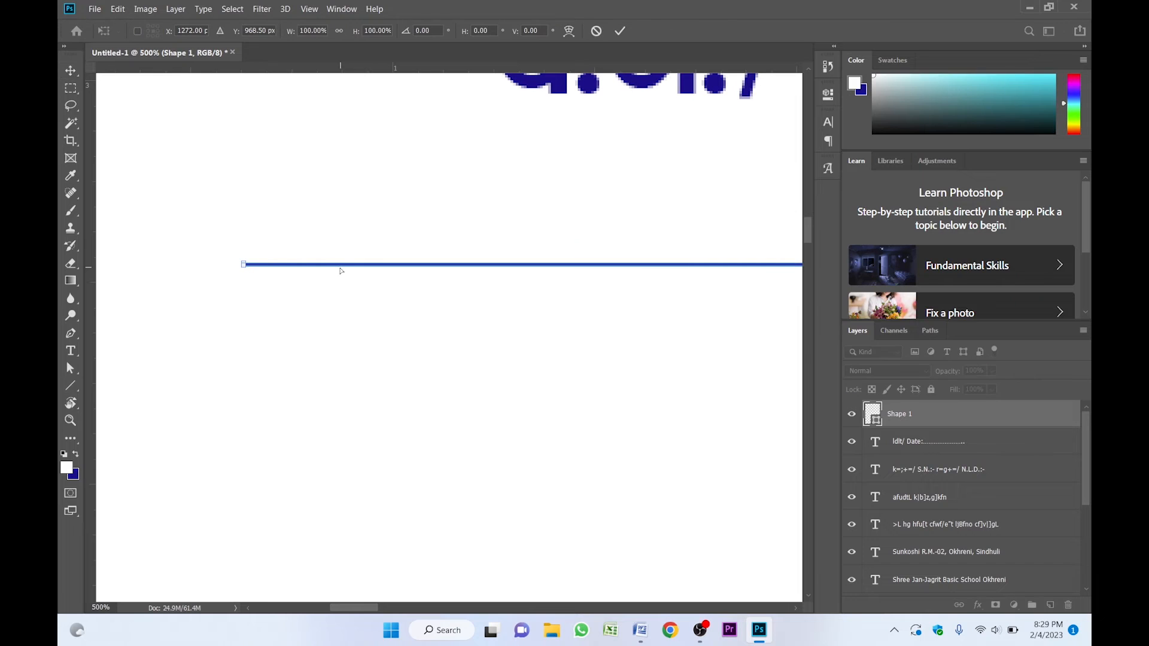
pyautogui.moveTo(340, 268); pyautogui.dragTo(340, 271)
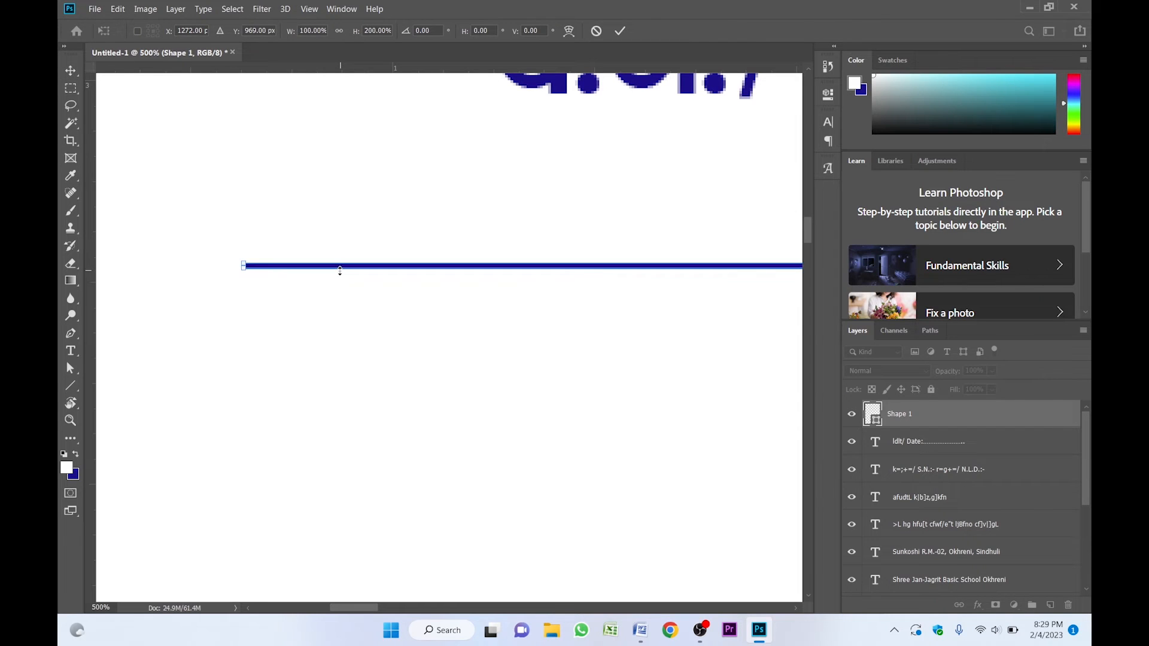
pyautogui.press('Return')
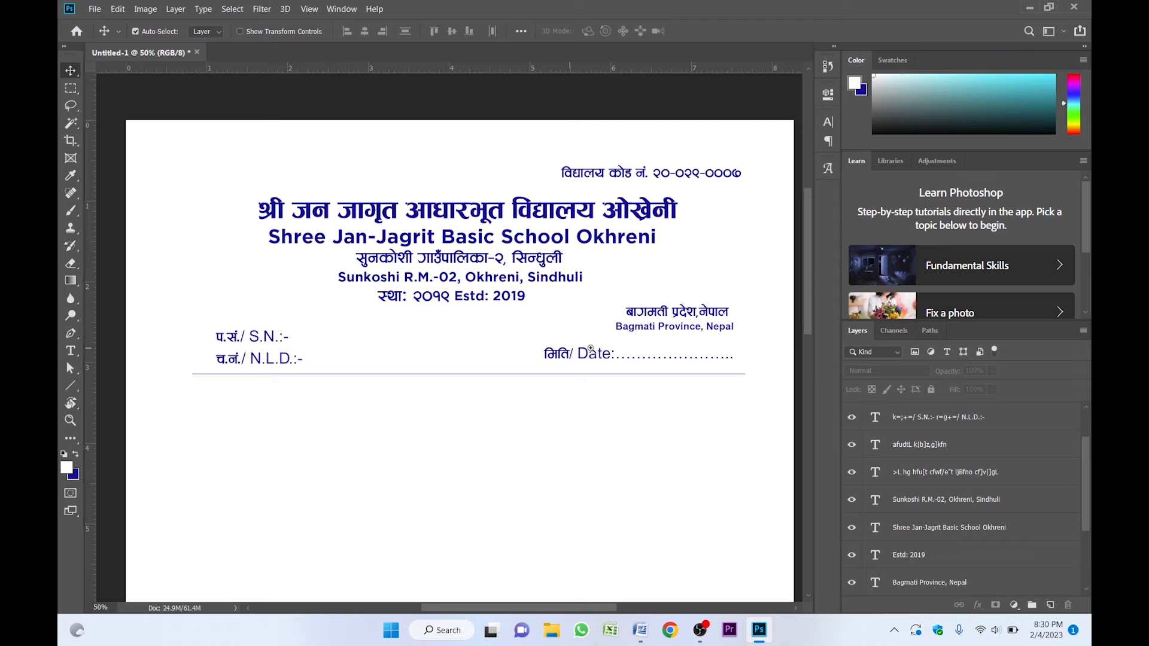
pyautogui.scroll(2, 590, 348)
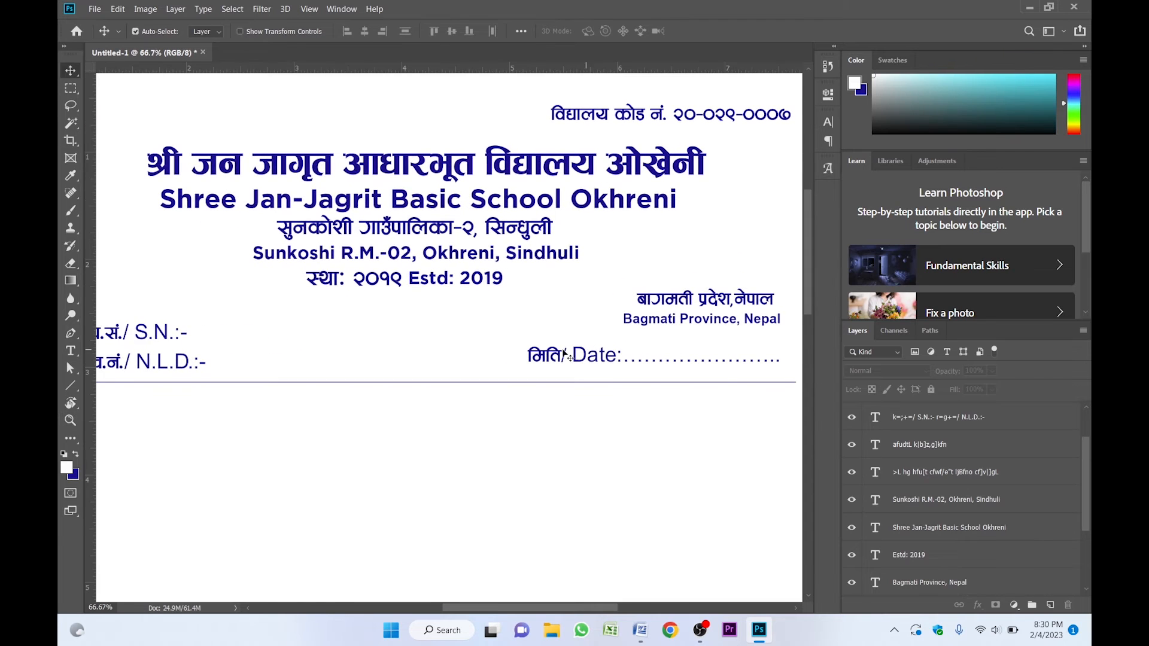
# Move the date text below the dividing line and lower both Bagmati Province text lines to just above it
pyautogui.moveTo(532, 325); pyautogui.dragTo(543, 371)
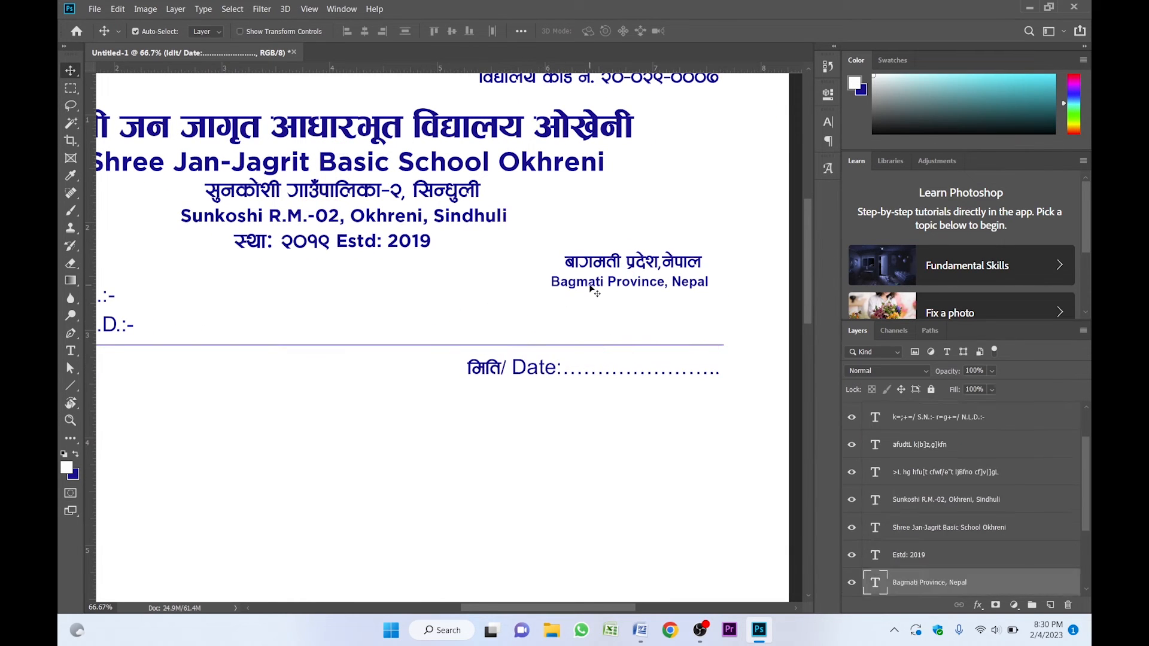
pyautogui.moveTo(614, 224); pyautogui.dragTo(636, 295)
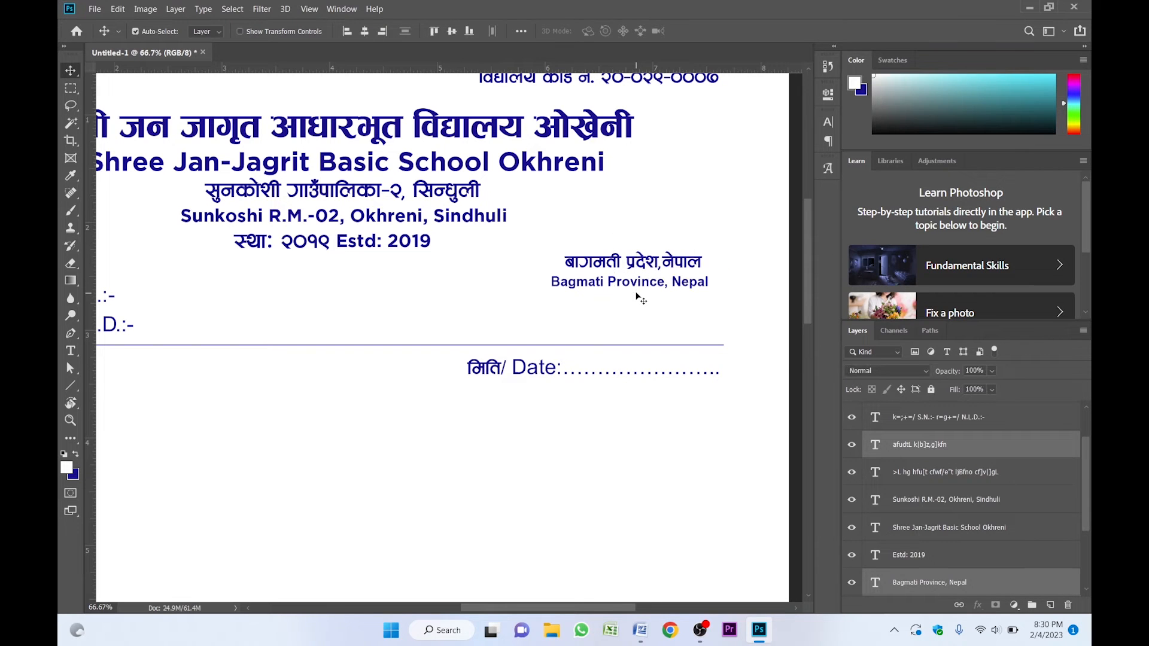
pyautogui.hotkey('shift', 'Down')
pyautogui.hotkey('shift', 'Down')
pyautogui.hotkey('shift', 'Down')
pyautogui.hotkey('shift', 'Down')
pyautogui.hotkey('shift', 'Down')
pyautogui.hotkey('shift', 'Down')
pyautogui.hotkey('shift', 'Down')
pyautogui.hotkey('shift', 'Down')
pyautogui.hotkey('shift', 'Down')
pyautogui.hotkey('shift', 'Down')
pyautogui.hotkey('shift', 'Down')
pyautogui.hotkey('shift', 'Down')
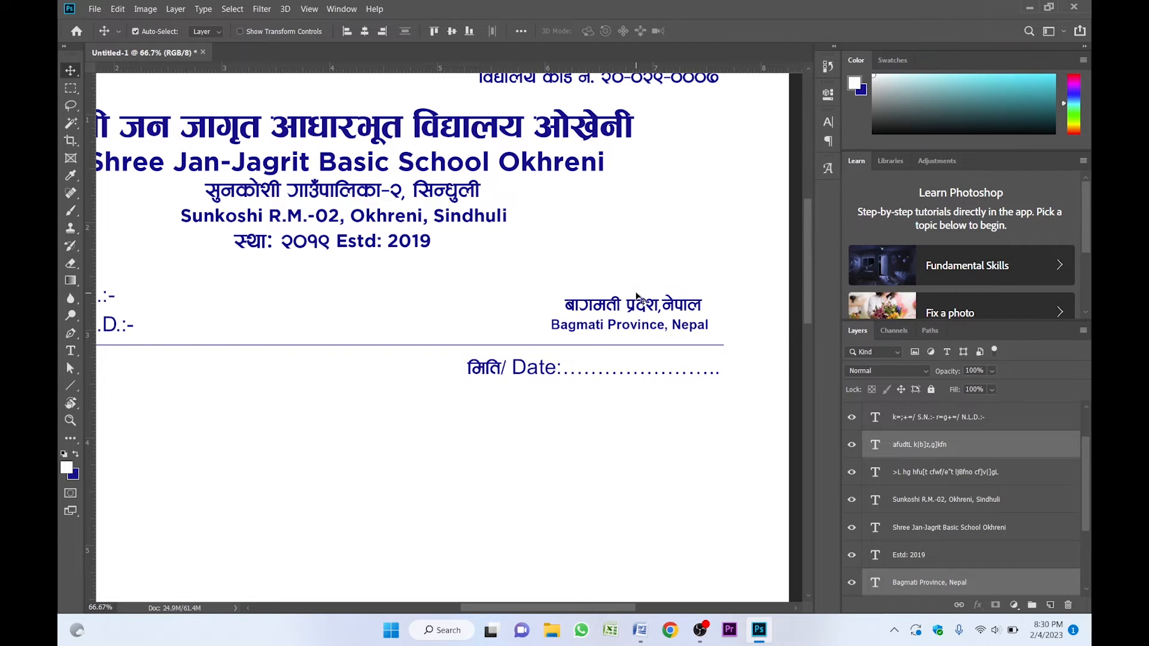
# Move the reference number, province and date texts up together with the dividing line, closer to the school heading
pyautogui.hotkey('ctrl', '-')
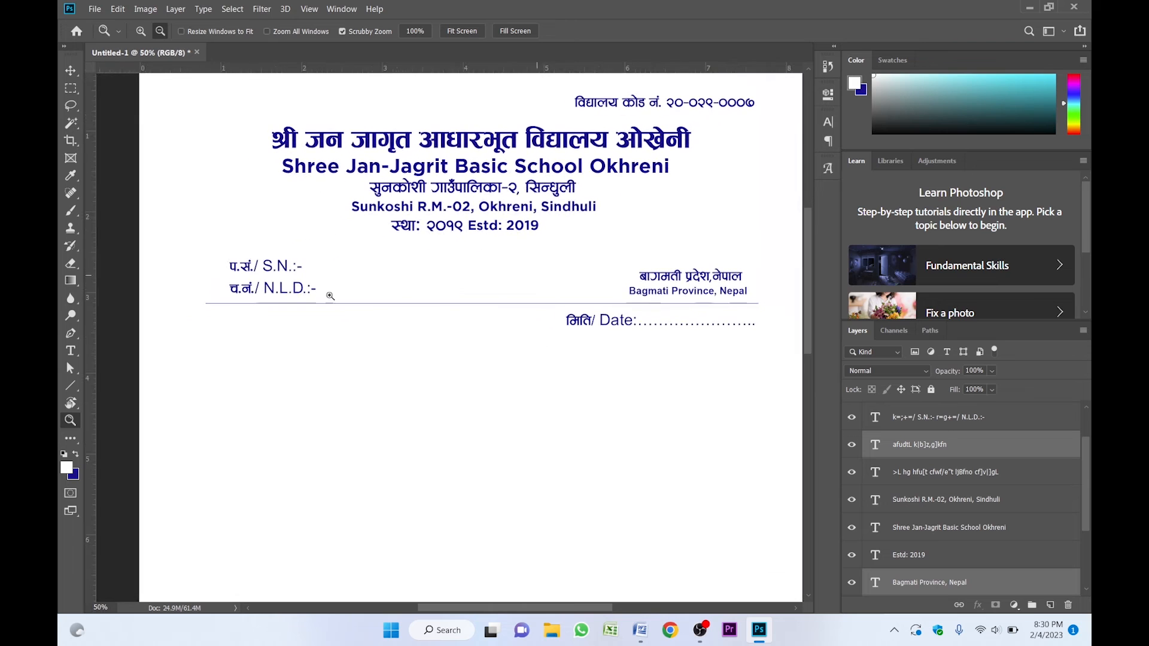
pyautogui.moveTo(242, 250); pyautogui.dragTo(336, 326)
pyautogui.moveTo(232, 261); pyautogui.dragTo(713, 335)
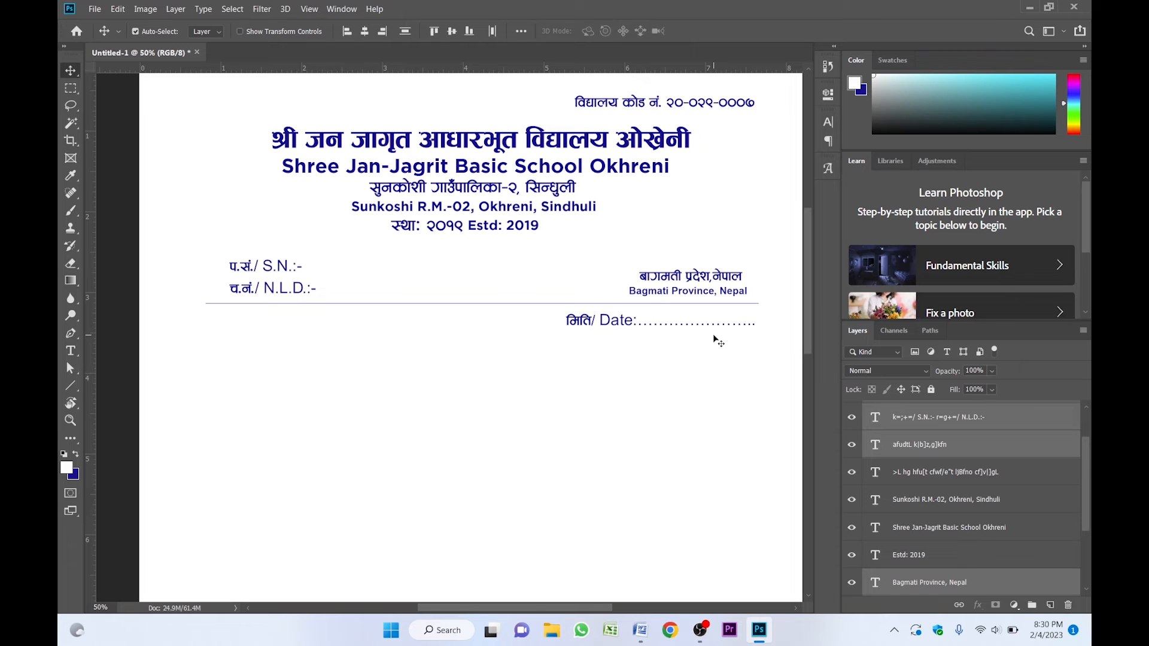
pyautogui.hotkey('shift', 'Up')
pyautogui.hotkey('shift', 'Up')
pyautogui.hotkey('shift', 'Up')
pyautogui.hotkey('shift', 'Up')
pyautogui.hotkey('shift', 'Up')
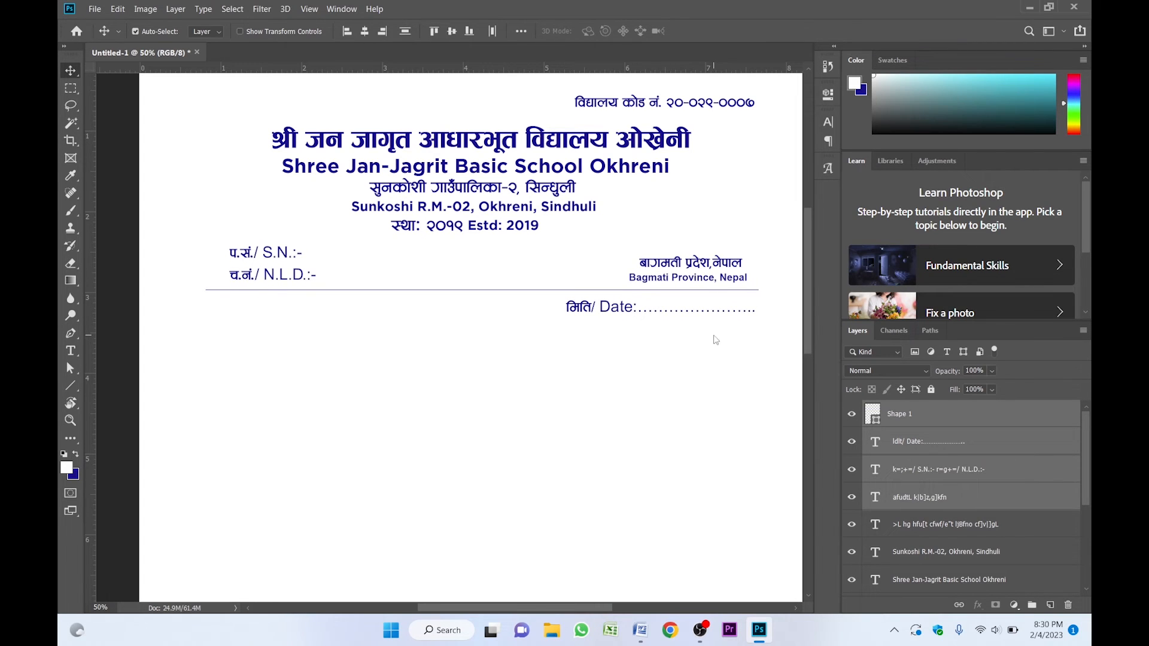
pyautogui.press('Up')
pyautogui.press('Up')
pyautogui.press('Up')
pyautogui.press('Up')
pyautogui.click(471, 301)
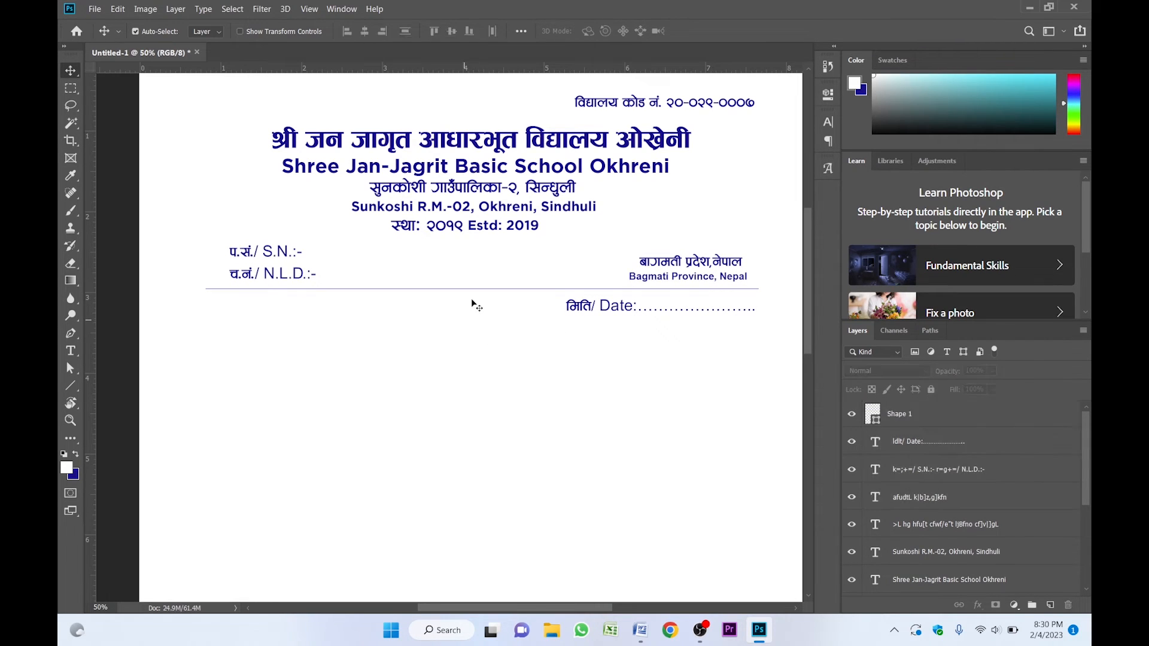
# Center the dividing line horizontally on the page
pyautogui.keyDown('alt'); pyautogui.click(472, 299); pyautogui.keyUp('alt')
pyautogui.keyDown('ctrl'); pyautogui.click(395, 296); pyautogui.keyUp('ctrl')
pyautogui.keyDown('ctrl'); pyautogui.click(395, 297); pyautogui.keyUp('ctrl')
pyautogui.keyDown('ctrl'); pyautogui.click(396, 297); pyautogui.keyUp('ctrl')
pyautogui.keyDown('ctrl'); pyautogui.click(396, 296); pyautogui.keyUp('ctrl')
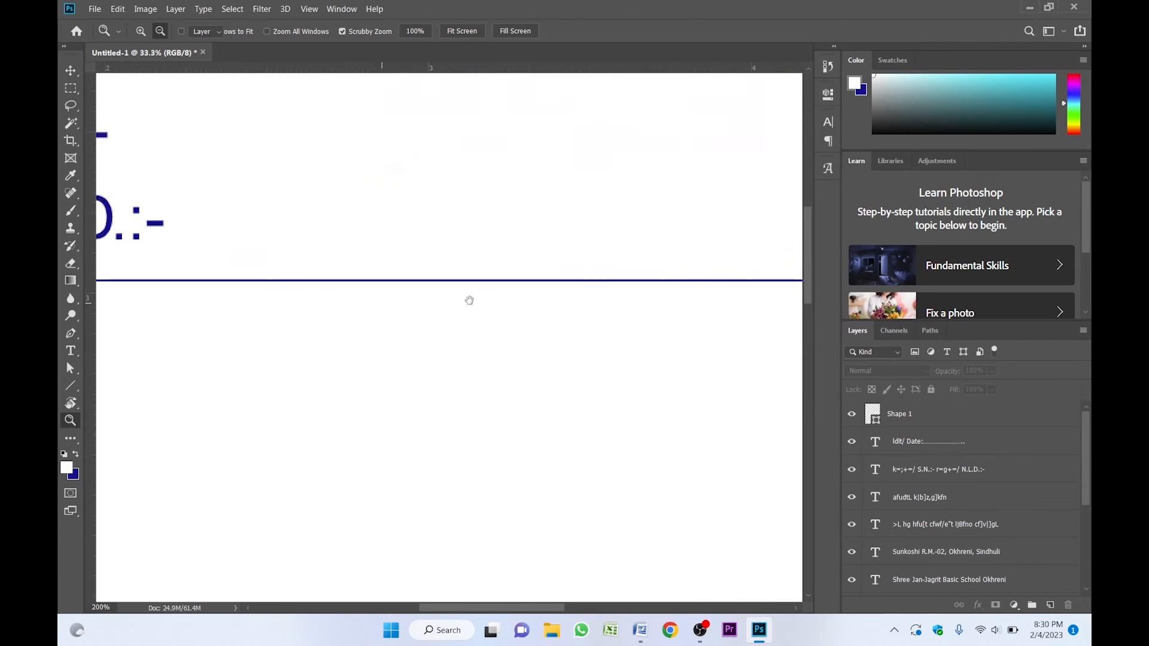
pyautogui.moveTo(469, 299); pyautogui.dragTo(726, 297)
pyautogui.moveTo(264, 305); pyautogui.dragTo(543, 304)
pyautogui.keyDown('ctrl'); pyautogui.click(313, 299); pyautogui.keyUp('ctrl')
pyautogui.keyDown('ctrl'); pyautogui.click(312, 299); pyautogui.keyUp('ctrl')
pyautogui.keyDown('ctrl'); pyautogui.click(312, 299); pyautogui.keyUp('ctrl')
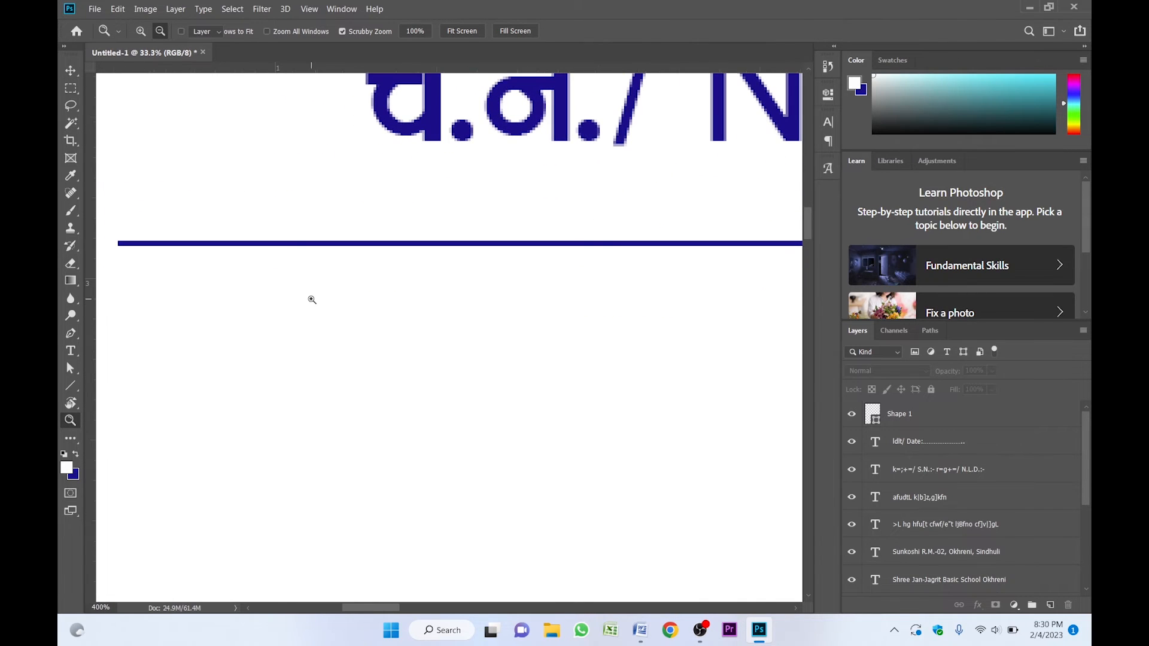
pyautogui.click(284, 244)
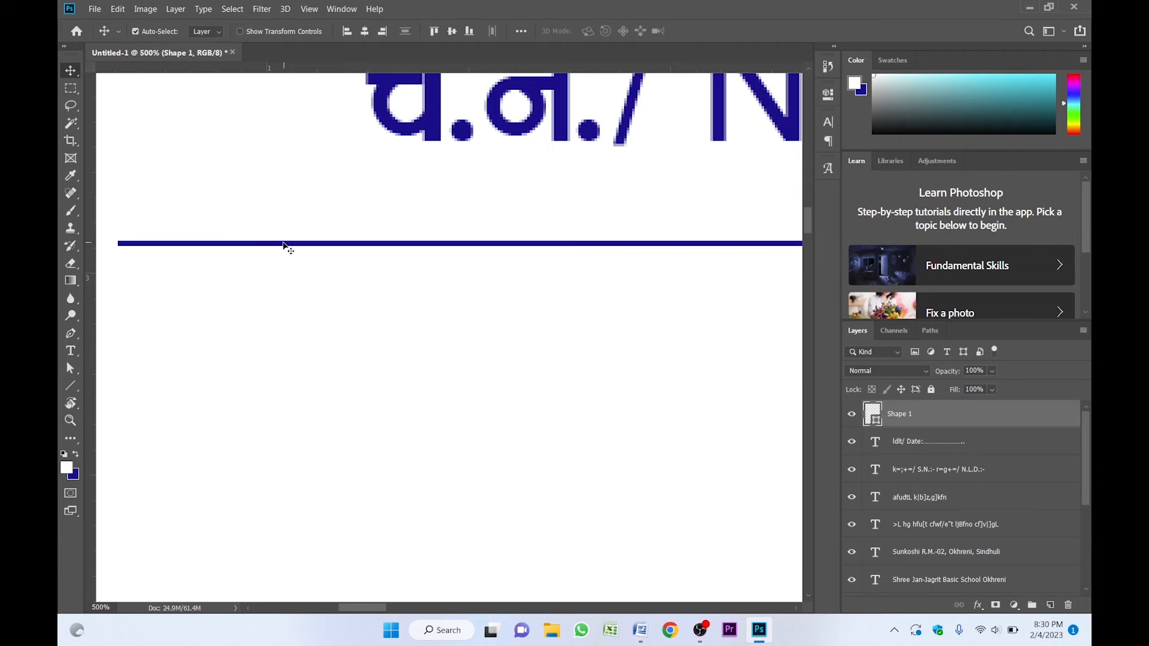
pyautogui.click(368, 33)
# Align the S.N. and N.L.D. reference text with the left end of the dividing line
pyautogui.press('z')
pyautogui.keyDown('alt'); pyautogui.click(437, 207); pyautogui.keyUp('alt')
pyautogui.keyDown('alt'); pyautogui.click(437, 207); pyautogui.keyUp('alt')
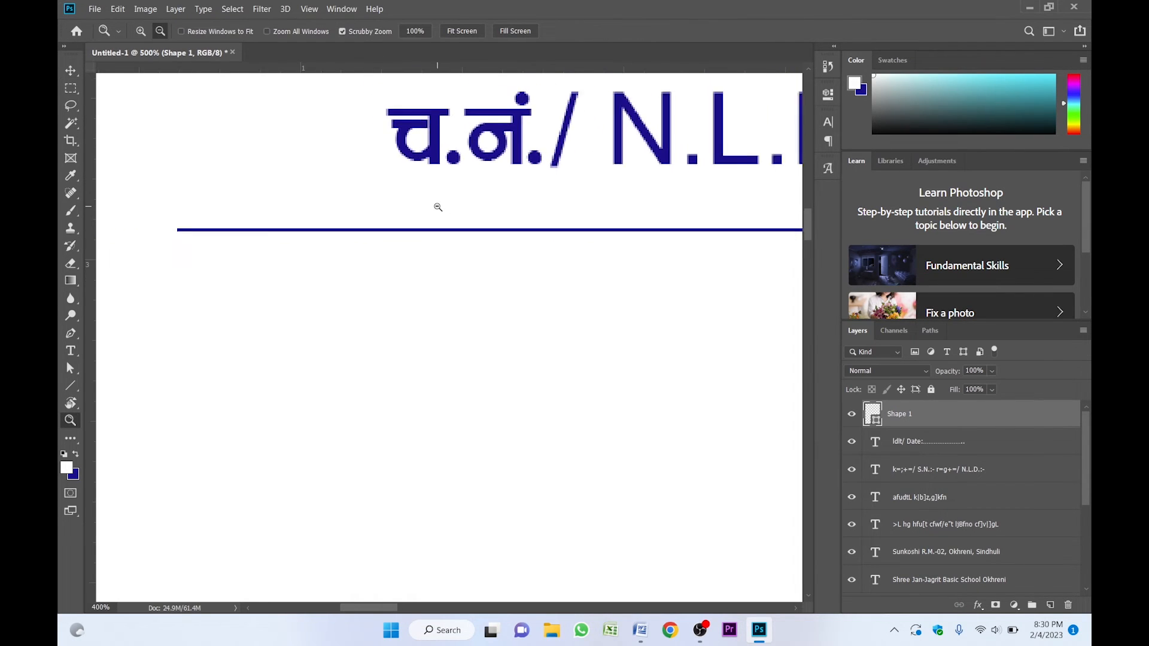
pyautogui.keyDown('alt'); pyautogui.click(437, 207); pyautogui.keyUp('alt')
pyautogui.moveTo(436, 210); pyautogui.dragTo(380, 402)
pyautogui.keyDown('alt'); pyautogui.click(410, 288); pyautogui.keyUp('alt')
pyautogui.keyDown('alt'); pyautogui.click(411, 288); pyautogui.keyUp('alt')
pyautogui.moveTo(411, 288); pyautogui.dragTo(385, 287)
pyautogui.press('v')
pyautogui.click(382, 278)
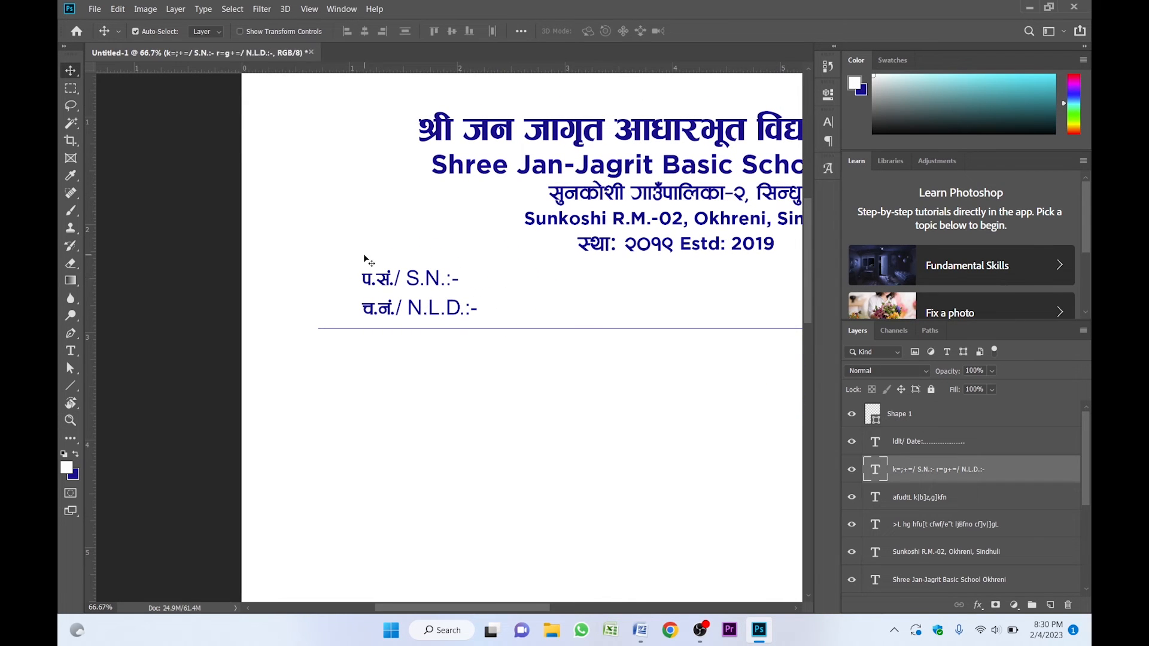
pyautogui.moveTo(344, 247); pyautogui.dragTo(394, 358)
pyautogui.click(347, 31)
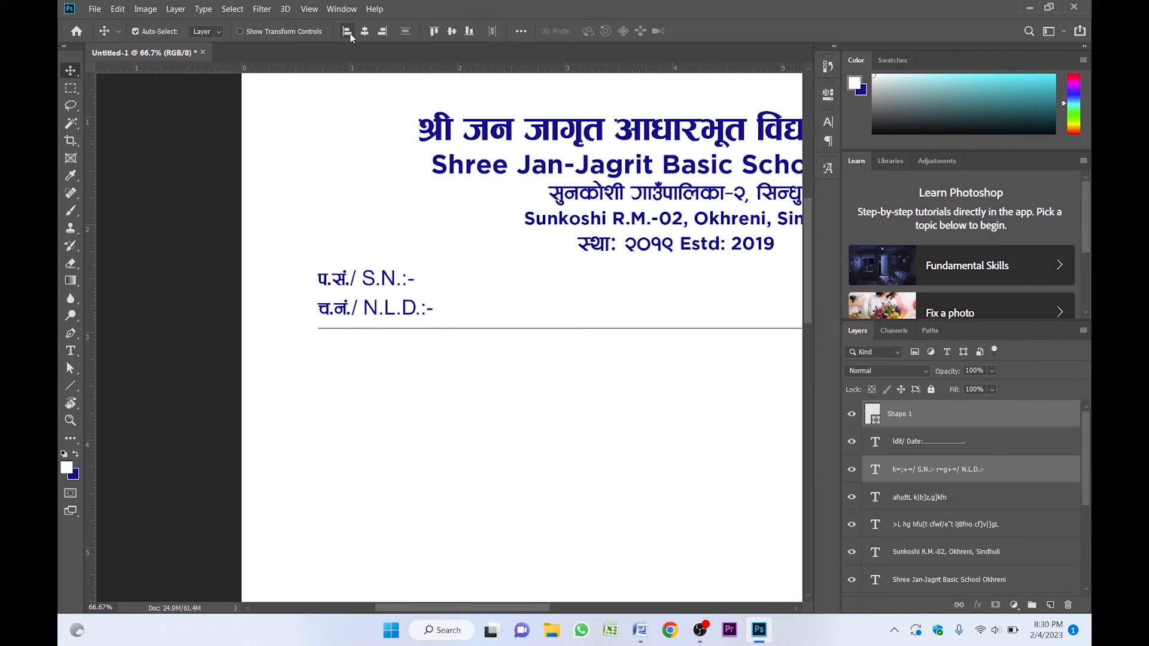
# Align the Nepali and English Bagmati Province texts with the right end of the dividing line
pyautogui.click(459, 398)
pyautogui.hscroll(5, 460, 397)
pyautogui.scroll(1, 612, 276)
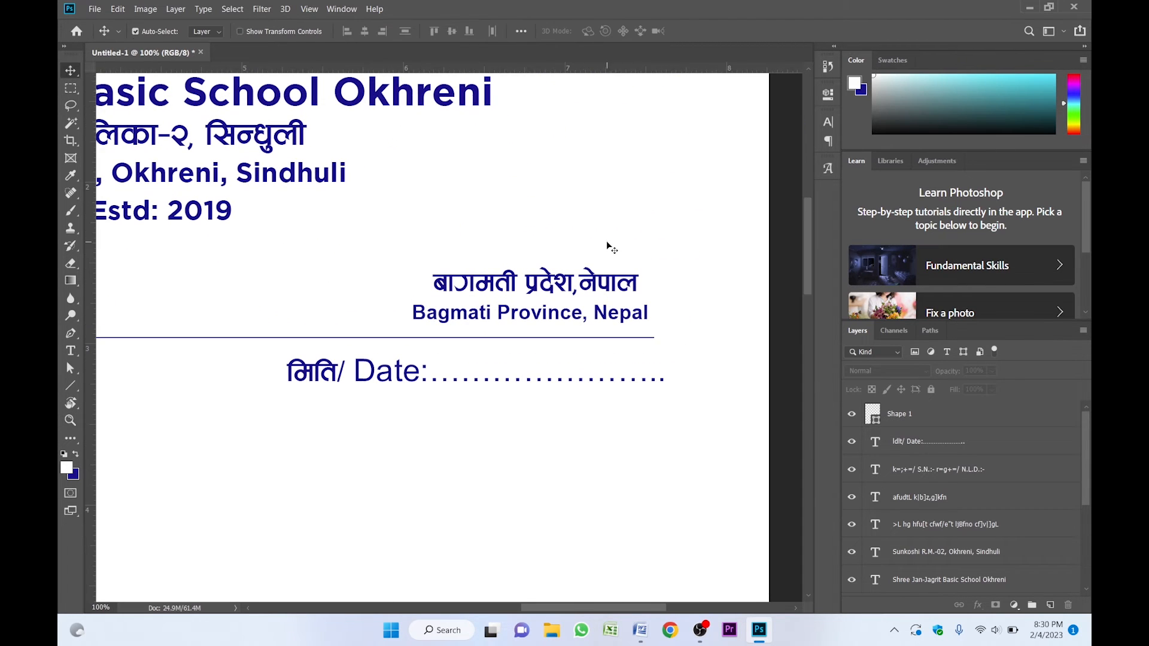
pyautogui.moveTo(589, 225); pyautogui.dragTo(611, 344)
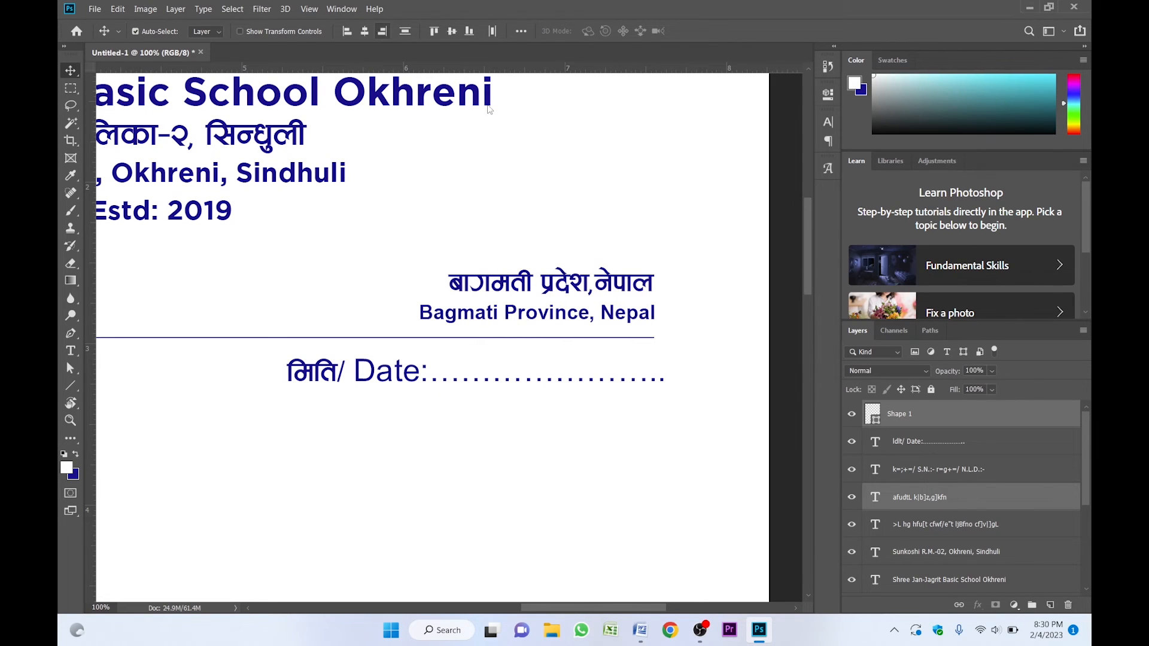
pyautogui.click(610, 223)
# Shift the date text slightly left so it ends within the dividing line
pyautogui.press('z')
pyautogui.click(569, 351)
pyautogui.keyDown('alt'); pyautogui.click(666, 278); pyautogui.keyUp('alt')
pyautogui.click(578, 341)
pyautogui.press('v')
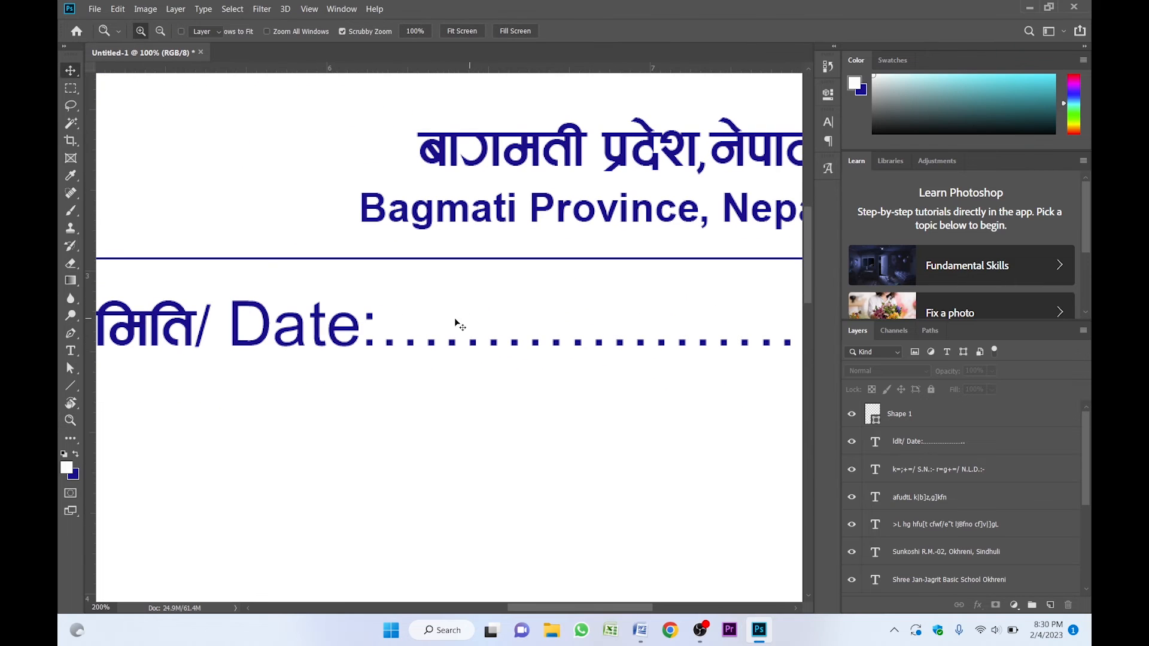
pyautogui.moveTo(364, 333); pyautogui.dragTo(327, 333)
pyautogui.click(420, 281)
# Duplicate the dividing line and place the copy just beneath the original to form a double line
pyautogui.press('z')
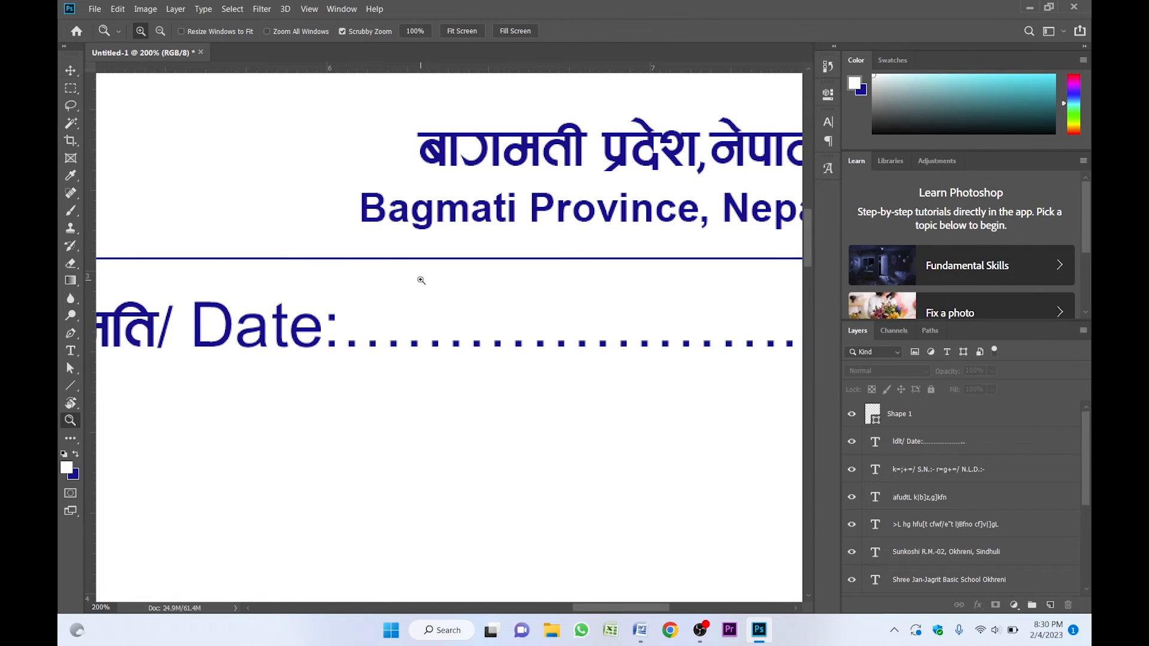
pyautogui.keyDown('alt'); pyautogui.click(421, 280); pyautogui.keyUp('alt')
pyautogui.keyDown('alt'); pyautogui.click(421, 280); pyautogui.keyUp('alt')
pyautogui.moveTo(338, 275); pyautogui.dragTo(549, 275)
pyautogui.moveTo(385, 284); pyautogui.dragTo(569, 283)
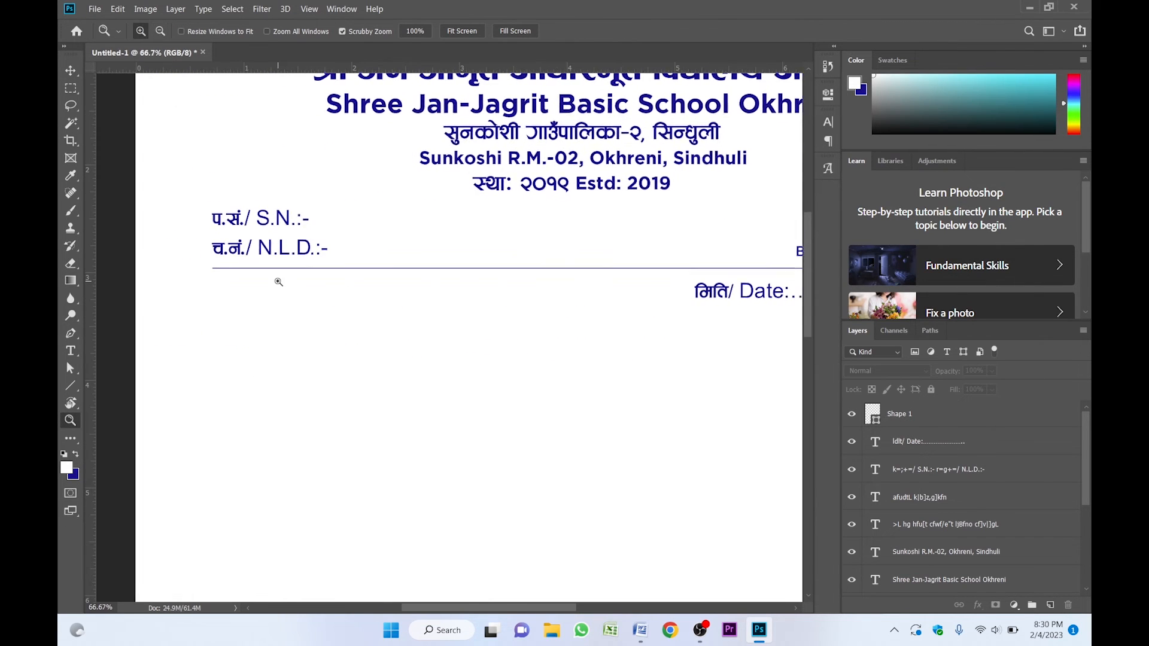
pyautogui.click(277, 282)
pyautogui.click(278, 282)
pyautogui.click(278, 282)
pyautogui.click(278, 282)
pyautogui.moveTo(279, 282); pyautogui.dragTo(547, 281)
pyautogui.click(223, 233)
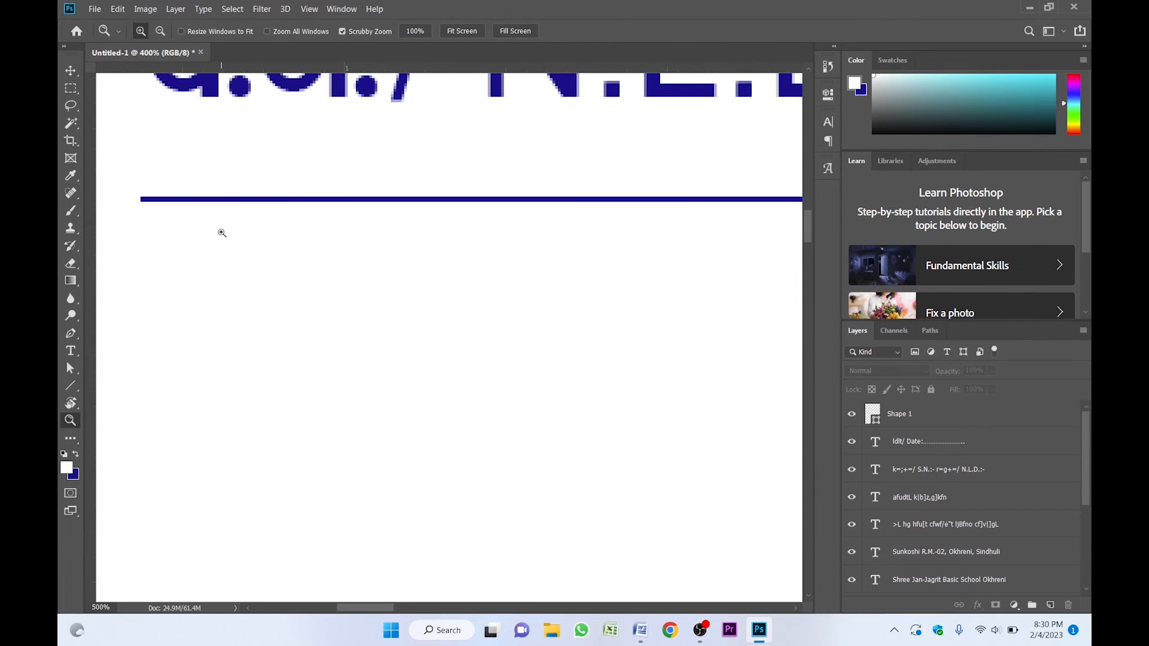
pyautogui.moveTo(221, 232); pyautogui.dragTo(441, 247)
pyautogui.click(358, 237)
pyautogui.click(364, 232)
pyautogui.press('v')
pyautogui.click(383, 211)
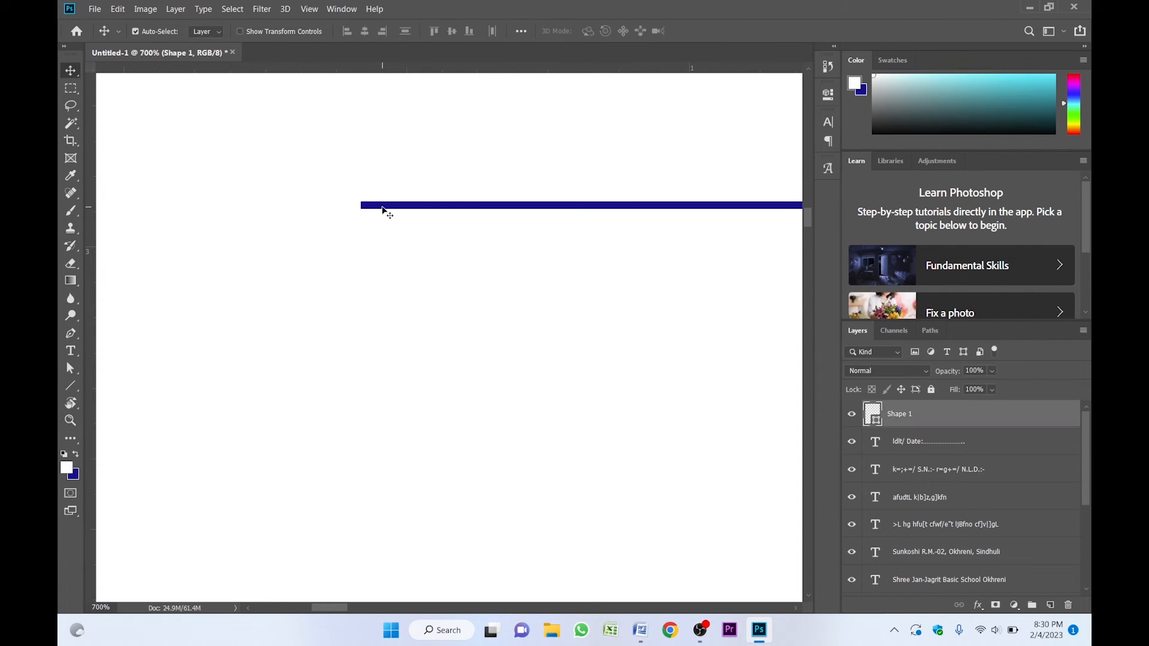
pyautogui.keyDown('alt'); pyautogui.moveTo(383, 209); pyautogui.dragTo(385, 219); pyautogui.keyUp('alt')
# Nudge the lower dividing line down to widen the gap between the two lines
pyautogui.press('z')
pyautogui.keyDown('alt'); pyautogui.click(433, 223); pyautogui.keyUp('alt')
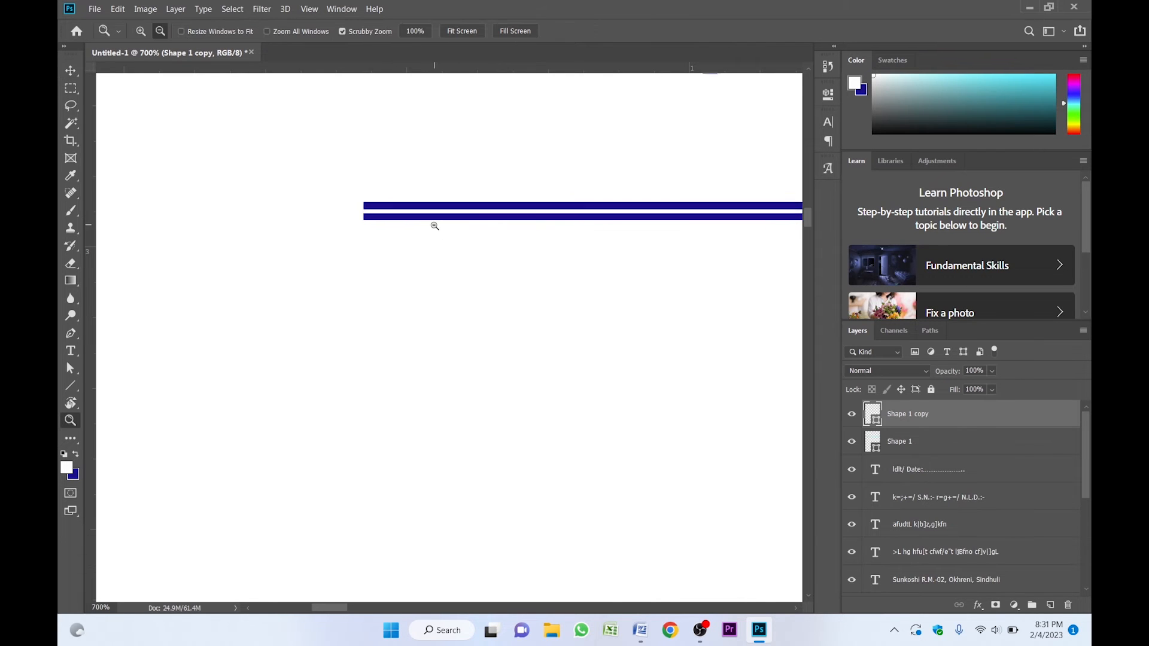
pyautogui.keyDown('alt'); pyautogui.click(434, 223); pyautogui.keyUp('alt')
pyautogui.keyDown('alt'); pyautogui.click(434, 223); pyautogui.keyUp('alt')
pyautogui.moveTo(505, 212); pyautogui.dragTo(159, 266)
pyautogui.keyDown('alt'); pyautogui.click(508, 224); pyautogui.keyUp('alt')
pyautogui.keyDown('alt'); pyautogui.click(508, 223); pyautogui.keyUp('alt')
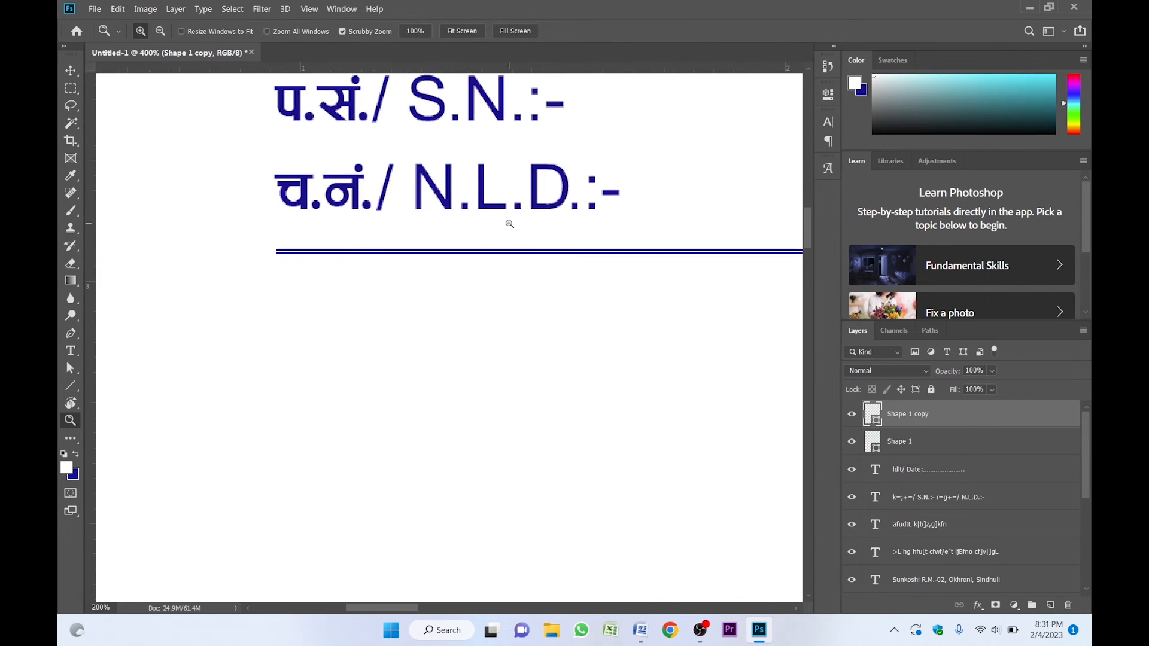
pyautogui.keyDown('alt'); pyautogui.click(508, 224); pyautogui.keyUp('alt')
pyautogui.click(429, 251)
pyautogui.click(392, 231)
pyautogui.click(392, 231)
pyautogui.click(392, 231)
pyautogui.click(391, 228)
pyautogui.press('v')
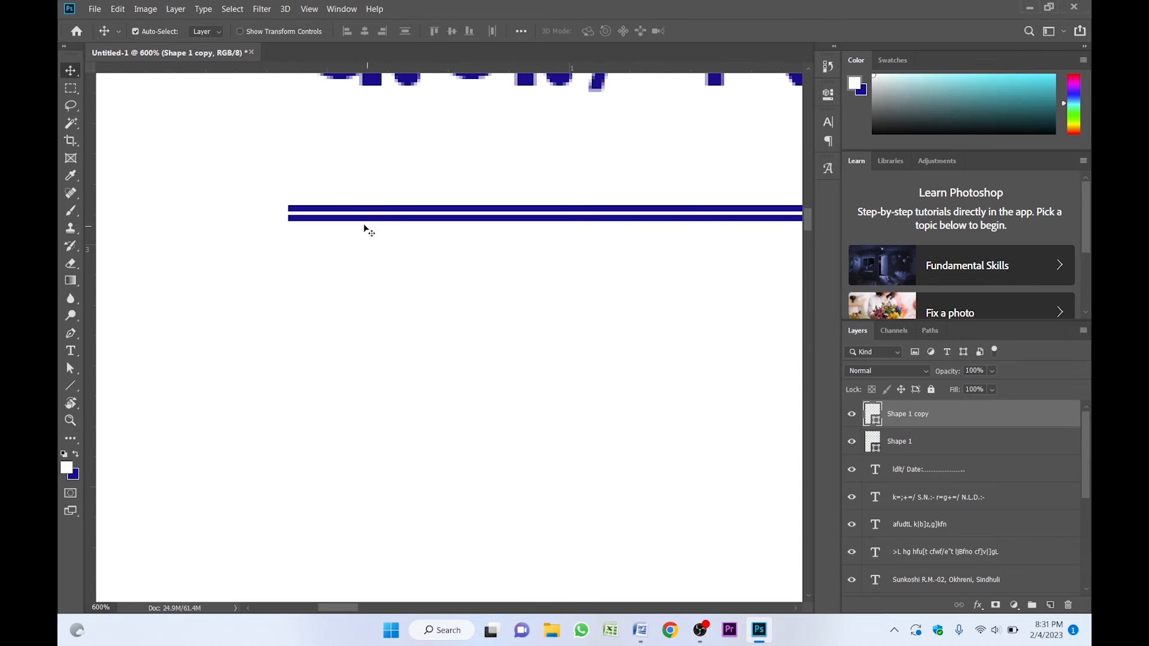
pyautogui.click(358, 232)
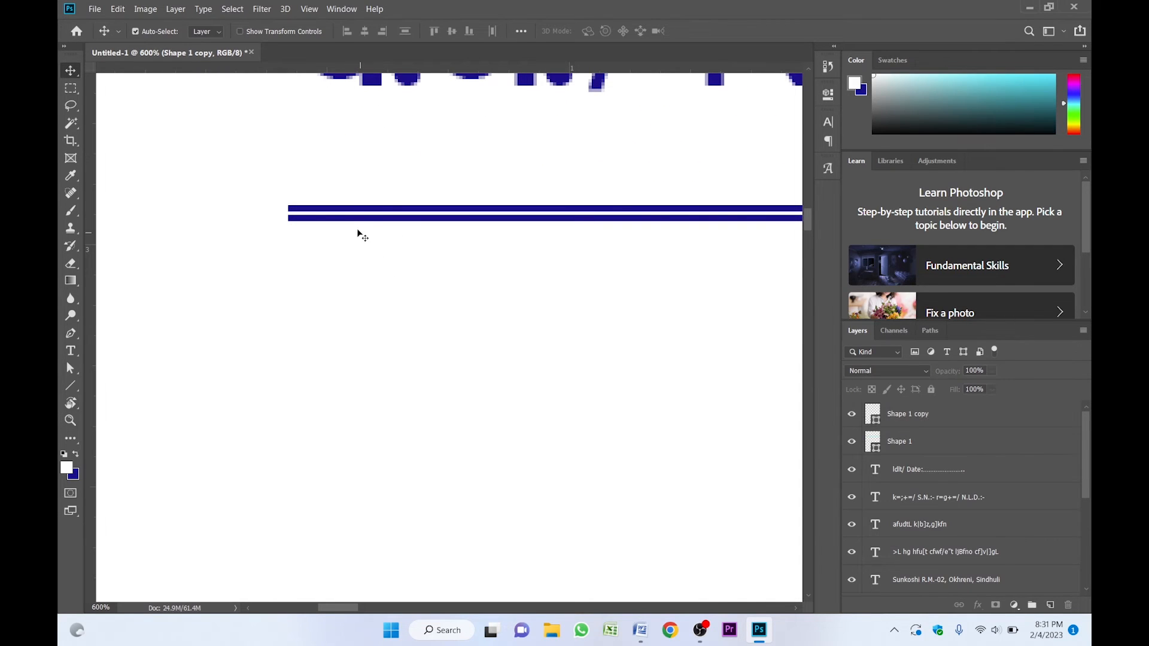
pyautogui.click(350, 219)
pyautogui.press('Down')
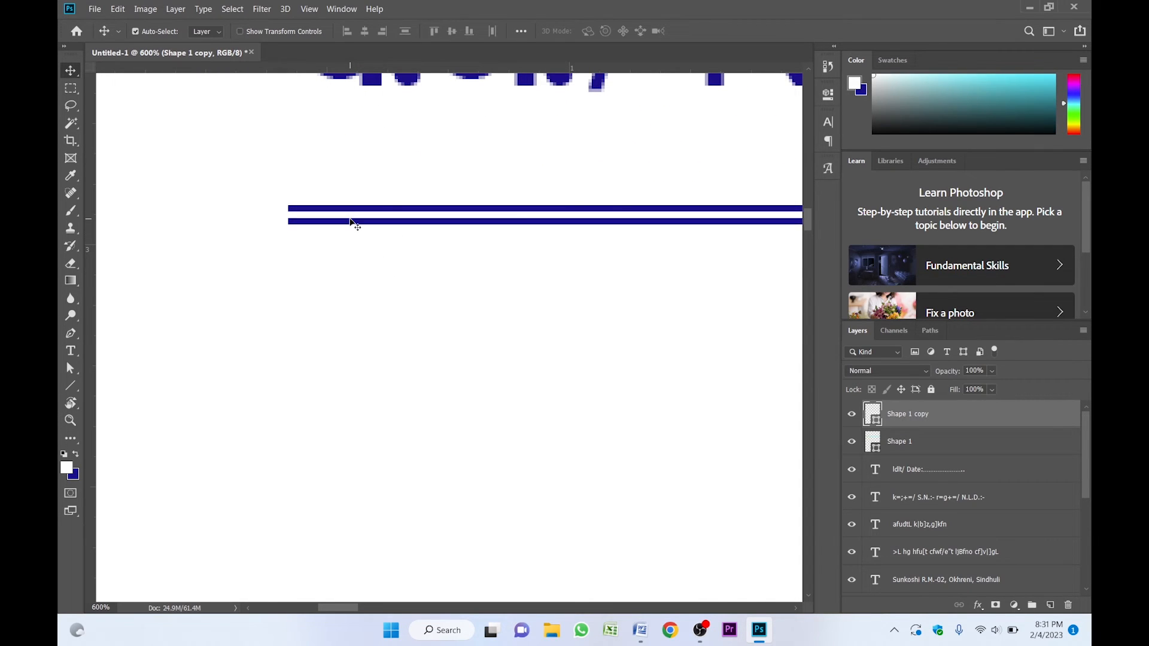
# Thicken both dividing lines together by stretching their height to 133.33% with Free Transform
pyautogui.moveTo(365, 163); pyautogui.dragTo(407, 254)
pyautogui.hotkey('ctrl', 't')
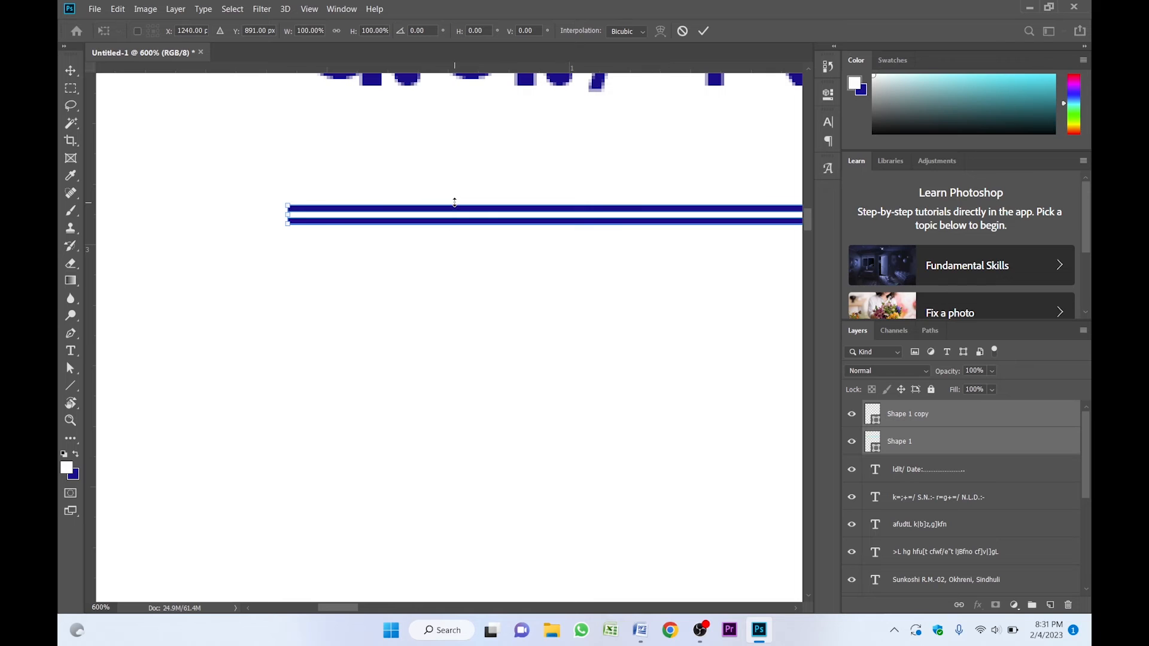
pyautogui.moveTo(455, 203); pyautogui.dragTo(455, 195)
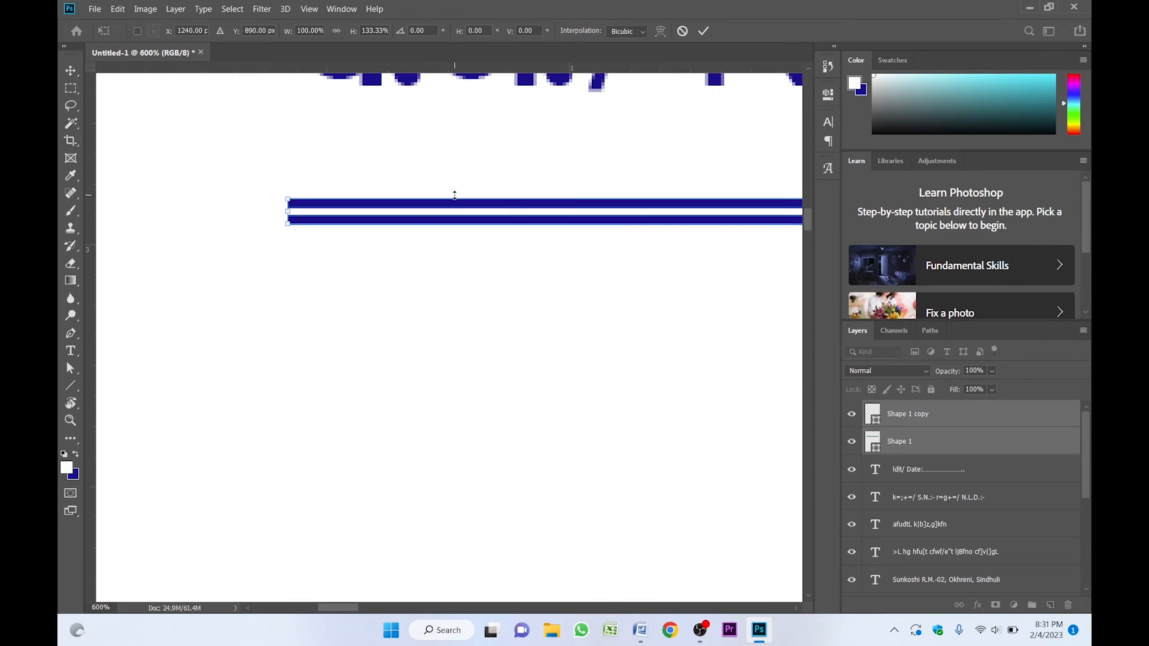
pyautogui.press('Return')
pyautogui.press('z')
pyautogui.keyDown('alt'); pyautogui.click(484, 147); pyautogui.keyUp('alt')
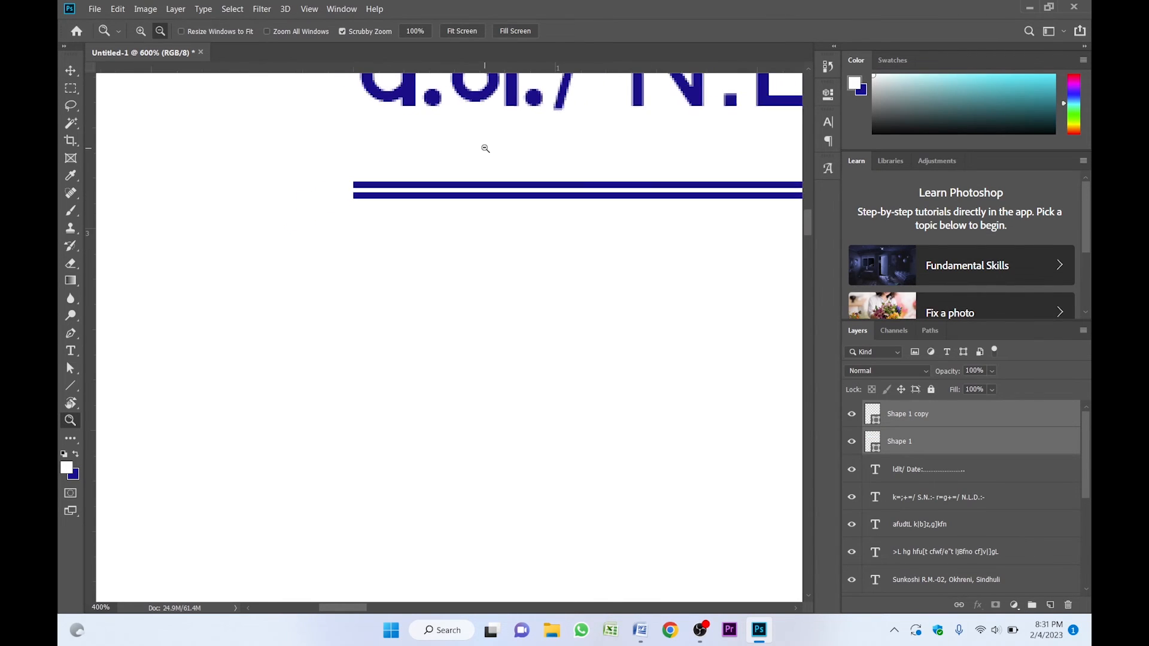
pyautogui.keyDown('alt'); pyautogui.click(486, 149); pyautogui.keyUp('alt')
pyautogui.moveTo(491, 186); pyautogui.dragTo(285, 418)
pyautogui.moveTo(761, 343); pyautogui.dragTo(464, 333)
pyautogui.keyDown('alt'); pyautogui.click(536, 332); pyautogui.keyUp('alt')
pyautogui.keyDown('alt'); pyautogui.click(463, 332); pyautogui.keyUp('alt')
pyautogui.press('v')
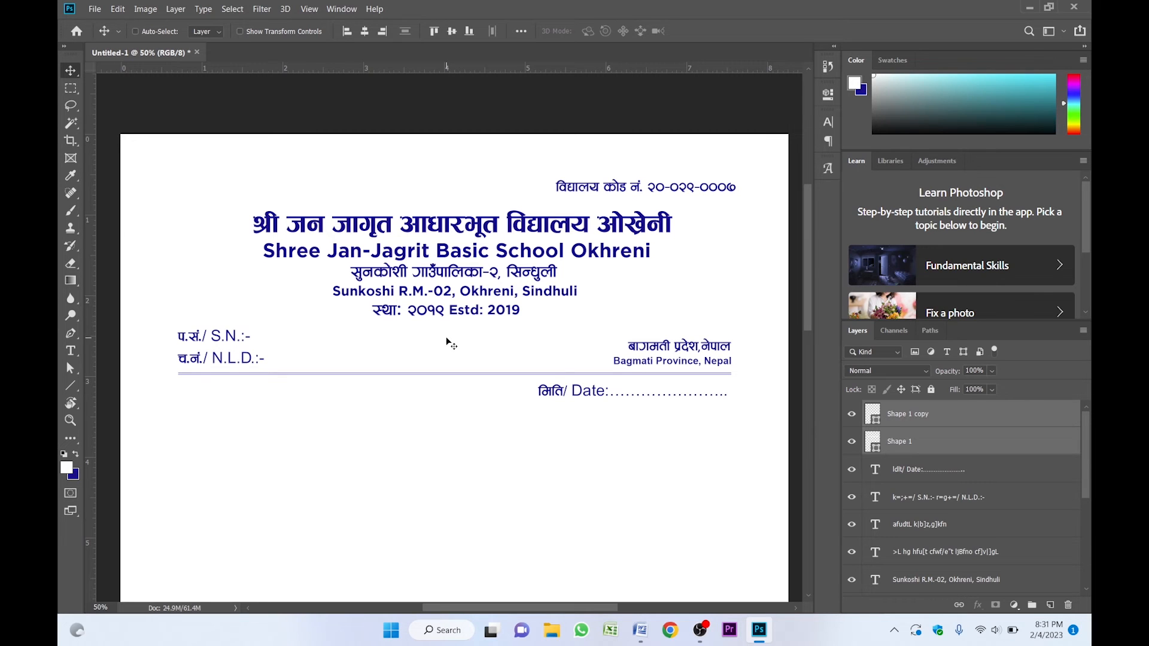
# Open the Logo image from the certificate folder on the Desktop and convert its layer to a smart object
pyautogui.hotkey('ctrl', 'o')
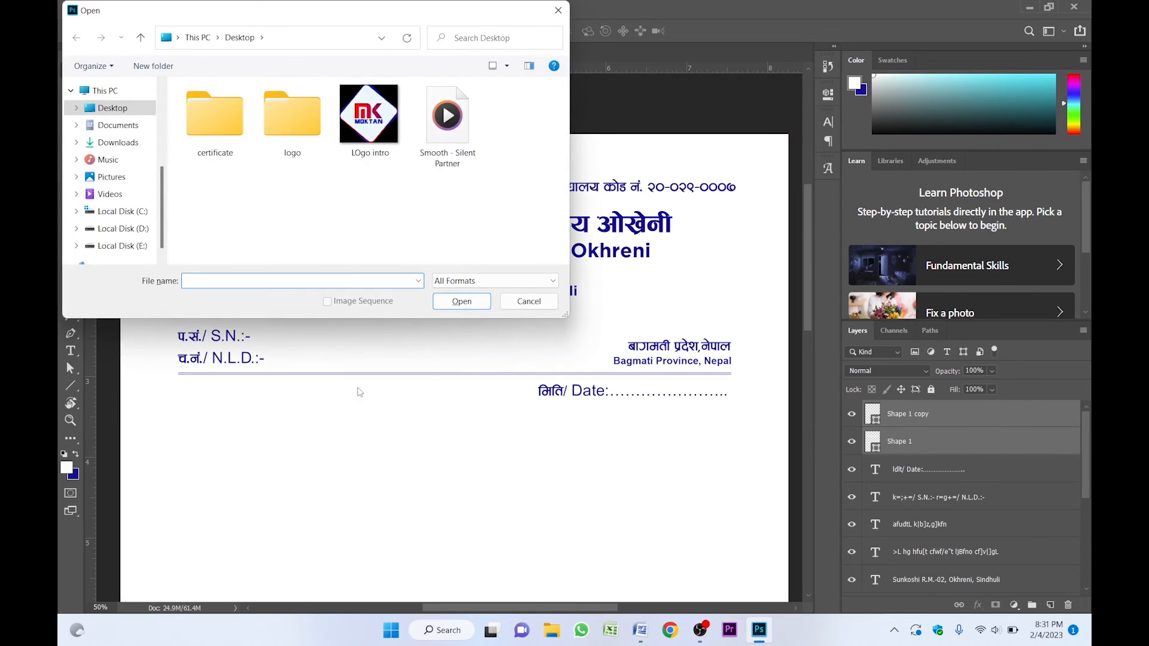
pyautogui.doubleClick(215, 115)
pyautogui.click(299, 122)
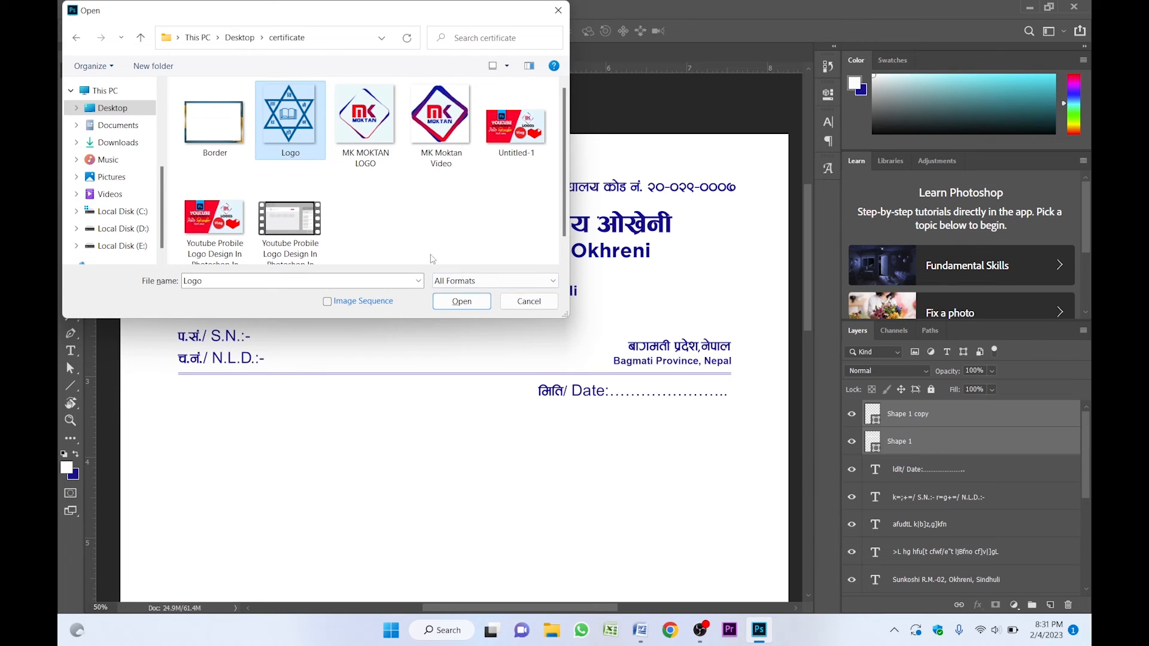
pyautogui.click(462, 302)
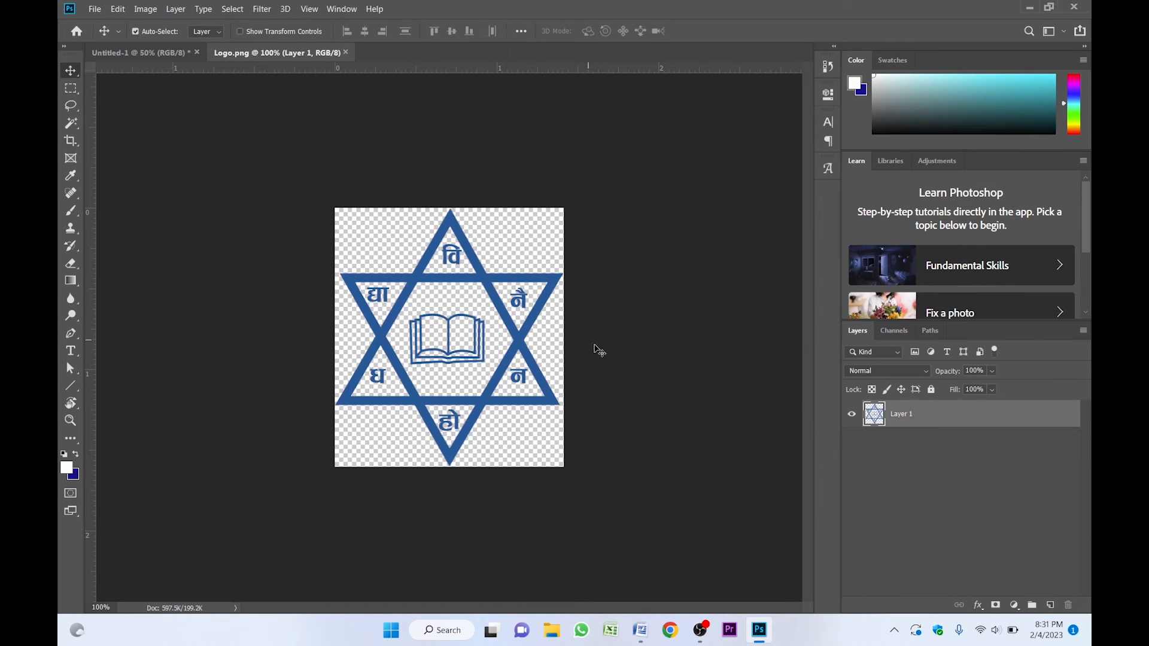
pyautogui.rightClick(947, 417)
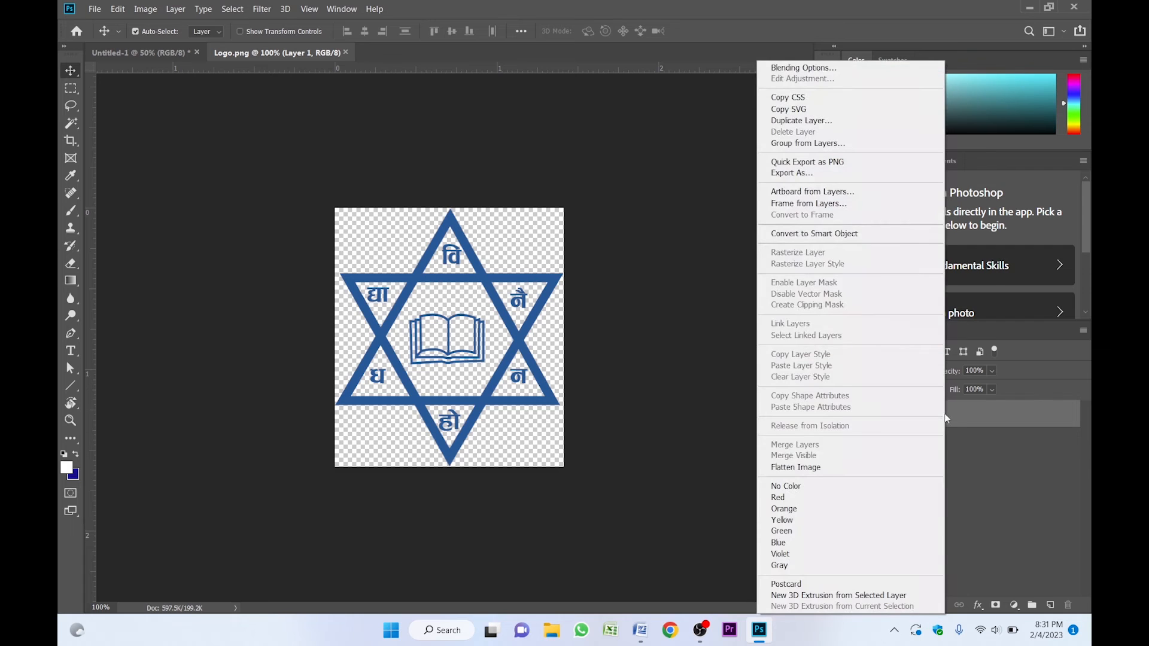
pyautogui.click(828, 233)
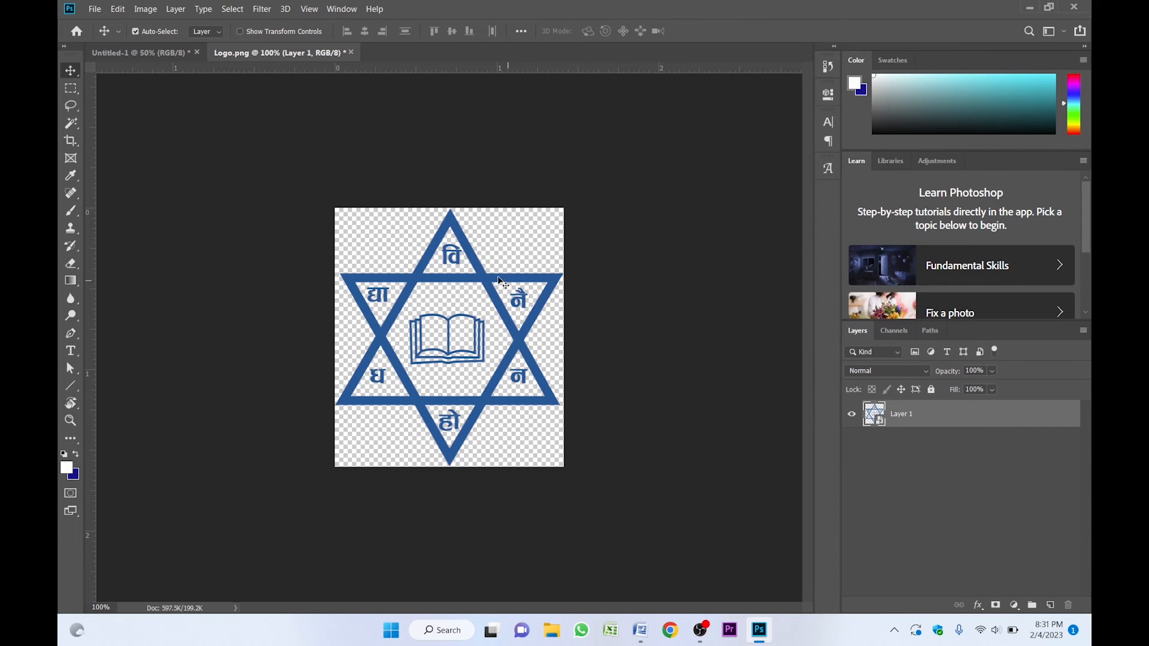
# Bring the logo into the letterhead document and place it beside the start of the school heading
pyautogui.moveTo(502, 281); pyautogui.dragTo(369, 262)
pyautogui.press('z')
pyautogui.doubleClick(233, 243)
pyautogui.press('v')
# Scale the logo down to 57.82% with Free Transform and position it just before the heading text
pyautogui.hotkey('ctrl', 't')
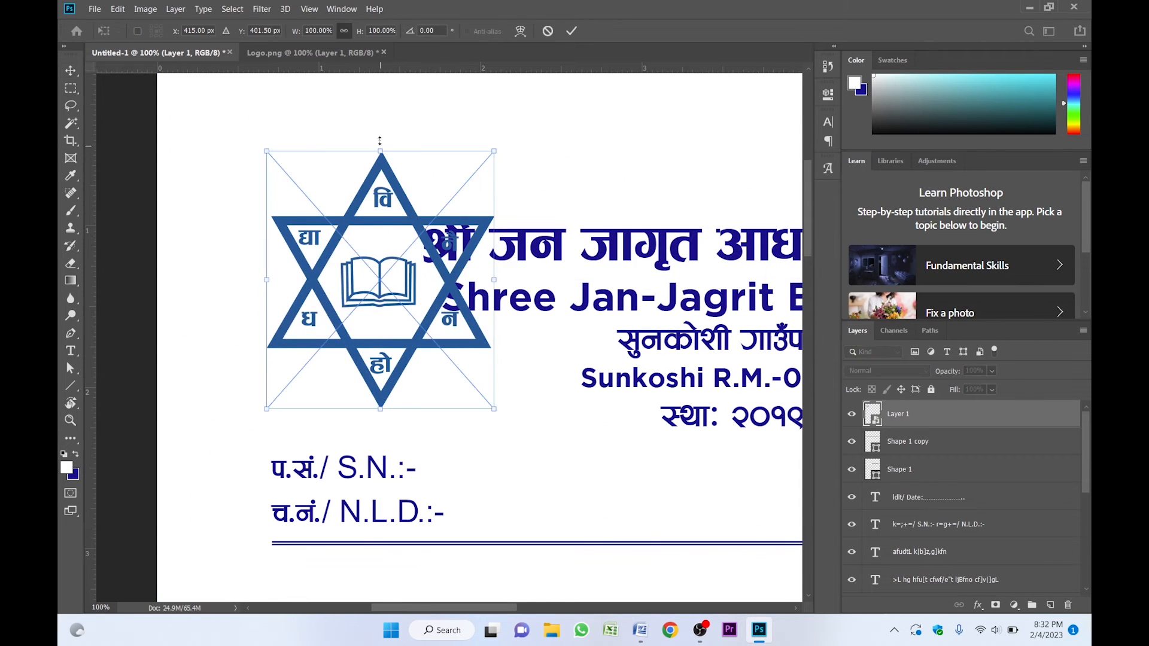
pyautogui.moveTo(381, 150); pyautogui.dragTo(381, 256)
pyautogui.moveTo(382, 305); pyautogui.dragTo(359, 269)
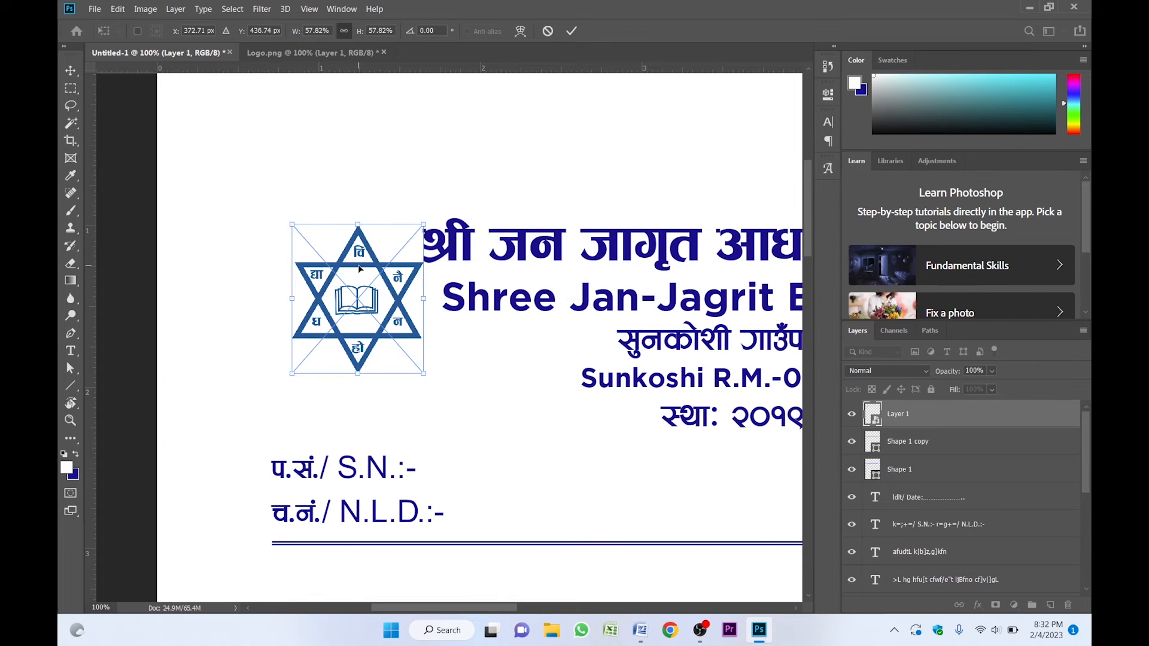
pyautogui.press('Return')
pyautogui.hotkey('ctrl', '-')
pyautogui.hotkey('ctrl', '+')
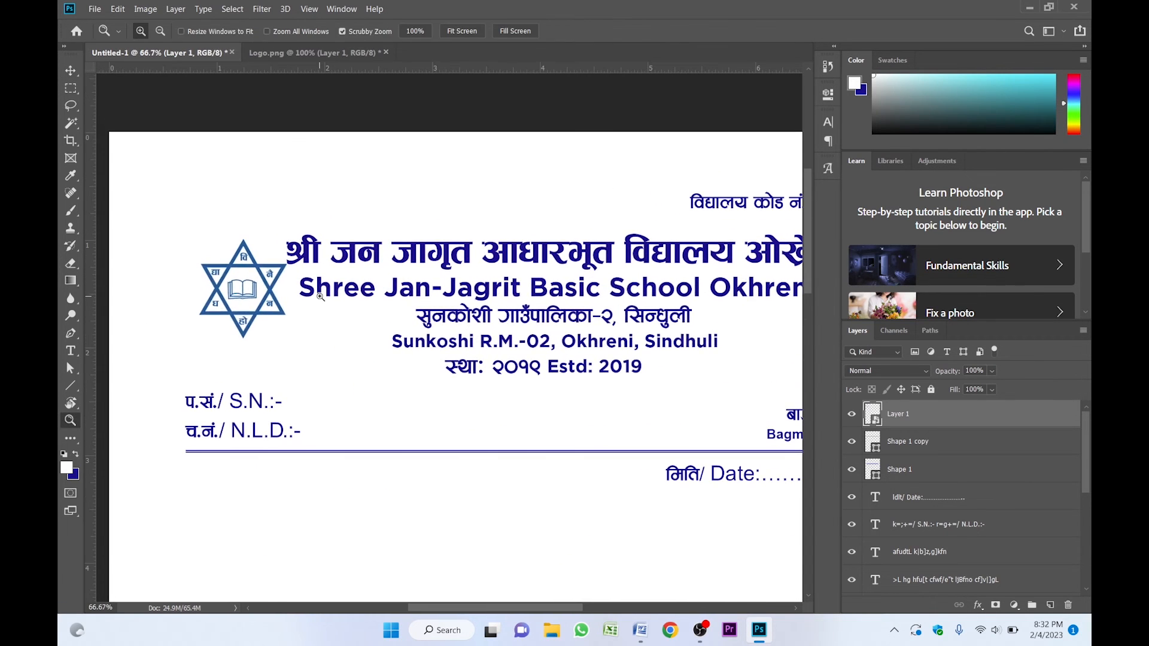
# Shift the school name, address and Nepali establishment texts together to the right, away from the logo
pyautogui.click(461, 208)
pyautogui.moveTo(481, 201); pyautogui.dragTo(471, 371)
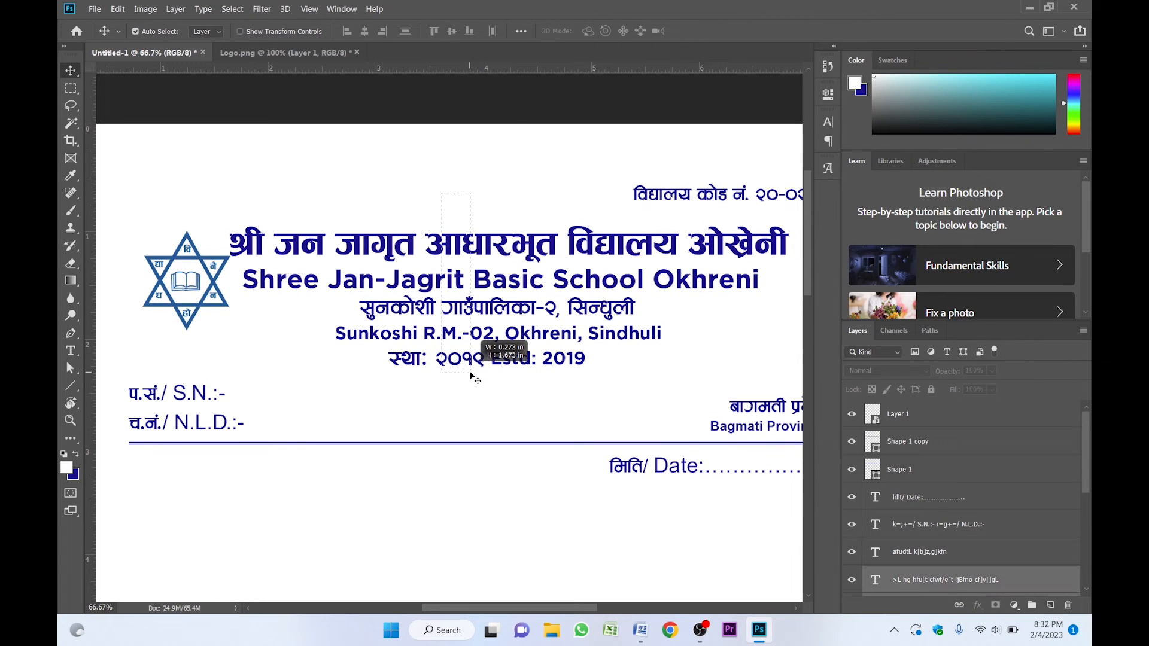
pyautogui.hotkey('shift', 'Right')
pyautogui.hotkey('shift', 'Right')
pyautogui.hotkey('shift', 'Right')
pyautogui.hotkey('shift', 'Right')
pyautogui.hotkey('shift', 'Right')
pyautogui.hotkey('shift', 'Right')
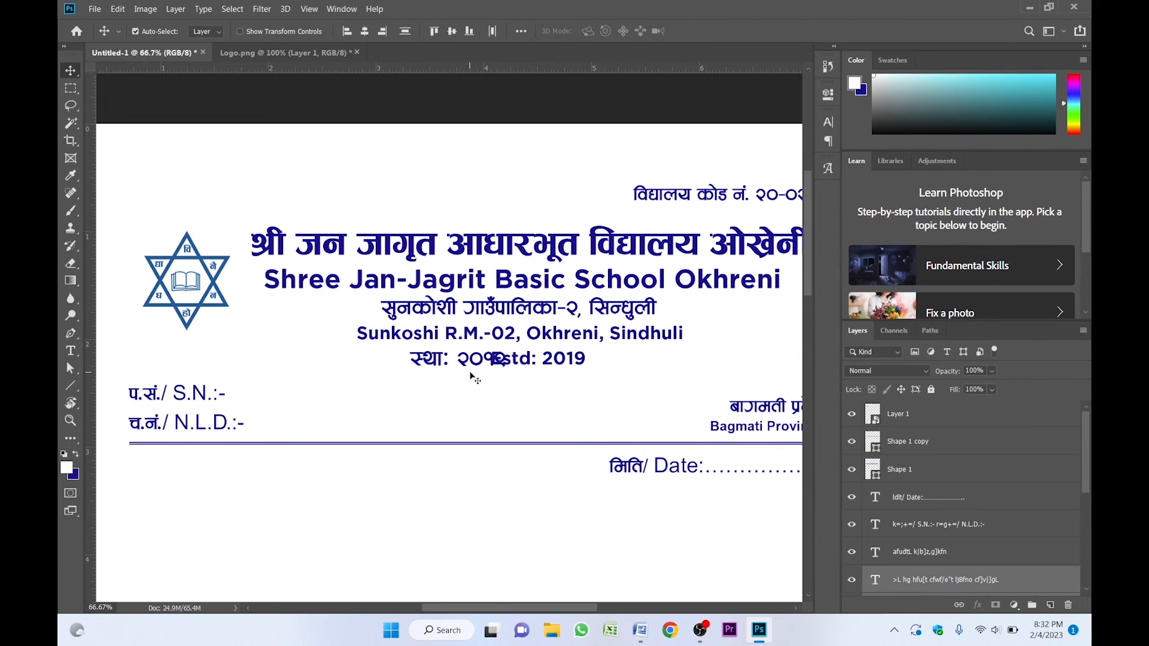
# Shift the "Estd: 2019" text right so it follows the Nepali establishment year
pyautogui.click(548, 362)
pyautogui.hotkey('shift', 'Right')
pyautogui.hotkey('shift', 'Right')
pyautogui.hotkey('shift', 'Right')
pyautogui.hotkey('shift', 'Right')
pyautogui.hotkey('shift', 'Right')
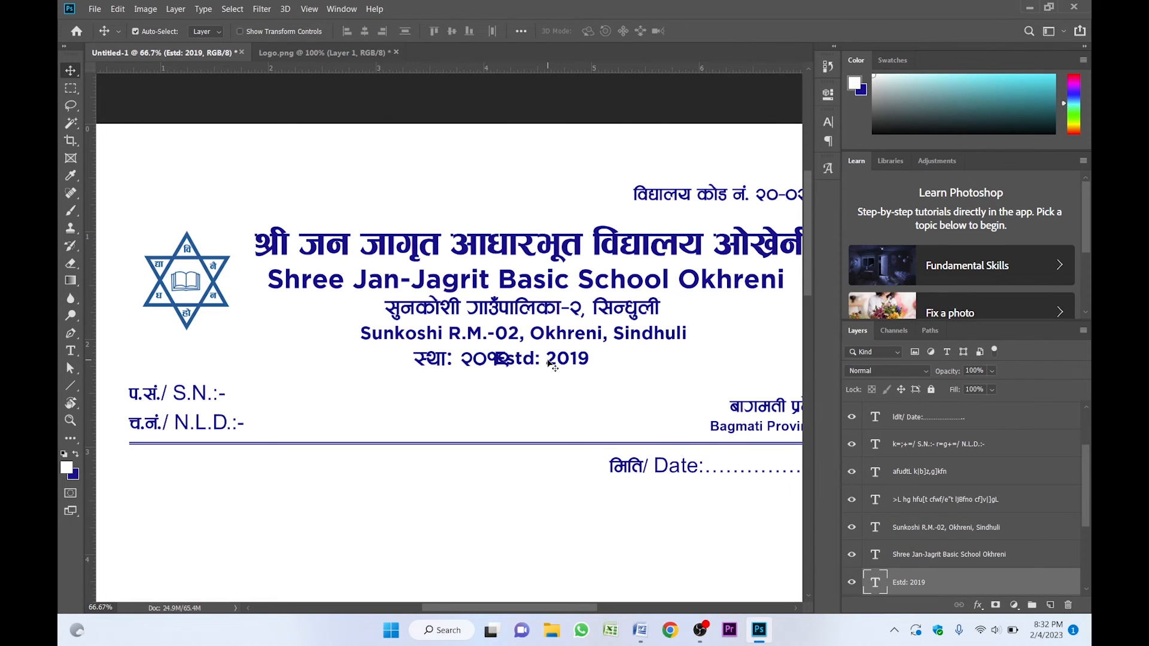
pyautogui.press('z')
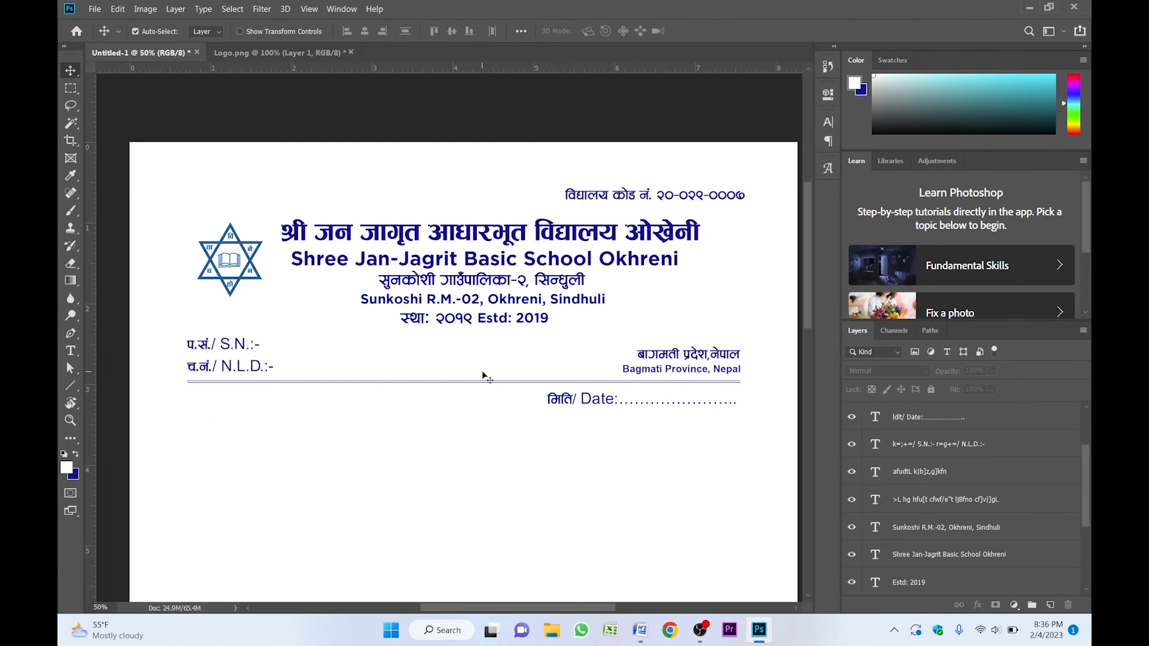
# Add a Color Overlay to the logo layer, sampling the heading's dark blue (#0b008a) as the overlay colour
pyautogui.press('z')
pyautogui.click(304, 314)
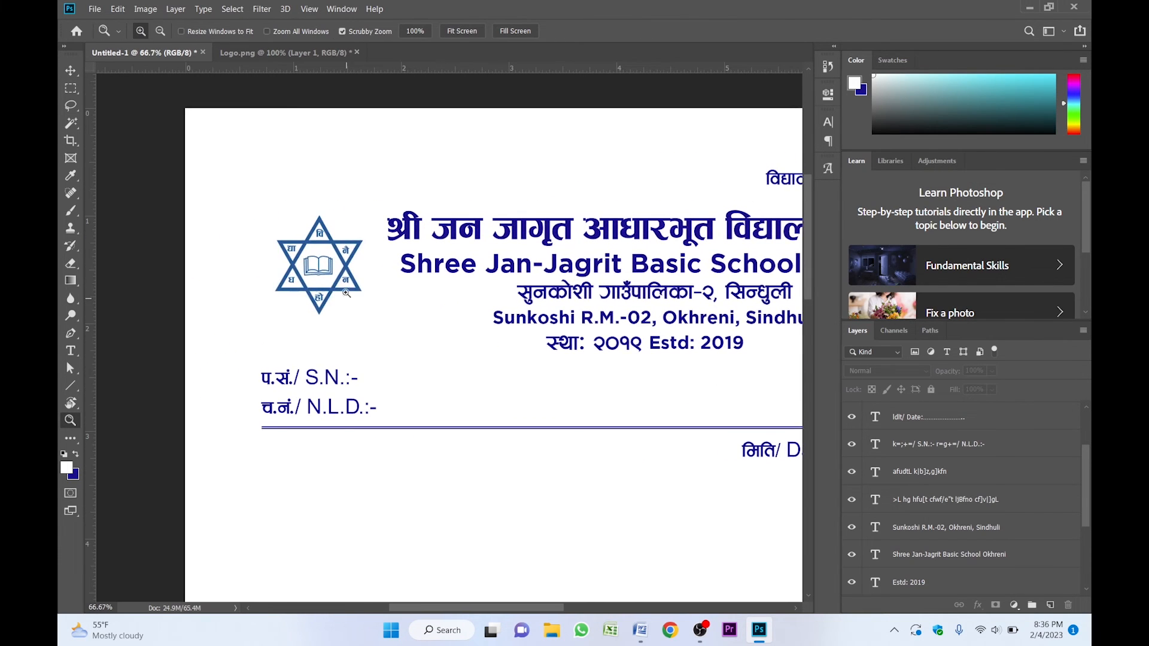
pyautogui.click(334, 276)
pyautogui.click(333, 275)
pyautogui.press('v')
pyautogui.press('z')
pyautogui.keyDown('alt'); pyautogui.click(380, 240); pyautogui.keyUp('alt')
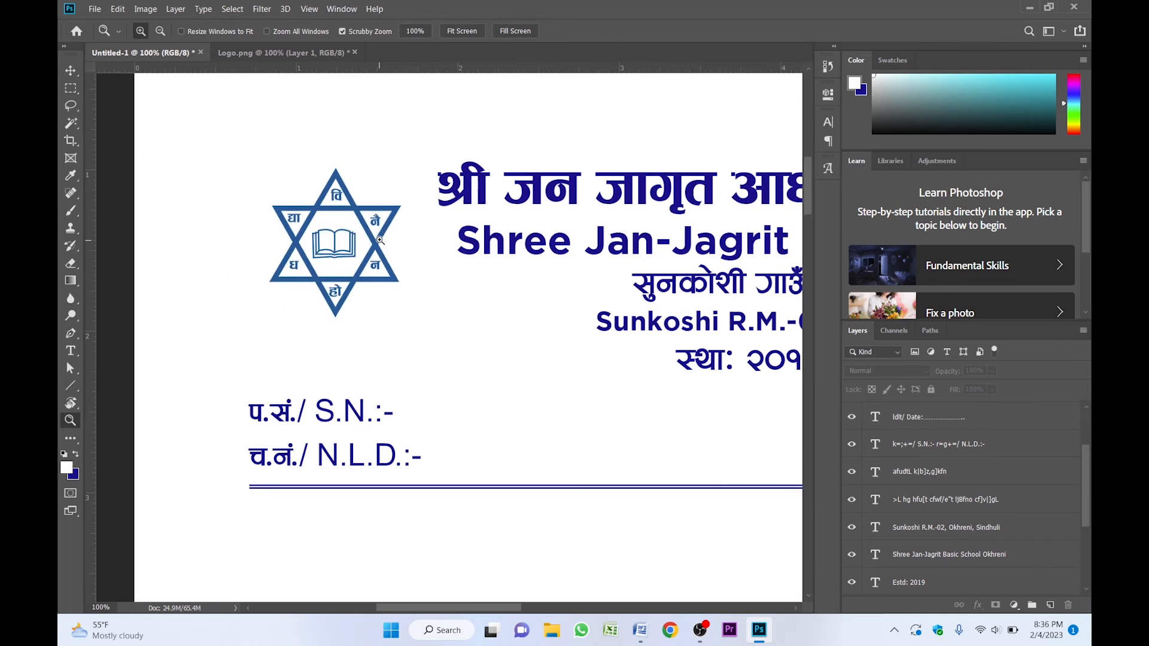
pyautogui.press('v')
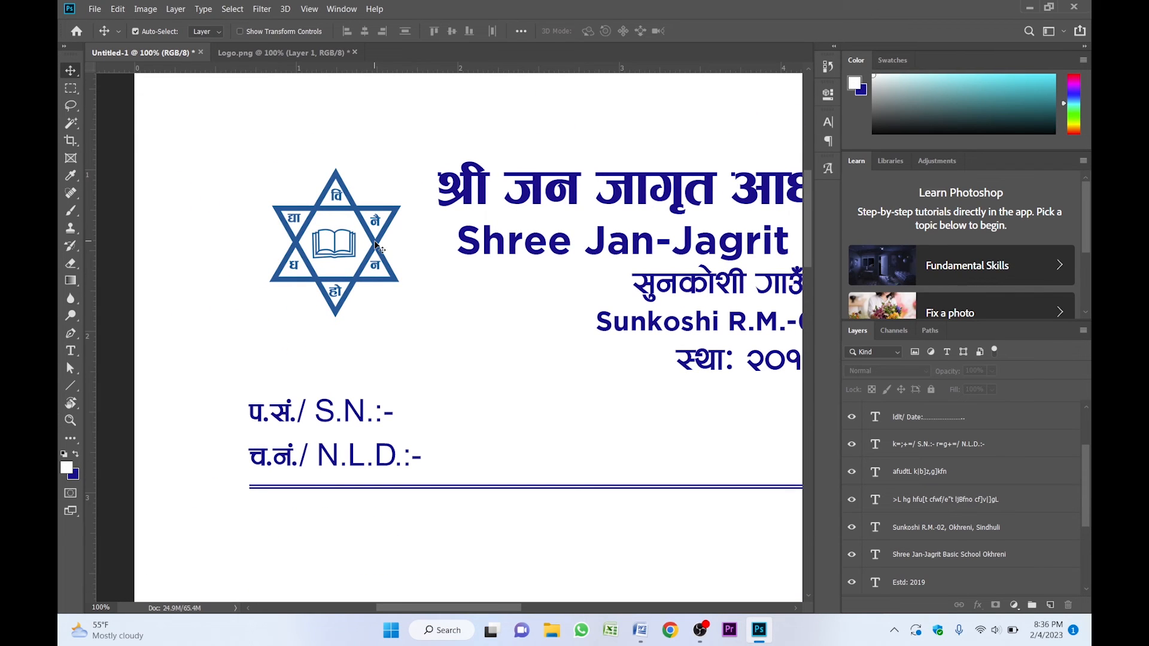
pyautogui.click(374, 242)
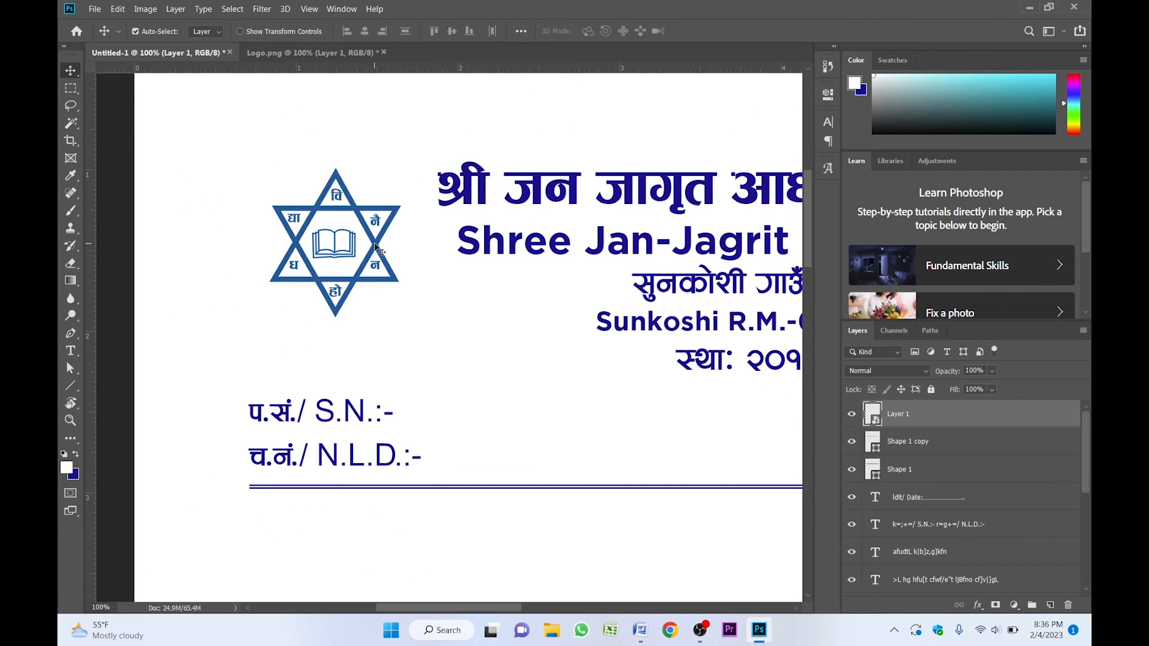
pyautogui.rightClick(930, 415)
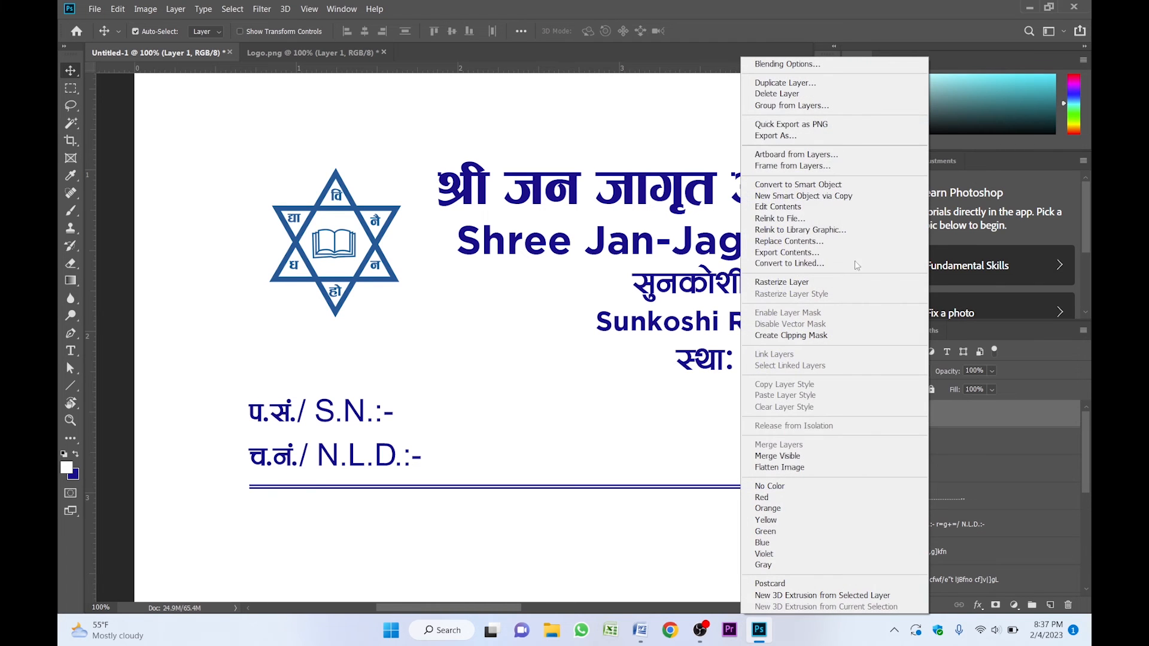
pyautogui.click(783, 64)
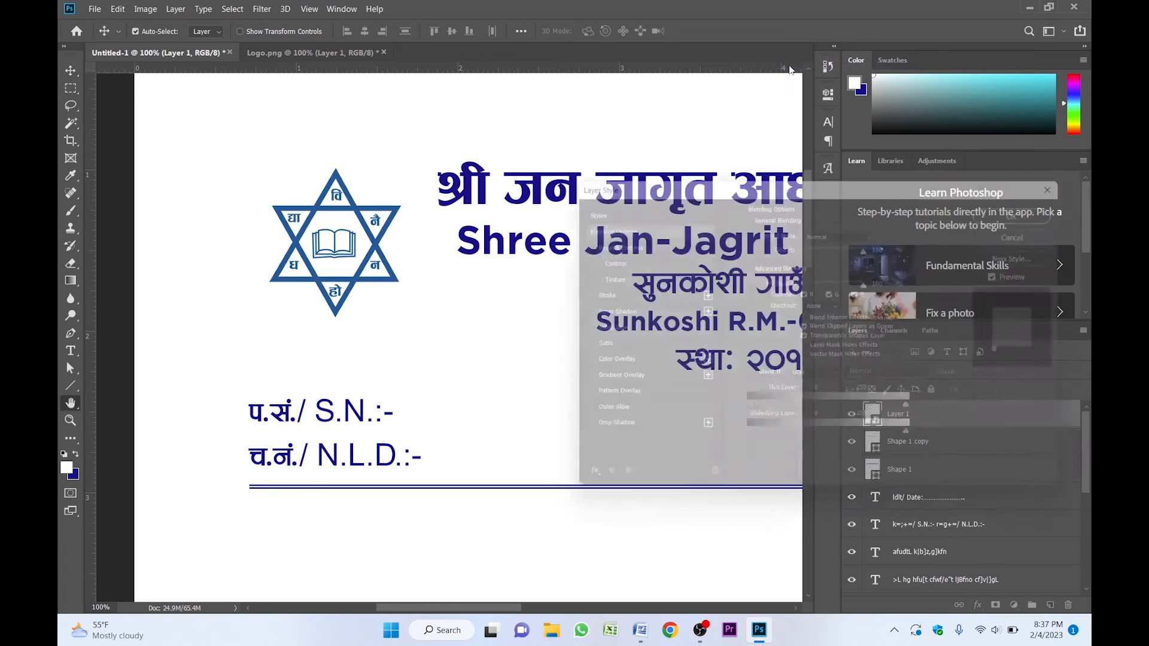
pyautogui.click(622, 362)
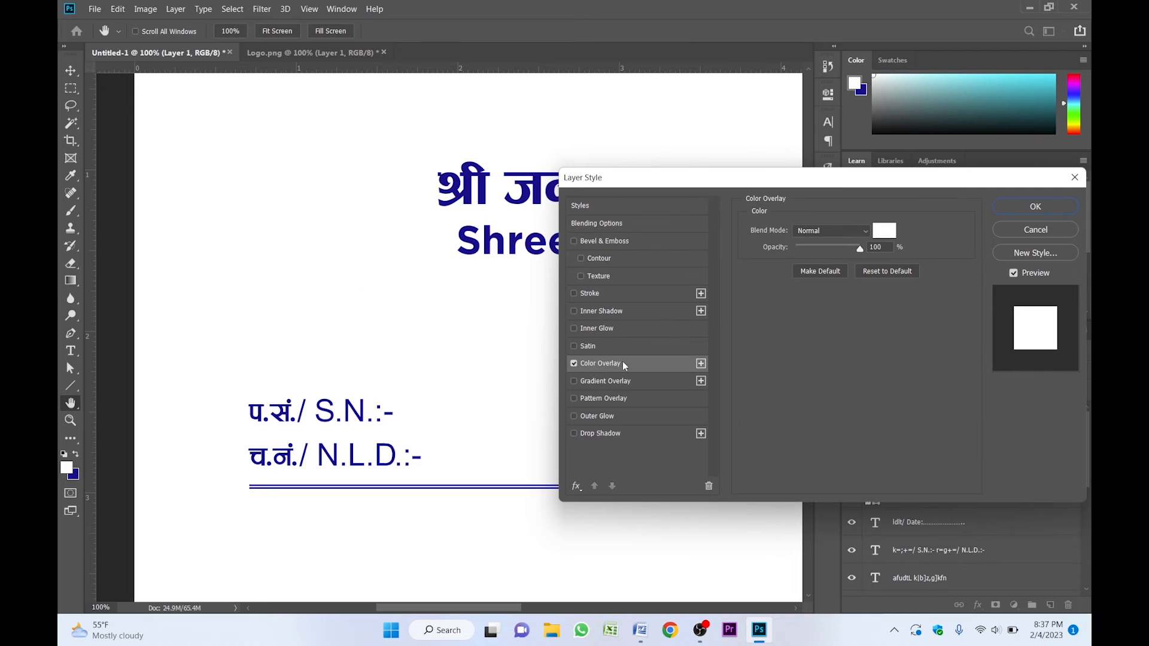
pyautogui.click(885, 232)
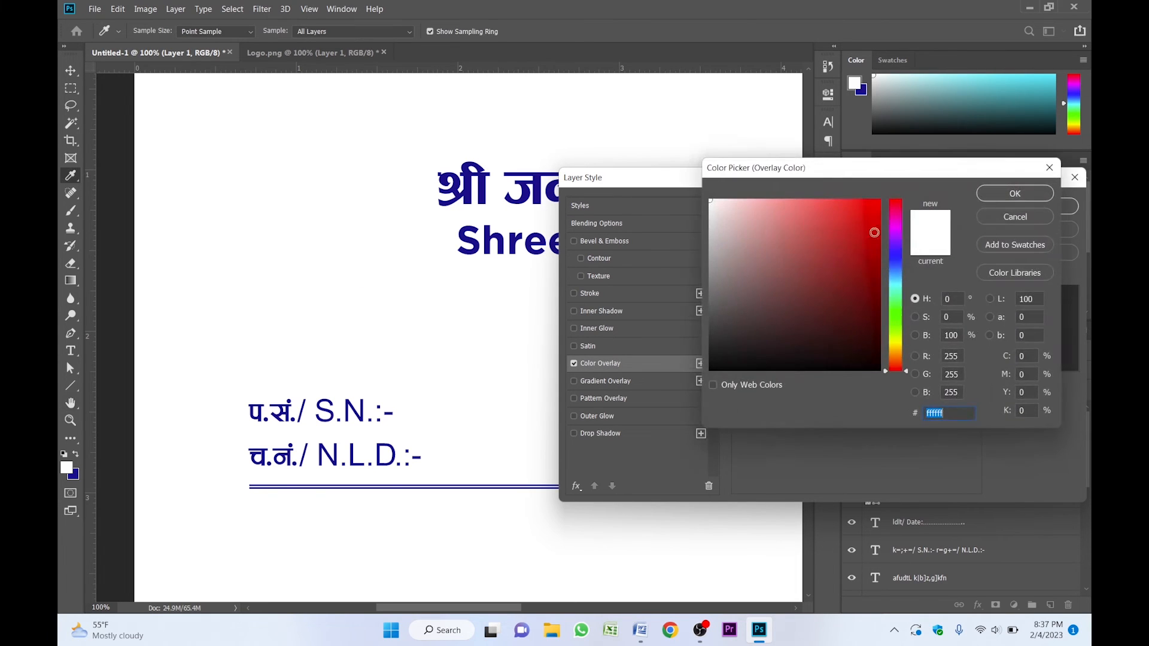
pyautogui.click(486, 181)
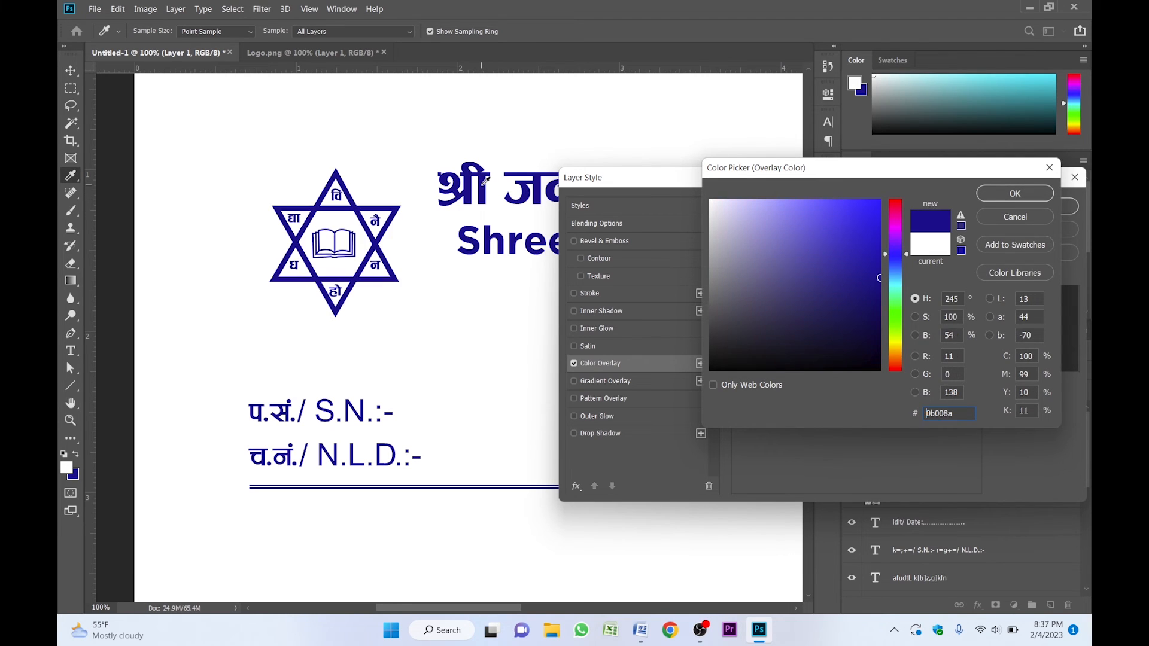
pyautogui.click(1009, 195)
pyautogui.click(1029, 206)
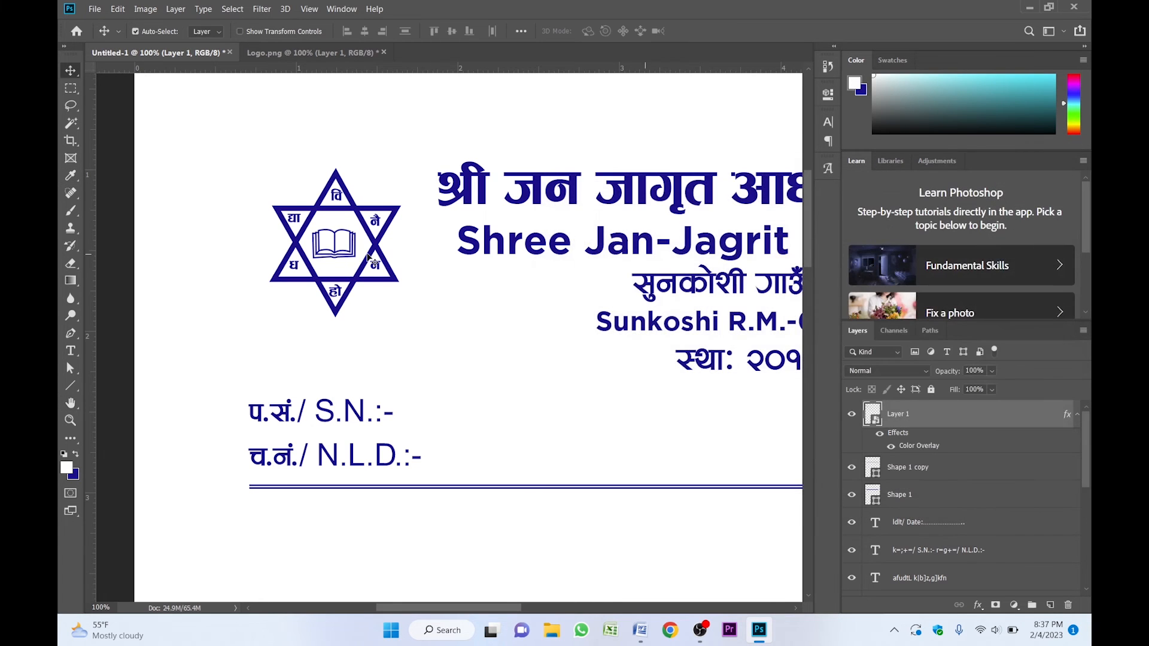
# Enlarge the logo to 65.56% with Free Transform and reposition it beside the heading
pyautogui.moveTo(362, 225); pyautogui.dragTo(335, 251)
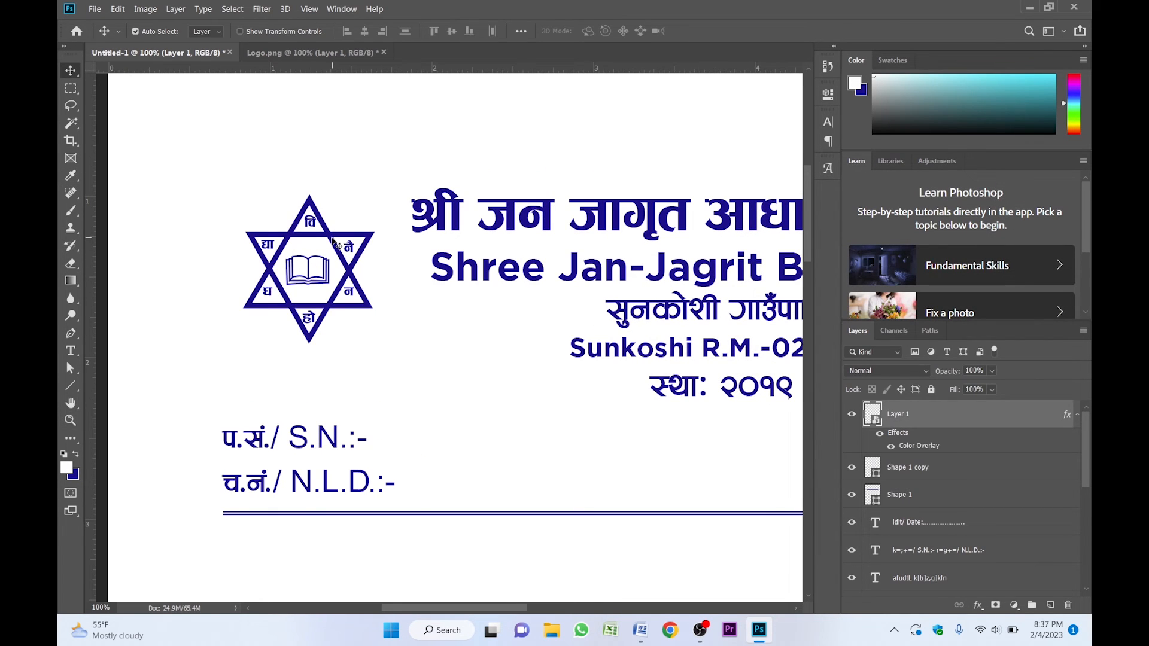
pyautogui.hotkey('ctrl', 't')
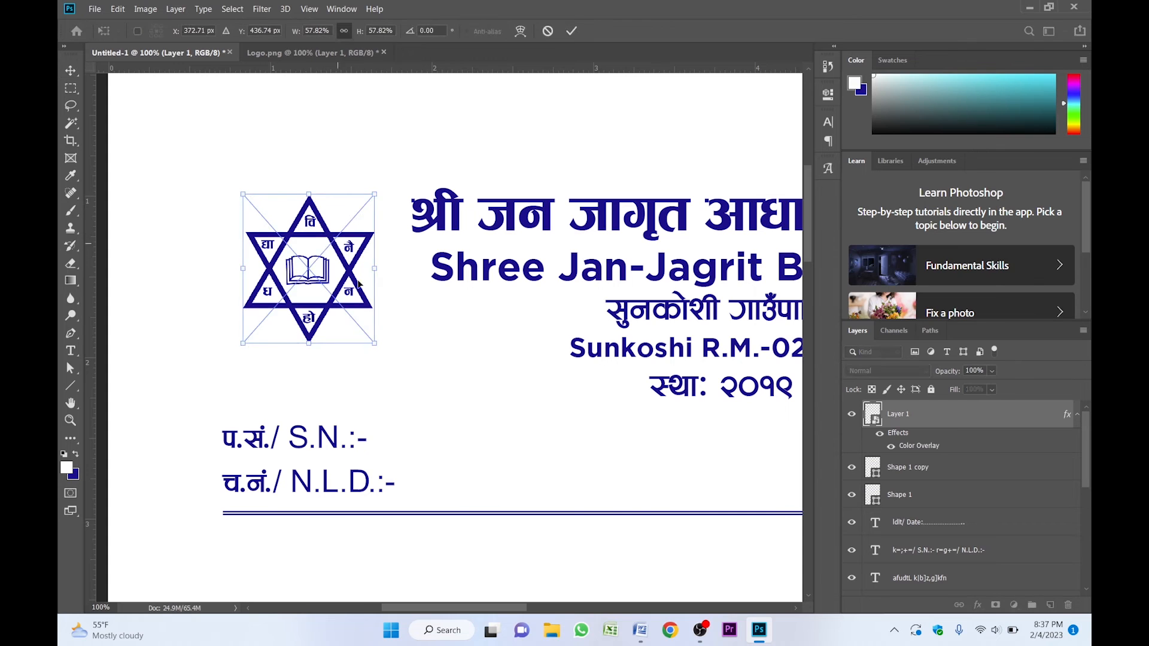
pyautogui.moveTo(377, 345); pyautogui.dragTo(392, 363)
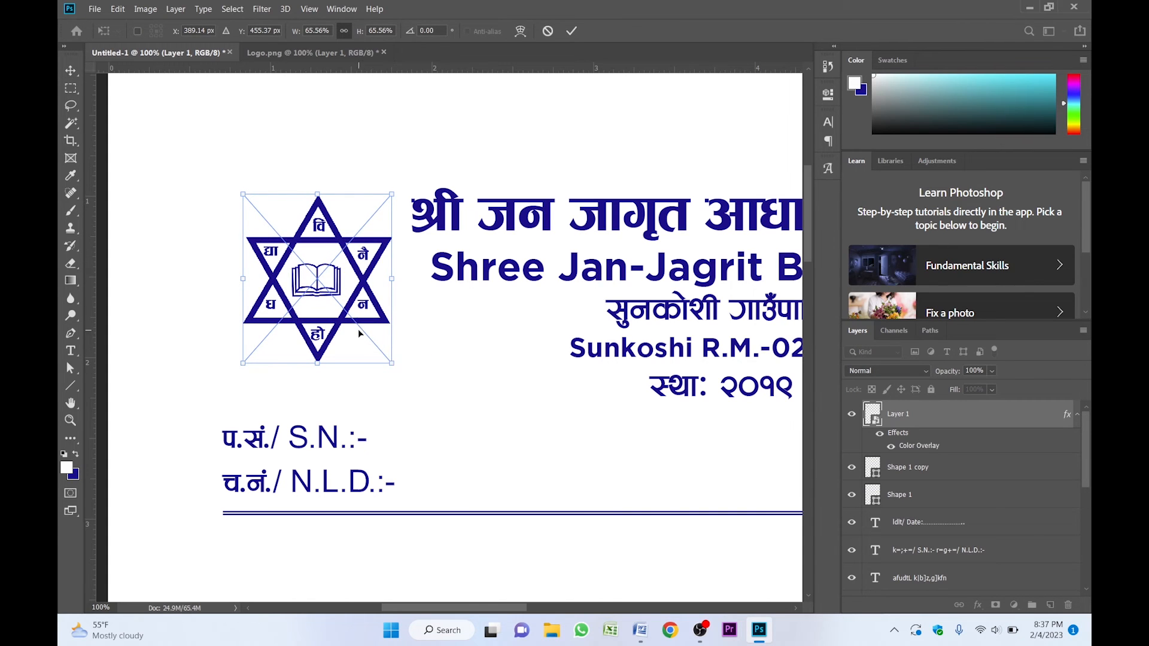
pyautogui.moveTo(358, 330); pyautogui.dragTo(378, 280)
pyautogui.press('Return')
pyautogui.press('z')
pyautogui.keyDown('alt'); pyautogui.click(360, 322); pyautogui.keyUp('alt')
pyautogui.keyDown('alt'); pyautogui.click(359, 323); pyautogui.keyUp('alt')
# Select both dividing lines and stretch their height to 200% with Free Transform
pyautogui.press('v')
pyautogui.click(373, 273)
pyautogui.moveTo(368, 237); pyautogui.dragTo(485, 299)
pyautogui.hotkey('ctrl', 't')
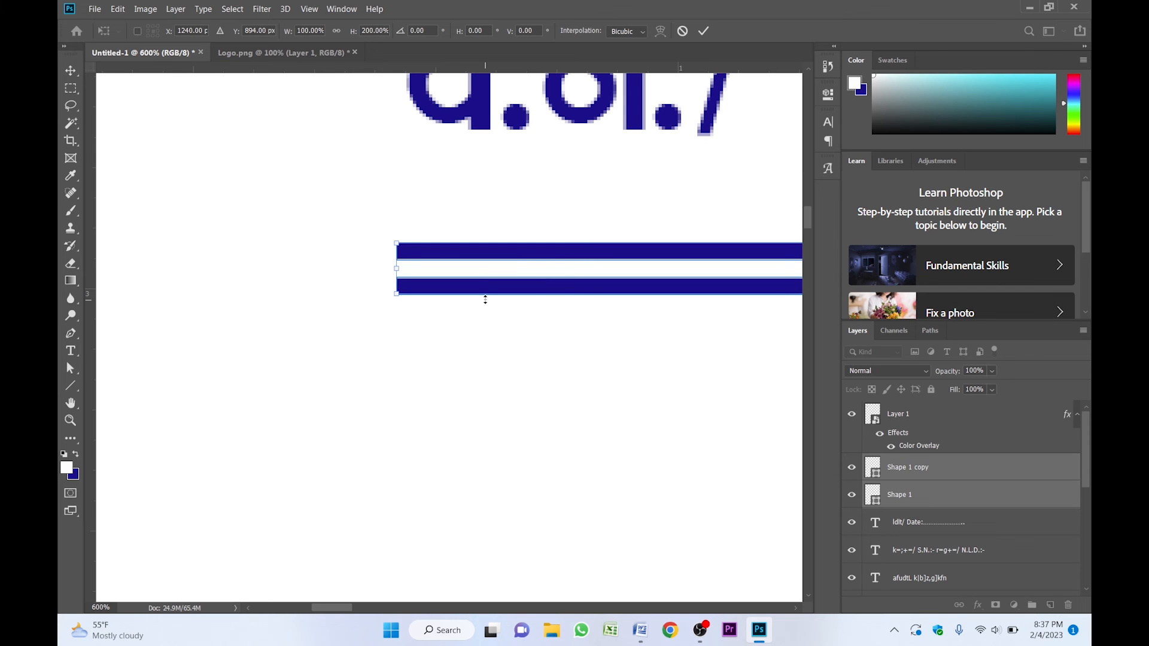
pyautogui.press('Return')
# Nudge the lower dividing line up slightly to narrow the gap between the two lines
pyautogui.press('z')
pyautogui.keyDown('alt'); pyautogui.click(490, 280); pyautogui.keyUp('alt')
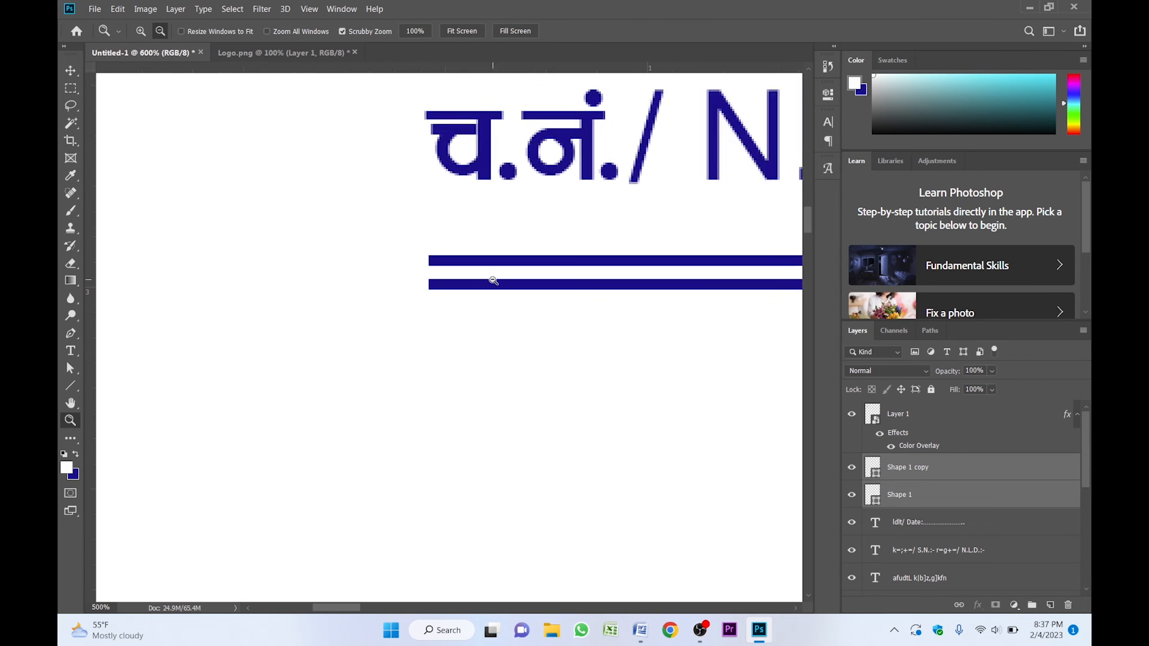
pyautogui.keyDown('alt'); pyautogui.click(490, 277); pyautogui.keyUp('alt')
pyautogui.keyDown('alt'); pyautogui.click(492, 280); pyautogui.keyUp('alt')
pyautogui.keyDown('alt'); pyautogui.click(493, 281); pyautogui.keyUp('alt')
pyautogui.keyDown('alt'); pyautogui.click(494, 281); pyautogui.keyUp('alt')
pyautogui.moveTo(634, 265); pyautogui.dragTo(433, 270)
pyautogui.moveTo(541, 280); pyautogui.dragTo(397, 289)
pyautogui.press('v')
pyautogui.scroll(5, 459, 310)
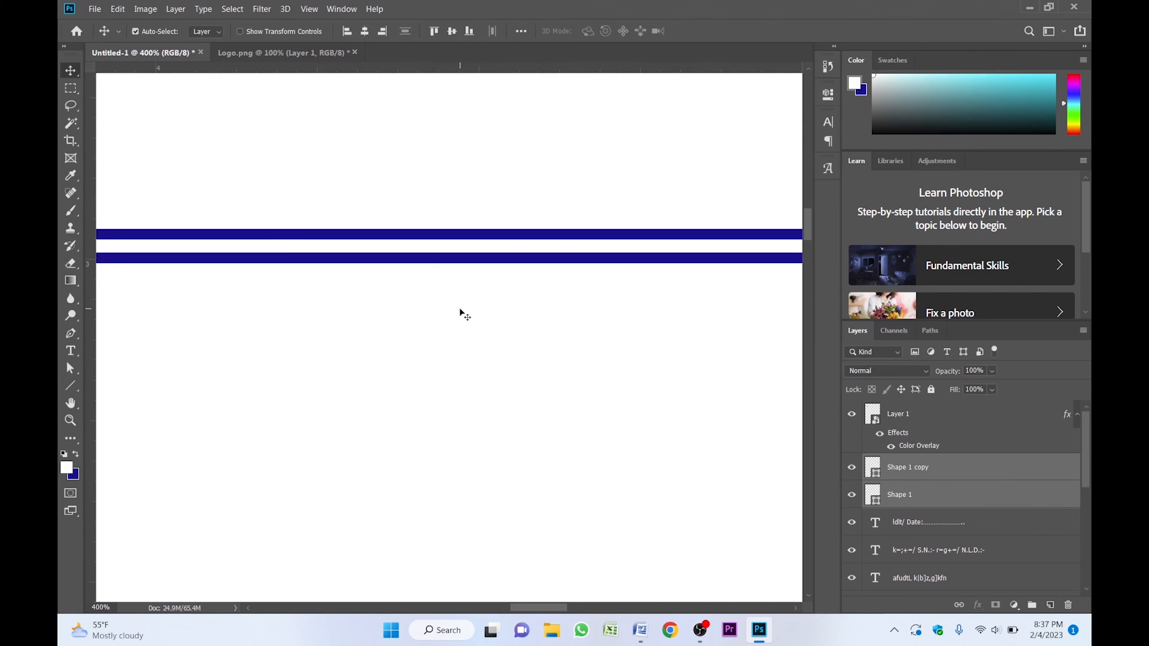
pyautogui.click(419, 259)
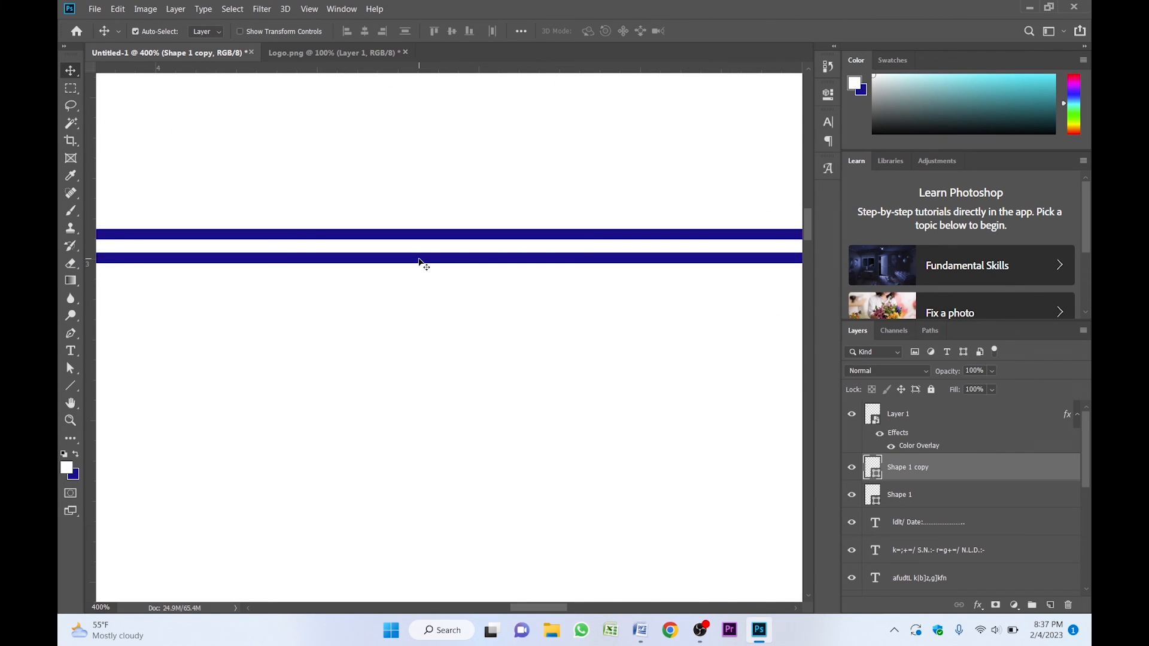
pyautogui.press('Up')
pyautogui.press('Up')
# Align the right edges of the date text and the two dividing lines
pyautogui.press('z')
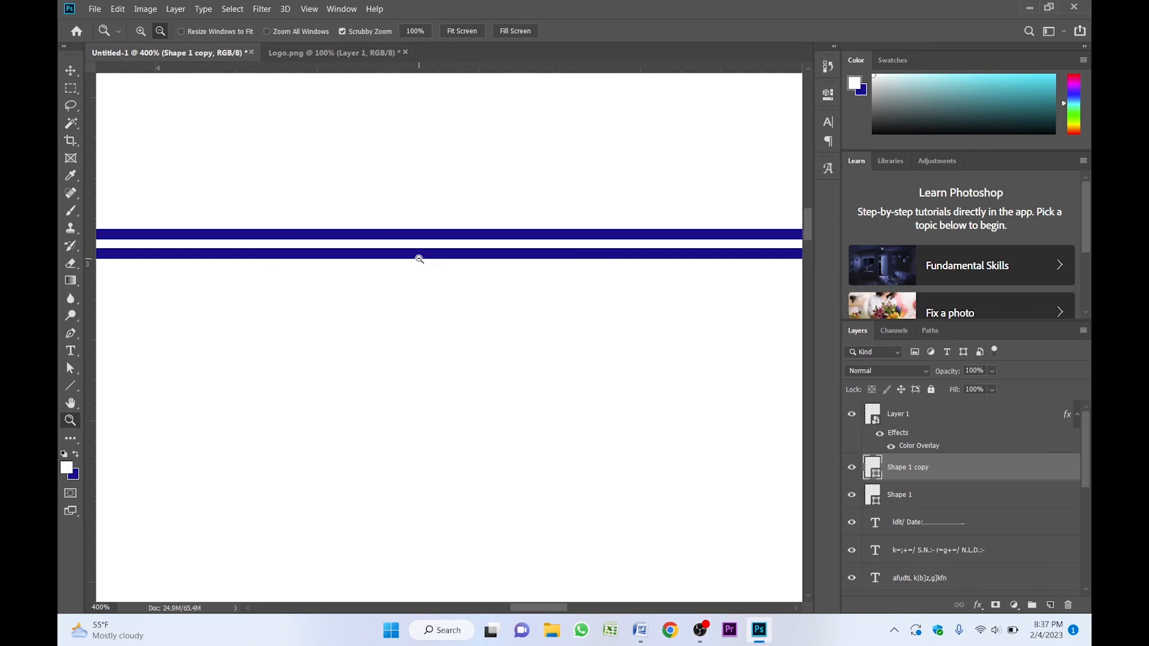
pyautogui.scroll(-3, 419, 259)
pyautogui.moveTo(696, 260); pyautogui.dragTo(444, 266)
pyautogui.click(543, 267)
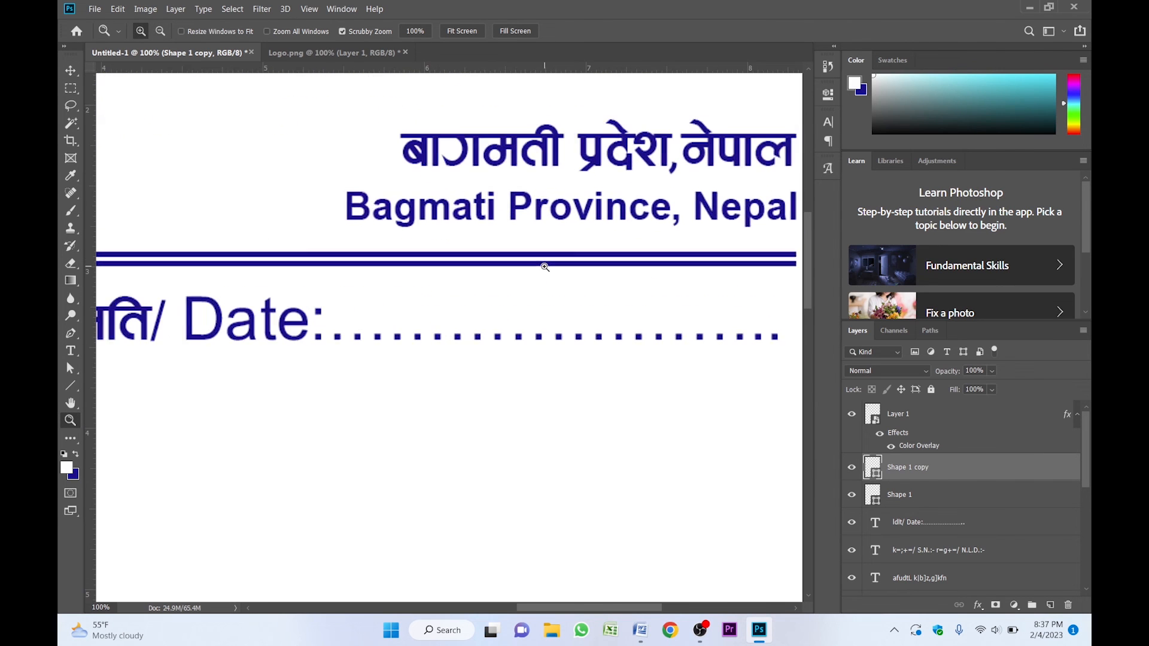
pyautogui.press('v')
pyautogui.moveTo(101, 336); pyautogui.dragTo(371, 284)
pyautogui.click(385, 315)
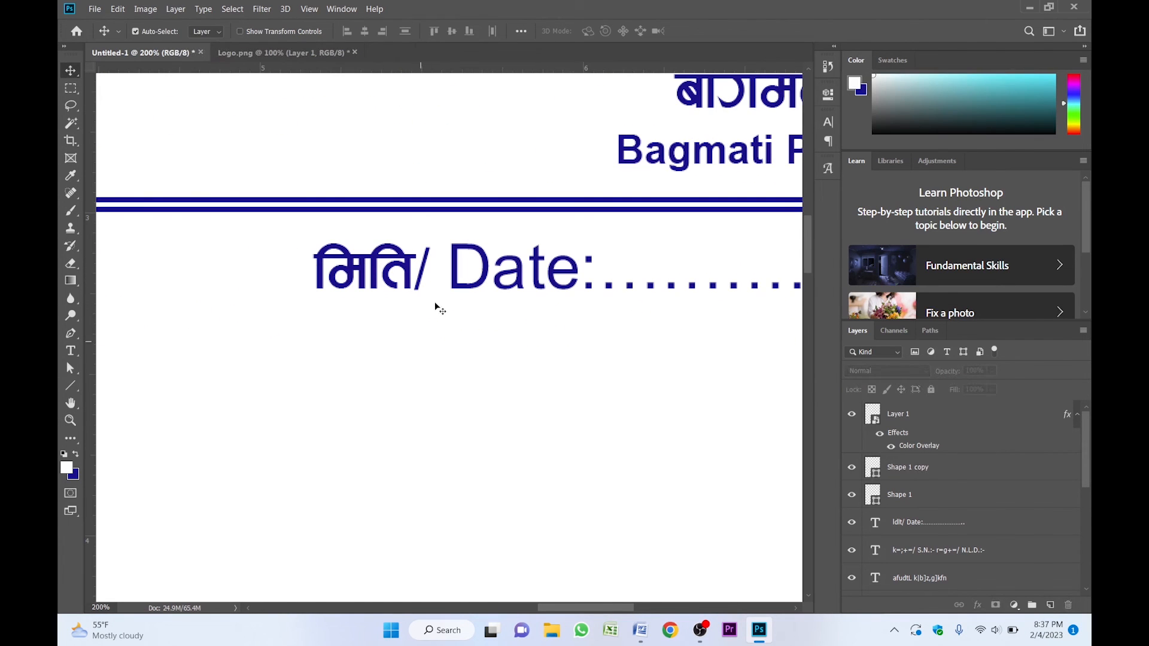
pyautogui.scroll(-2, 435, 306)
pyautogui.moveTo(426, 319); pyautogui.dragTo(412, 229)
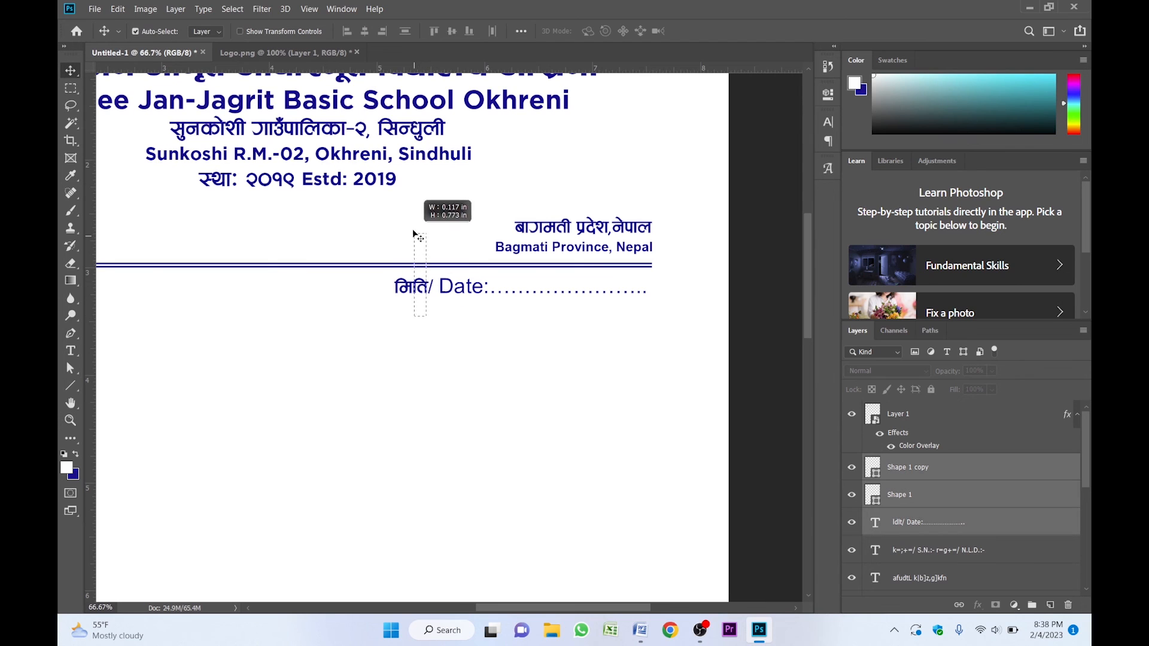
pyautogui.click(385, 31)
pyautogui.click(569, 393)
pyautogui.scroll(-1, 526, 341)
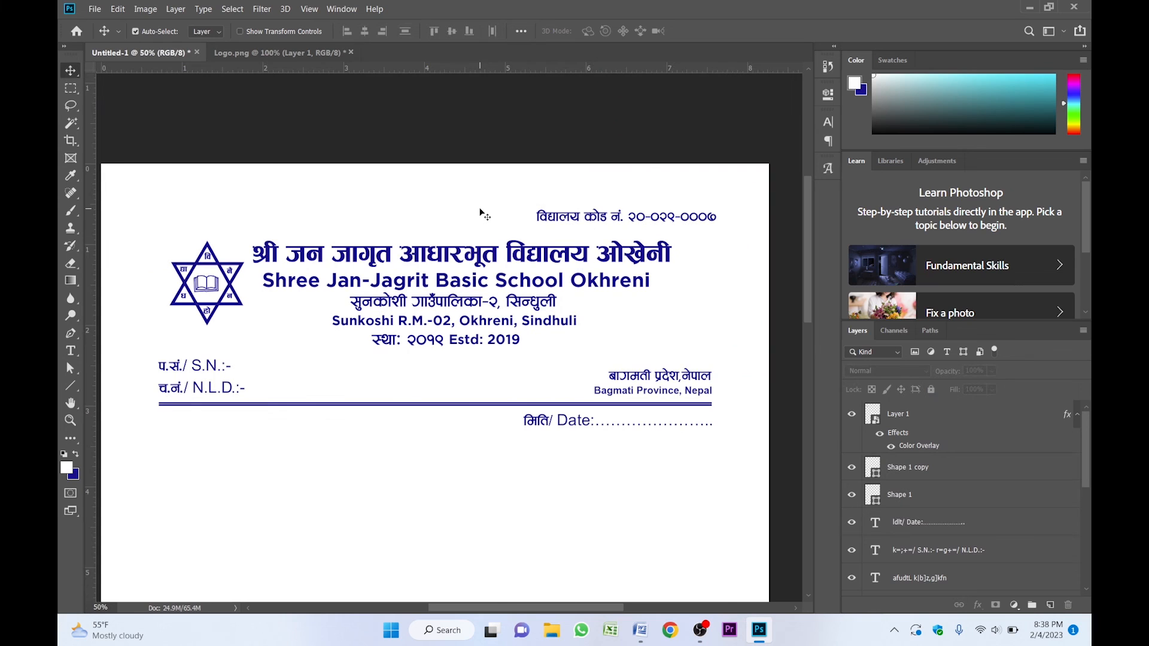
# Shift the school code text above the heading to the left
pyautogui.click(569, 219)
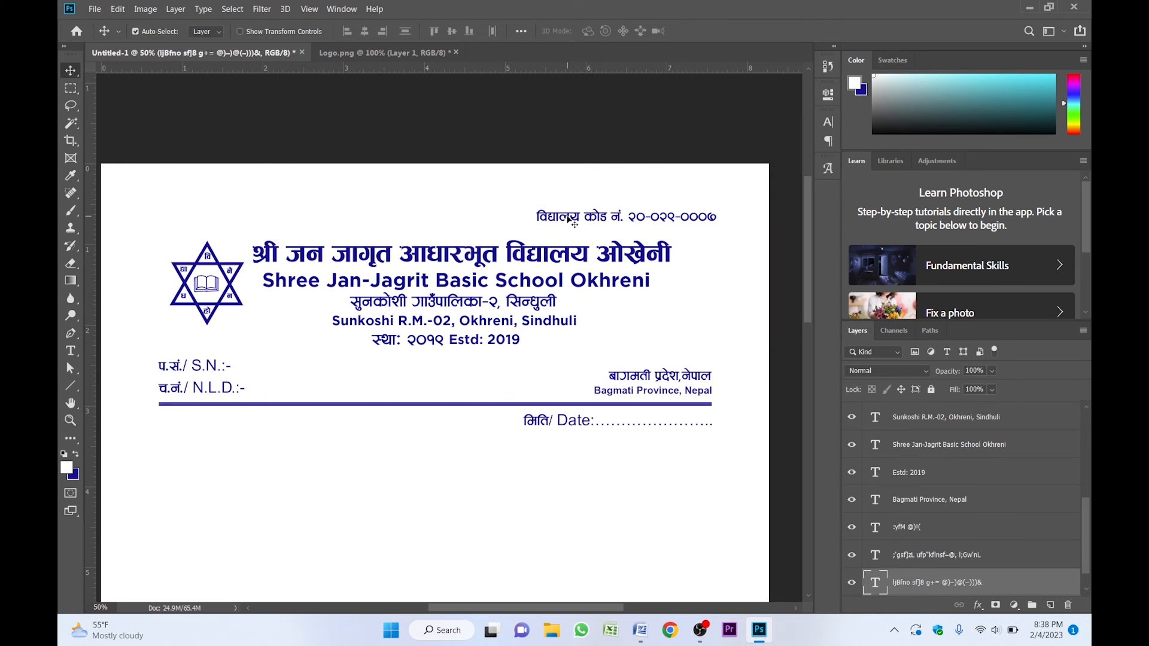
pyautogui.hotkey('shift', 'Left')
pyautogui.hotkey('shift', 'Left')
pyautogui.hotkey('shift', 'Left')
pyautogui.hotkey('shift', 'Left')
pyautogui.hotkey('shift', 'Left')
pyautogui.hotkey('shift', 'Left')
pyautogui.hotkey('shift', 'Left')
pyautogui.hotkey('shift', 'Left')
pyautogui.hotkey('shift', 'Left')
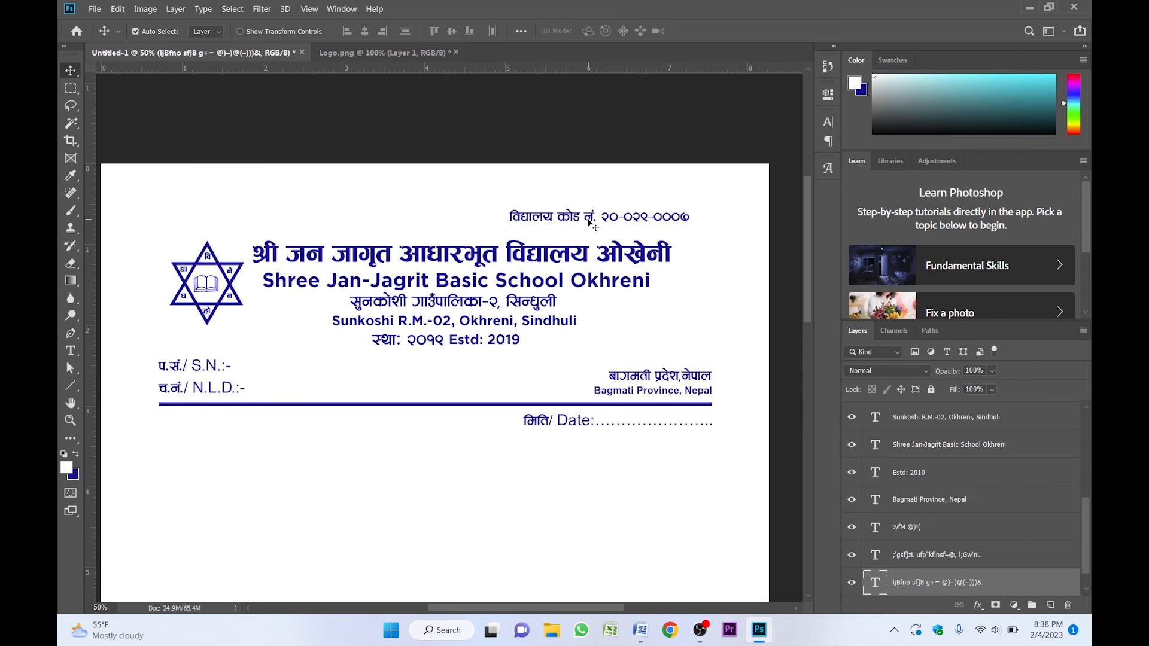
# Nudge the school code text down a little, closer to the Nepali school name
pyautogui.press('Down')
pyautogui.press('Down')
pyautogui.press('Down')
pyautogui.press('Down')
pyautogui.press('Down')
pyautogui.press('Down')
pyautogui.press('Down')
pyautogui.press('Down')
pyautogui.press('Down')
pyautogui.press('Down')
pyautogui.press('Down')
pyautogui.press('Down')
pyautogui.press('Down')
pyautogui.press('Down')
pyautogui.press('Down')
pyautogui.press('Down')
pyautogui.press('Down')
pyautogui.press('Down')
pyautogui.press('Down')
pyautogui.press('Down')
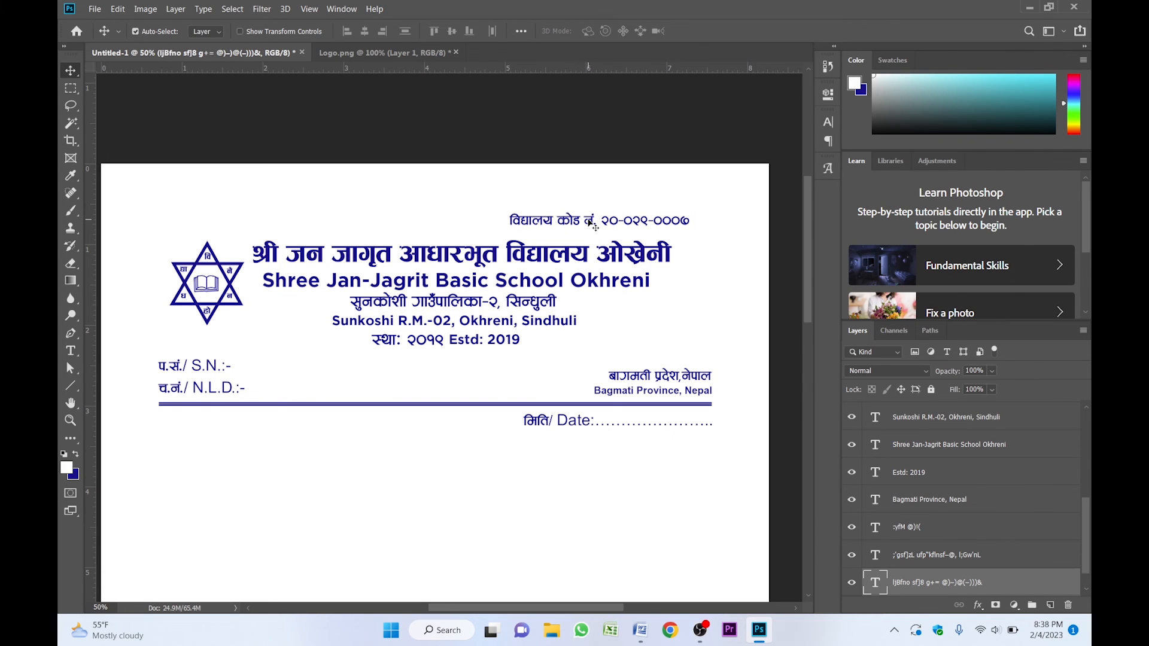
# Align the right edge of the school code text with the Nepali province text
pyautogui.scroll(1, 662, 283)
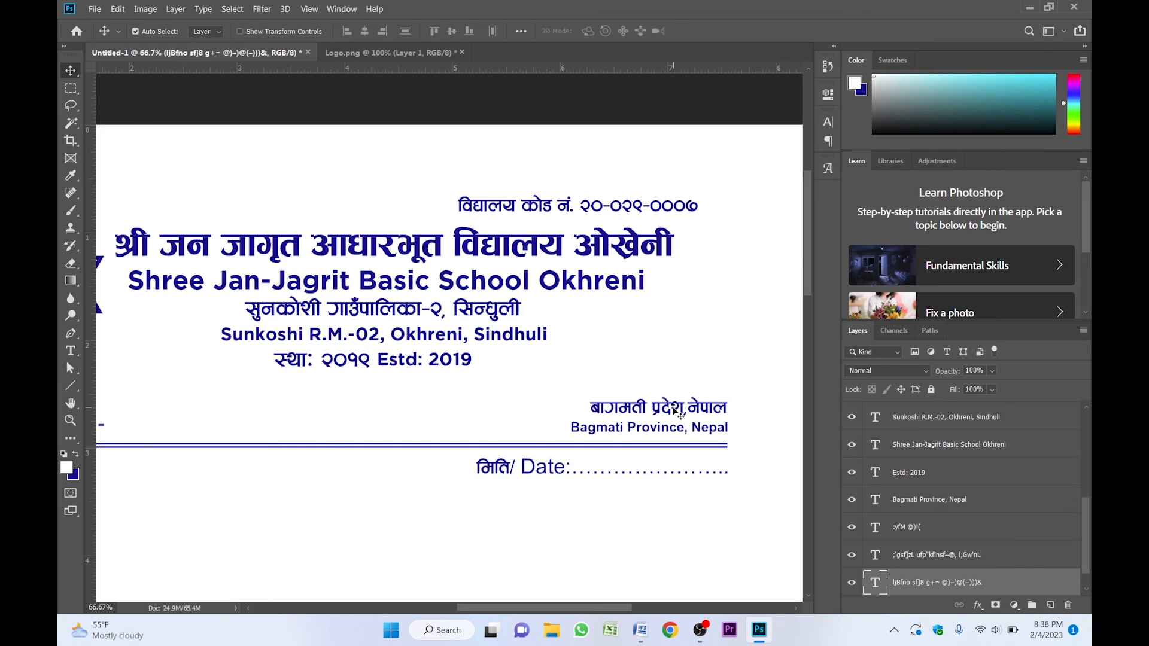
pyautogui.keyDown('shift'); pyautogui.click(673, 408); pyautogui.keyUp('shift')
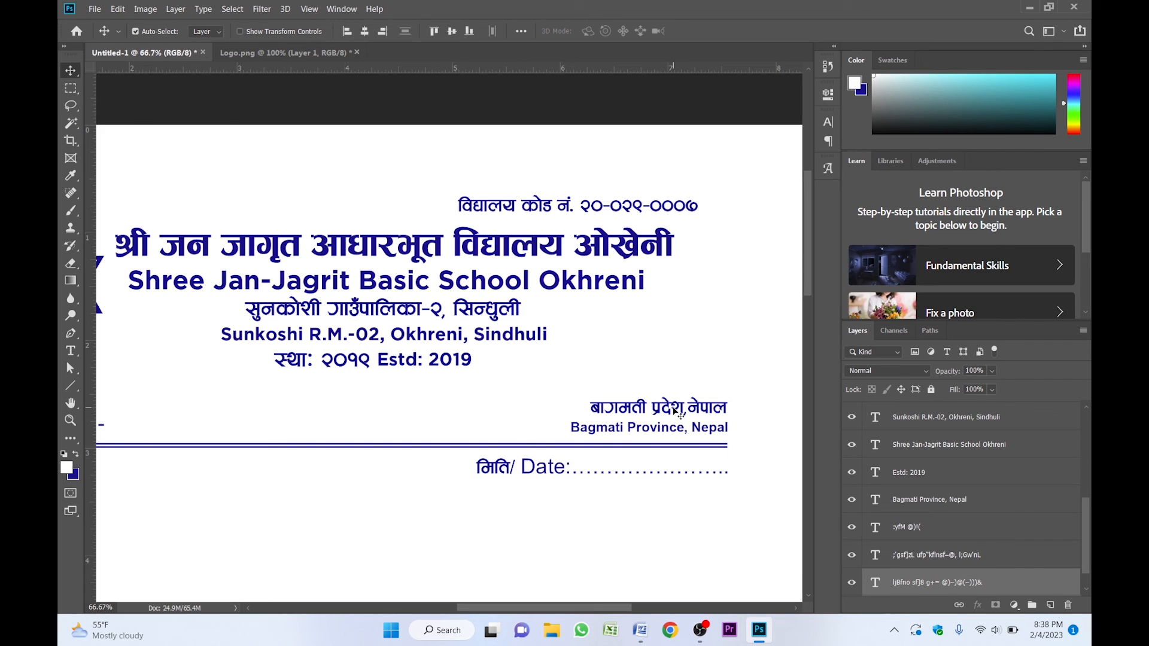
pyautogui.click(381, 31)
pyautogui.click(558, 180)
pyautogui.press('z')
pyautogui.keyDown('alt'); pyautogui.click(560, 188); pyautogui.keyUp('alt')
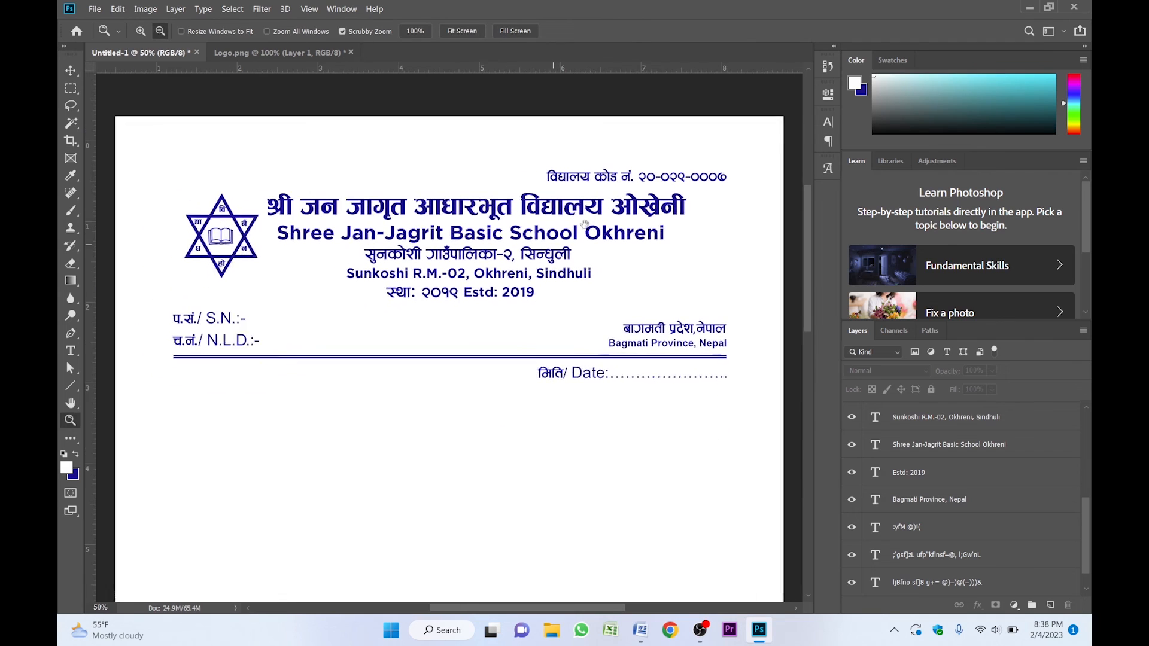
# Nudge the logo, school code and all heading texts down together, closer to the reference texts and the double line
pyautogui.press('v')
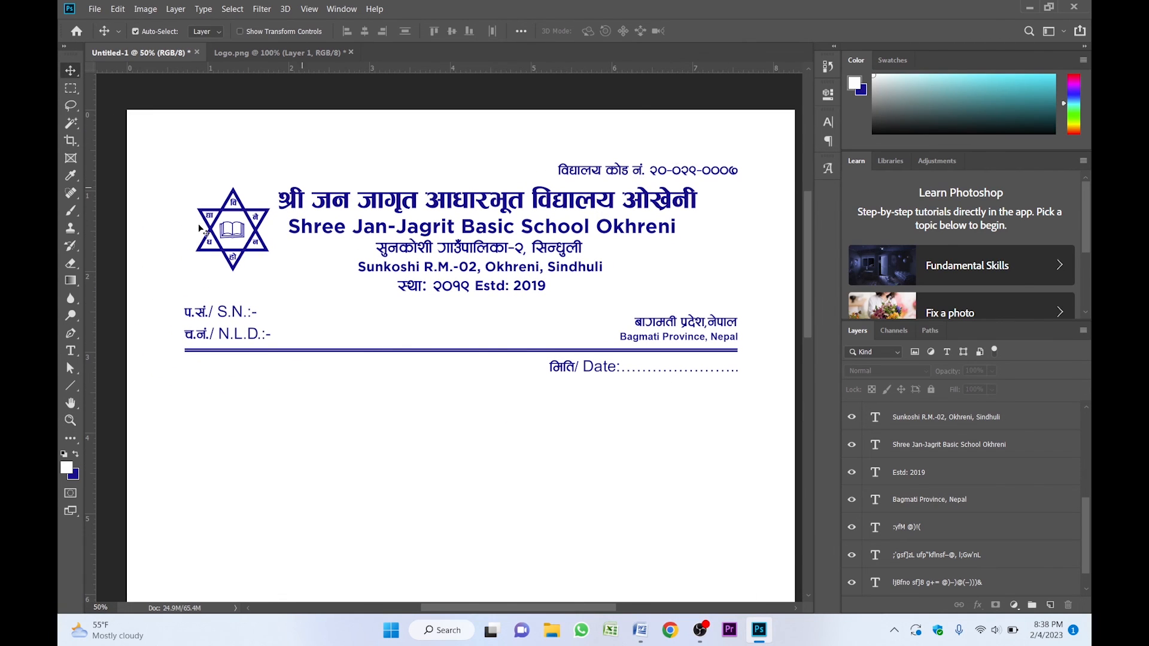
pyautogui.moveTo(162, 190); pyautogui.dragTo(693, 290)
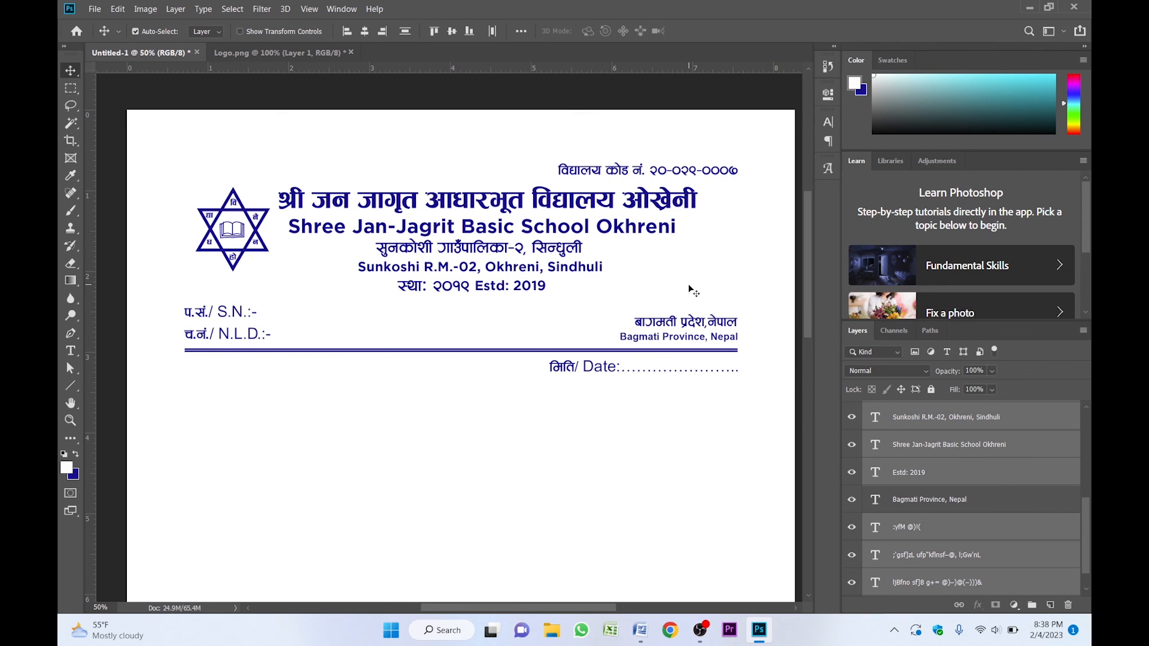
pyautogui.press('Down')
pyautogui.press('Down')
pyautogui.press('Down')
pyautogui.press('Down')
pyautogui.press('Down')
pyautogui.press('Down')
pyautogui.press('Down')
pyautogui.press('Down')
pyautogui.press('Down')
pyautogui.press('Down')
pyautogui.press('Down')
pyautogui.press('Down')
pyautogui.press('Down')
pyautogui.press('Down')
pyautogui.press('Down')
pyautogui.press('Down')
pyautogui.press('Down')
pyautogui.press('Down')
pyautogui.press('Down')
pyautogui.press('Down')
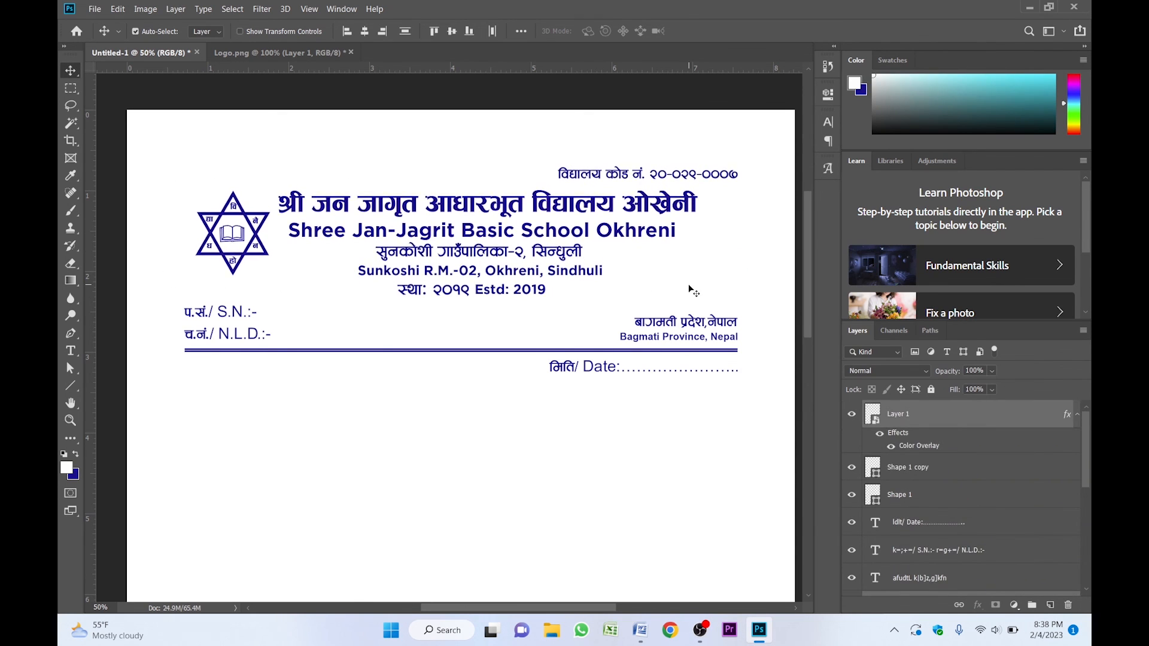
pyautogui.press('Down')
pyautogui.press('Down')
pyautogui.press('Down')
pyautogui.press('Down')
pyautogui.press('Down')
pyautogui.press('Down')
pyautogui.press('Down')
pyautogui.press('Down')
pyautogui.press('Down')
pyautogui.press('Down')
pyautogui.press('Down')
pyautogui.press('Down')
pyautogui.press('Down')
pyautogui.press('Down')
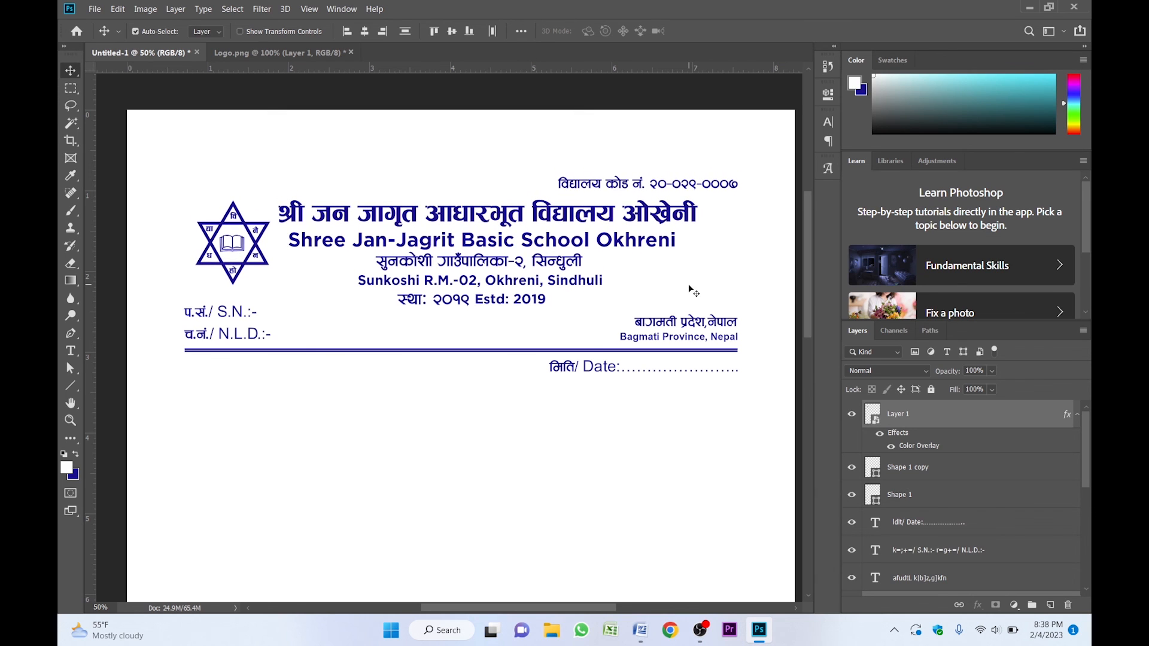
pyautogui.press('Down')
pyautogui.press('Down')
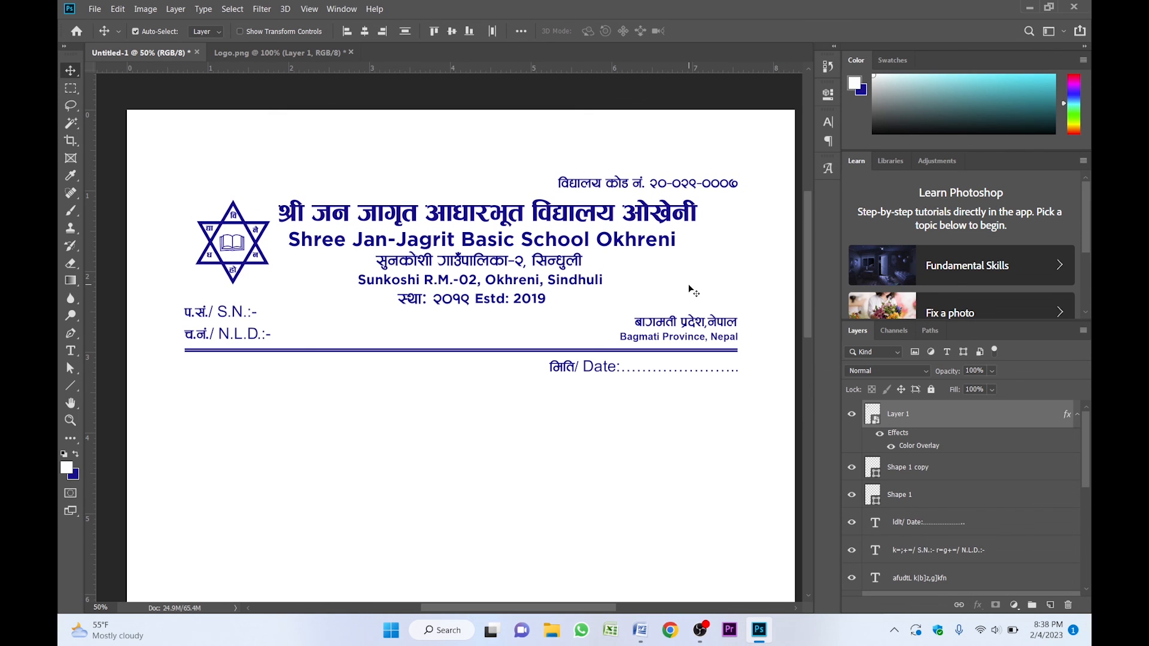
pyautogui.click(439, 171)
# Group all the letterhead elements and centre the group horizontally on the page
pyautogui.keyDown('alt'); pyautogui.click(439, 172); pyautogui.keyUp('alt')
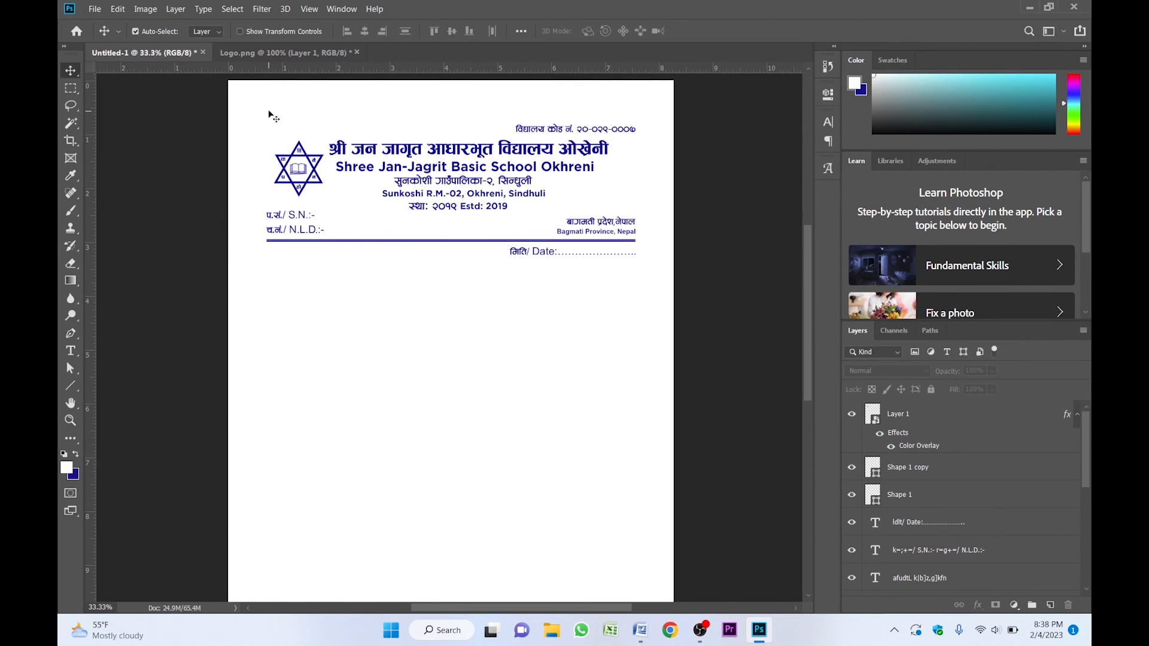
pyautogui.moveTo(246, 90); pyautogui.dragTo(667, 287)
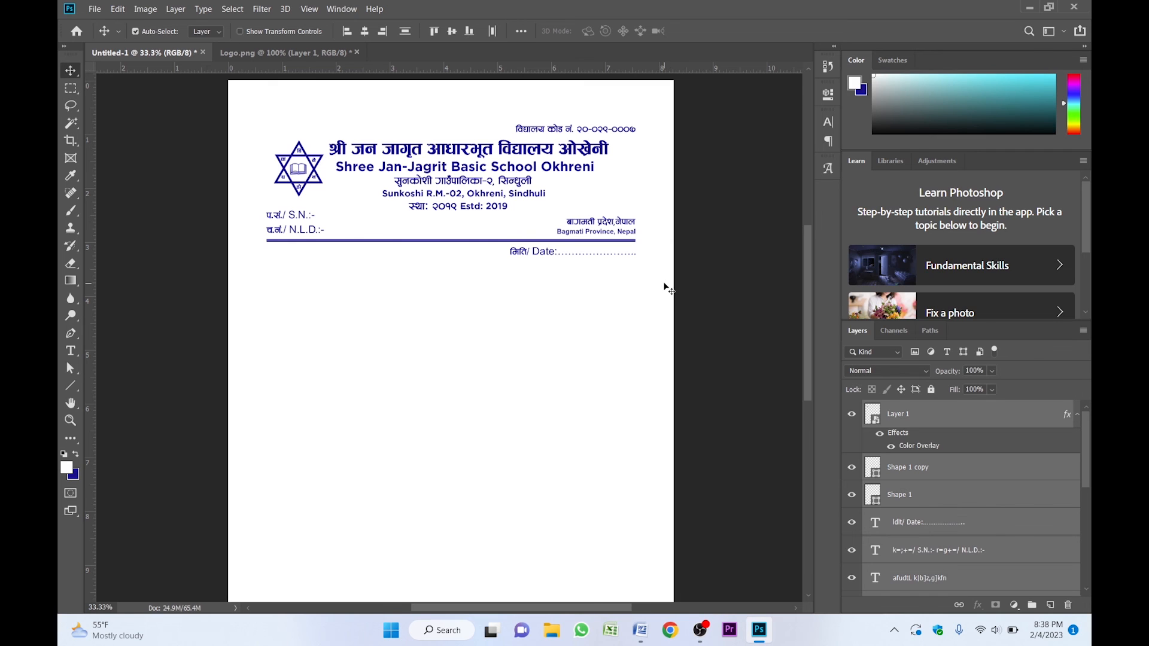
pyautogui.hotkey('ctrl', 'g')
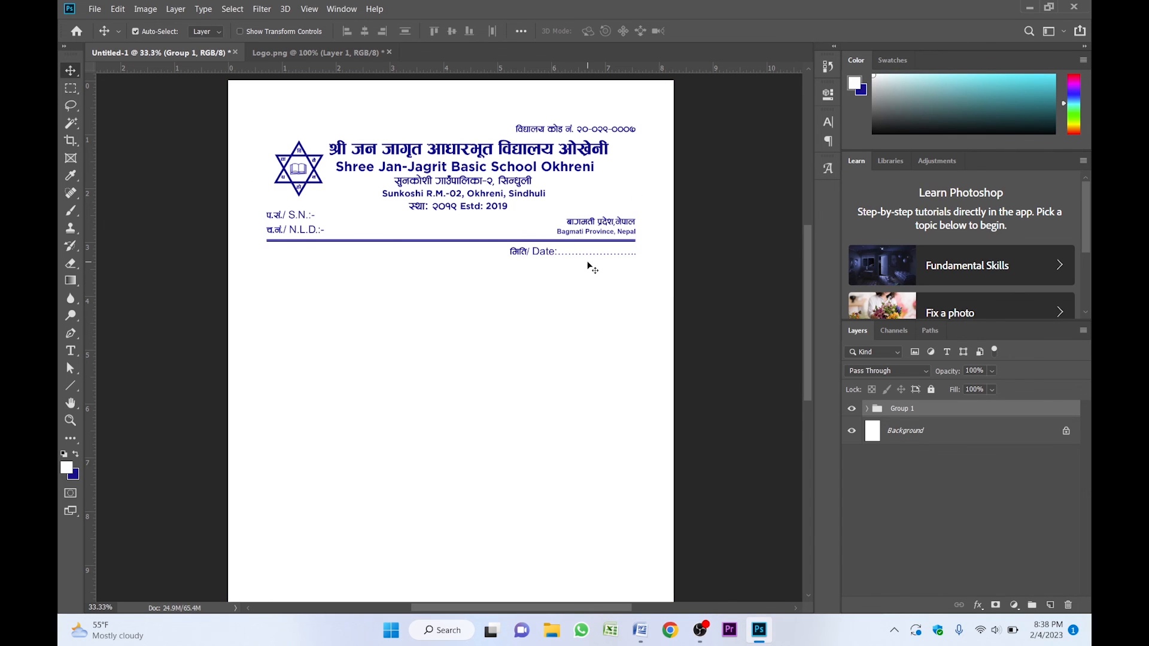
pyautogui.hotkey('ctrl', 'a')
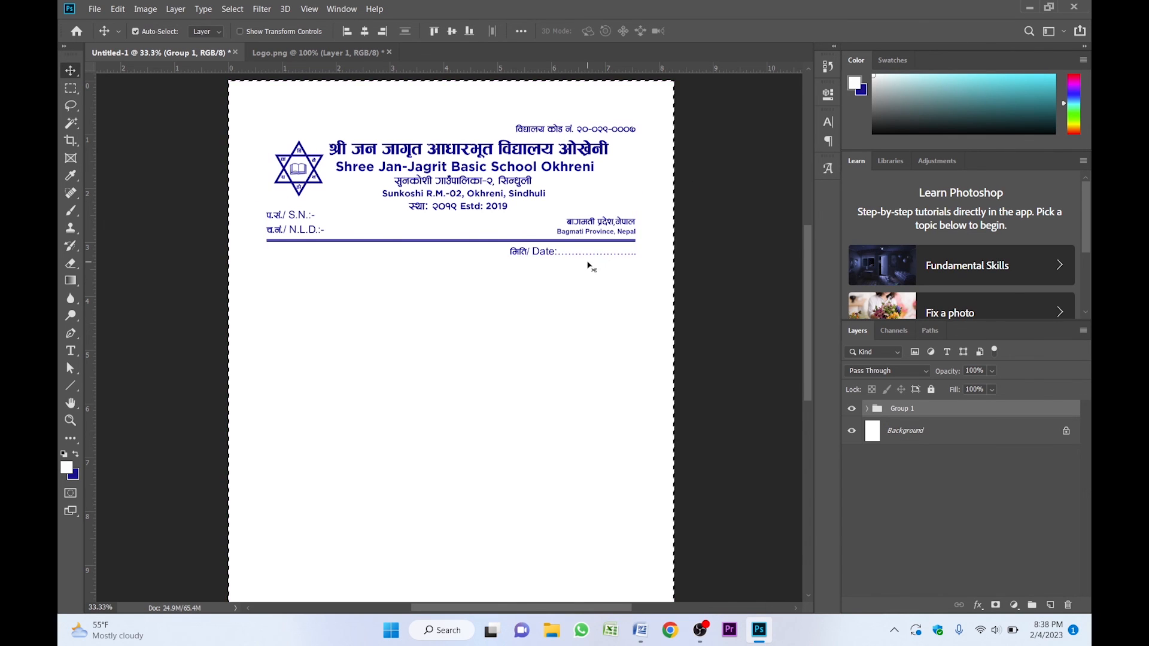
pyautogui.click(365, 32)
pyautogui.hotkey('ctrl', 'd')
# Move the grouped letterhead up in larger increments, closer to the page's upper edge
pyautogui.keyDown('ctrl'); pyautogui.click(483, 187); pyautogui.keyUp('ctrl')
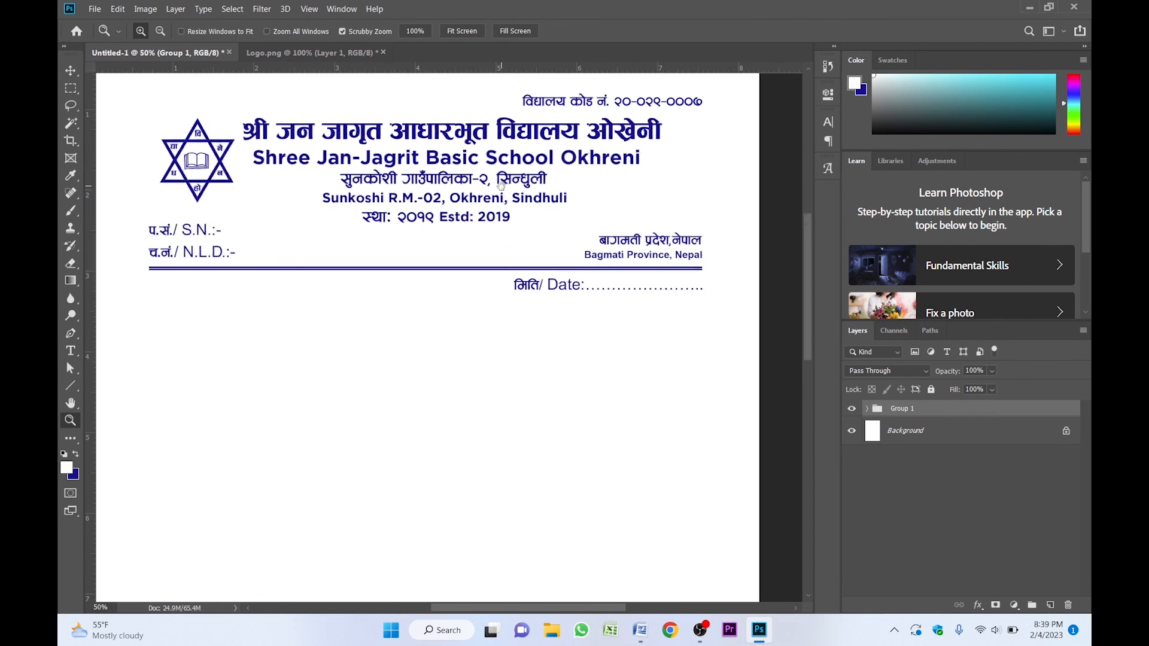
pyautogui.moveTo(487, 141); pyautogui.dragTo(526, 250)
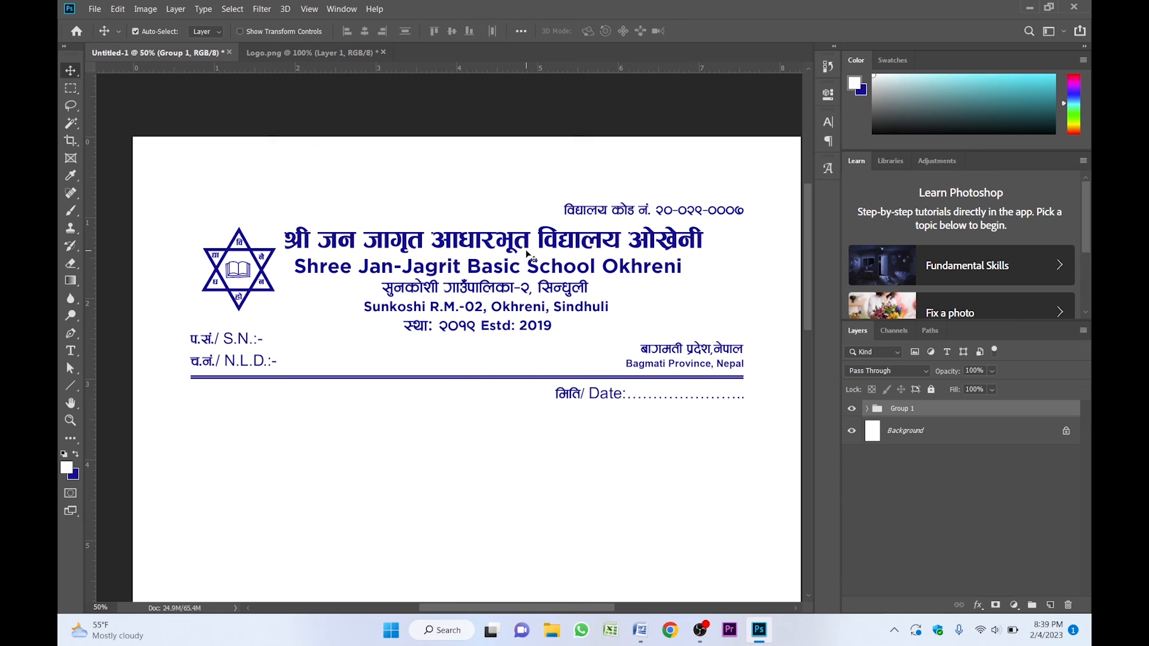
pyautogui.hotkey('shift', 'Up')
pyautogui.hotkey('shift', 'Up')
pyautogui.hotkey('shift', 'Up')
pyautogui.hotkey('shift', 'Up')
pyautogui.hotkey('shift', 'Up')
pyautogui.hotkey('shift', 'Up')
pyautogui.hotkey('shift', 'Up')
pyautogui.hotkey('shift', 'Up')
pyautogui.hotkey('shift', 'Up')
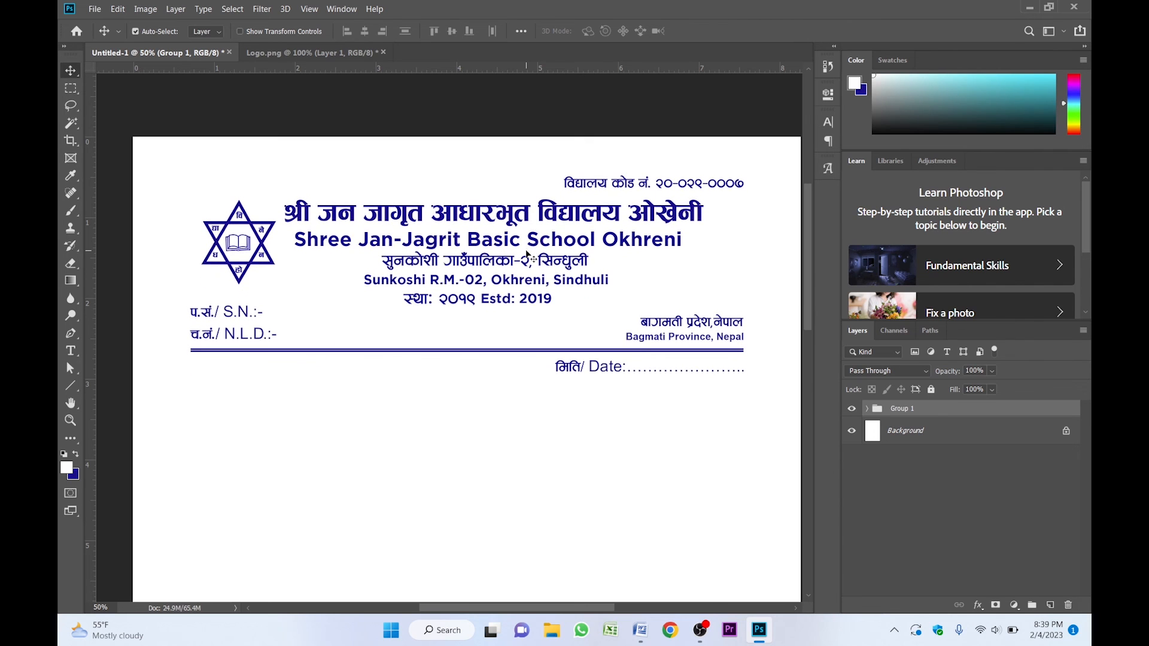
pyautogui.hotkey('shift', 'Up')
pyautogui.hotkey('shift', 'Up')
pyautogui.hotkey('shift', 'Up')
pyautogui.hotkey('shift', 'Up')
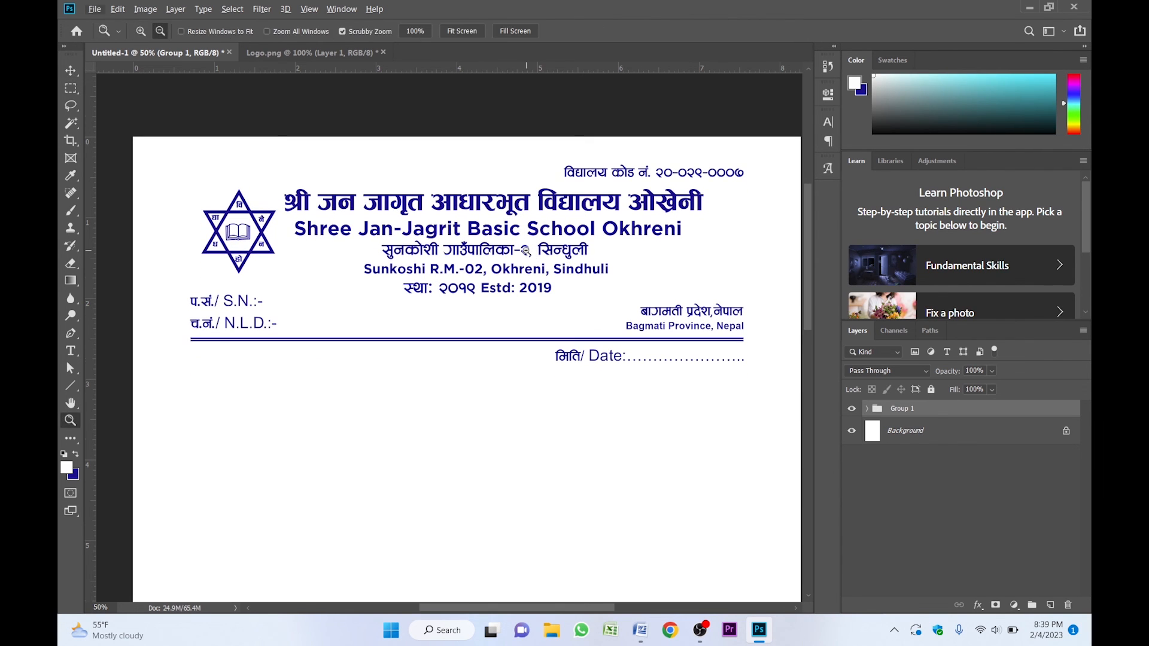
pyautogui.moveTo(526, 254); pyautogui.dragTo(487, 311)
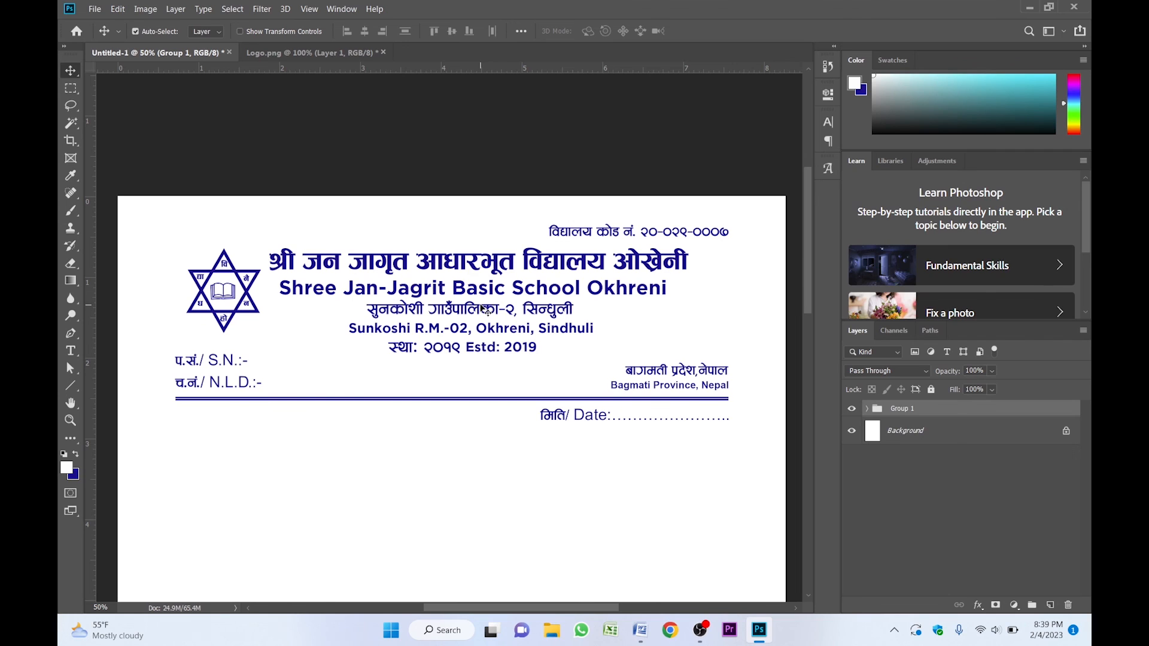